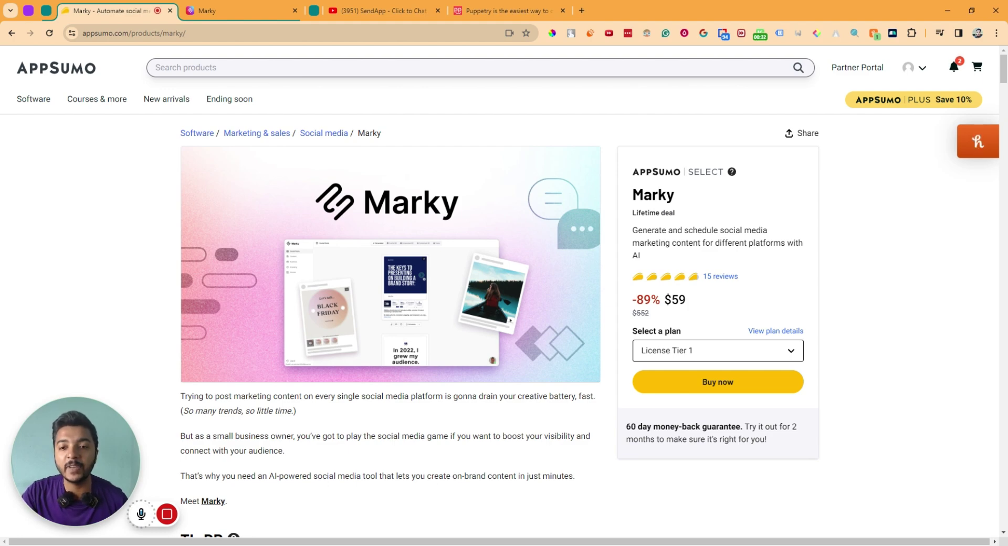
Step: Scroll to Marky's Overview and highlight its sentence describing the product
{"action": "scroll", "coordinate": [681, 240], "scroll_direction": "down", "scroll_amount": 9}
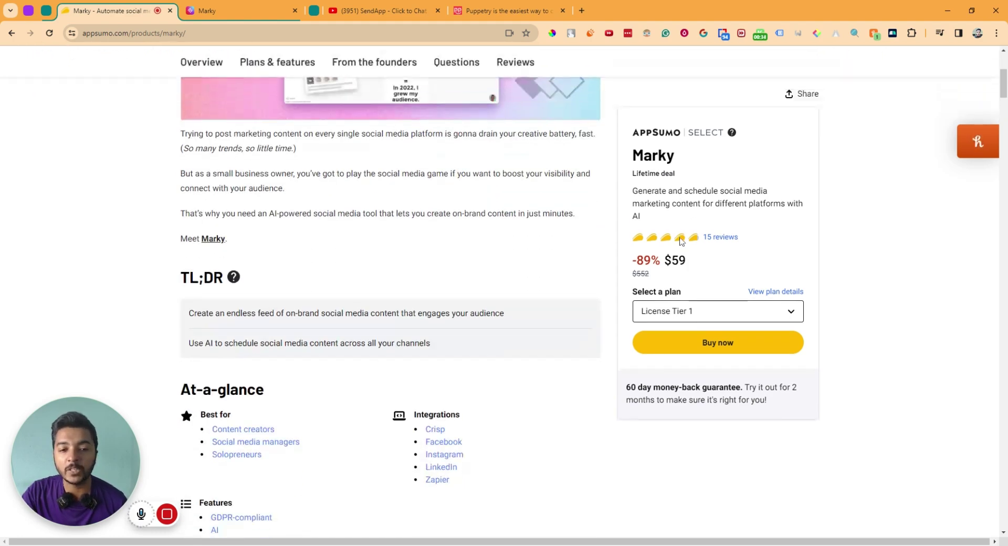
{"action": "scroll", "coordinate": [681, 240], "scroll_direction": "down", "scroll_amount": 4}
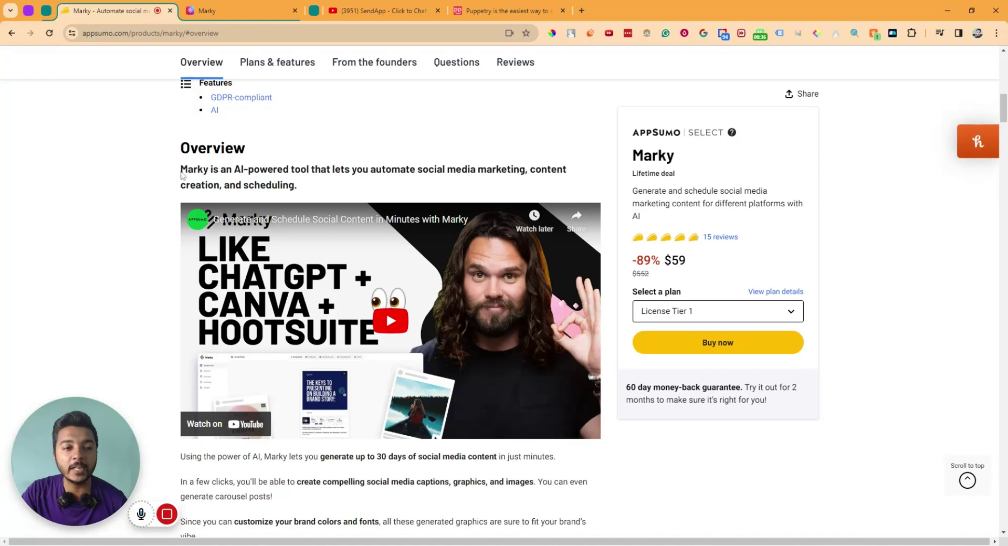
{"action": "left_click_drag", "start_coordinate": [181, 173], "coordinate": [353, 189]}
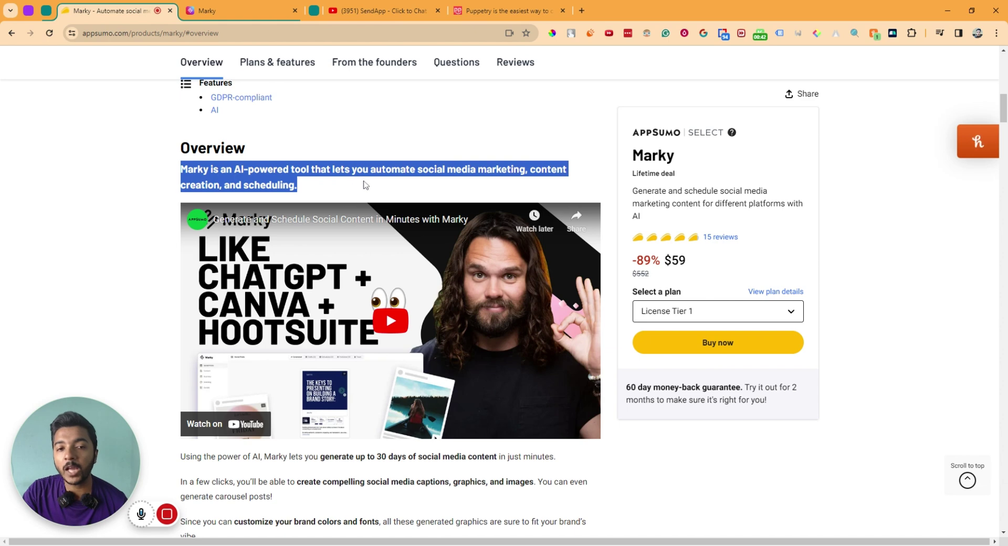
{"action": "left_click", "coordinate": [366, 185]}
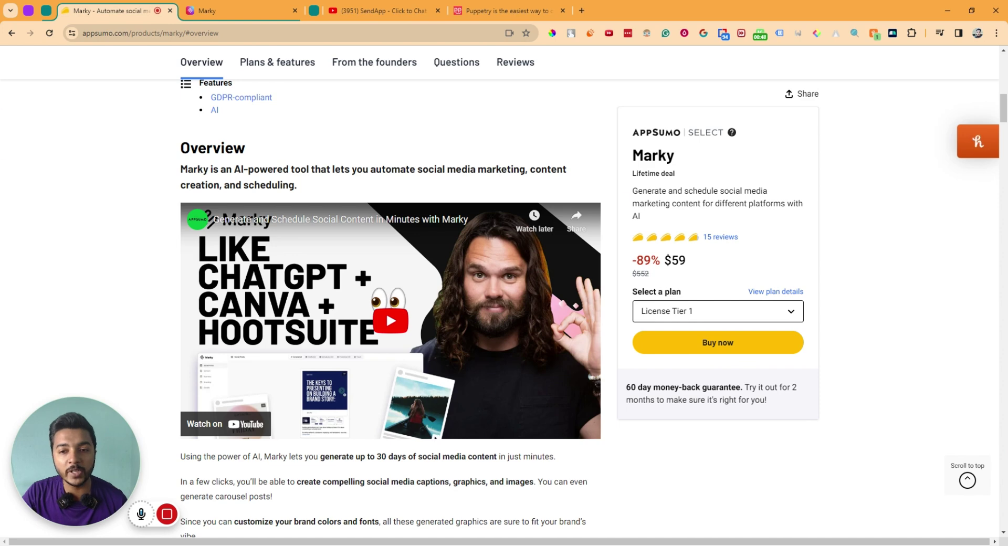
Step: Open the 15 customer reviews, read through them, and move on to Plans & features
{"action": "left_click", "coordinate": [724, 240]}
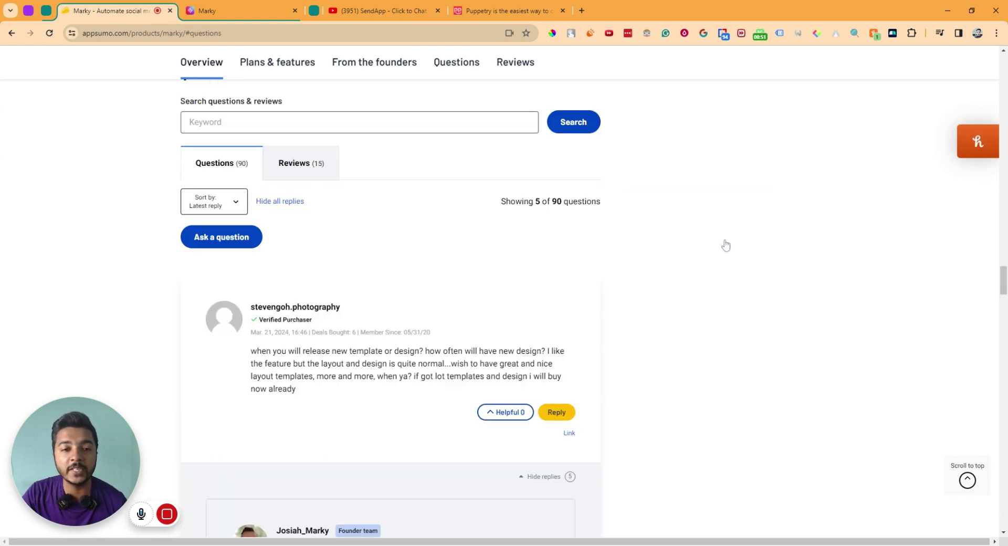
{"action": "left_click", "coordinate": [325, 164]}
{"action": "scroll", "coordinate": [690, 300], "scroll_direction": "down", "scroll_amount": 15}
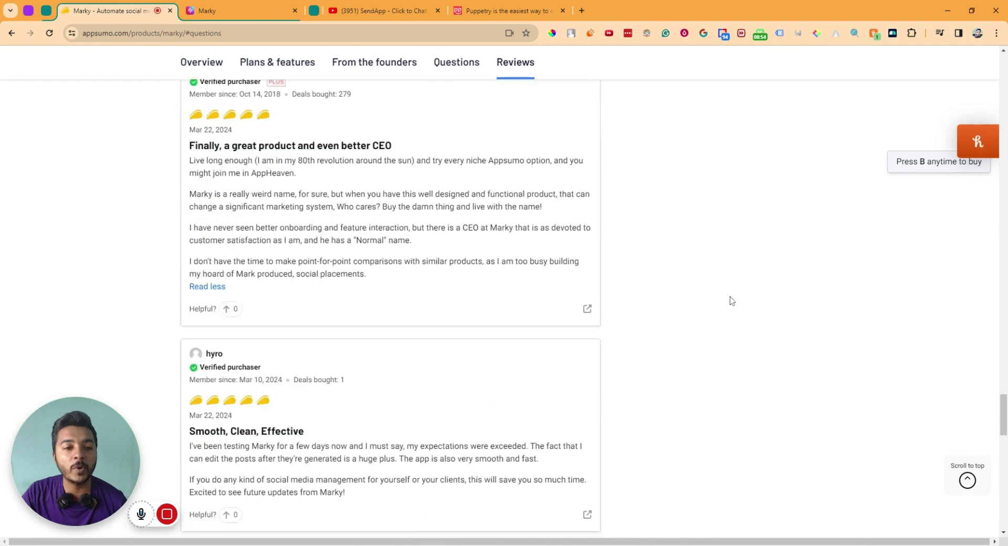
{"action": "scroll", "coordinate": [731, 300], "scroll_direction": "down", "scroll_amount": 10}
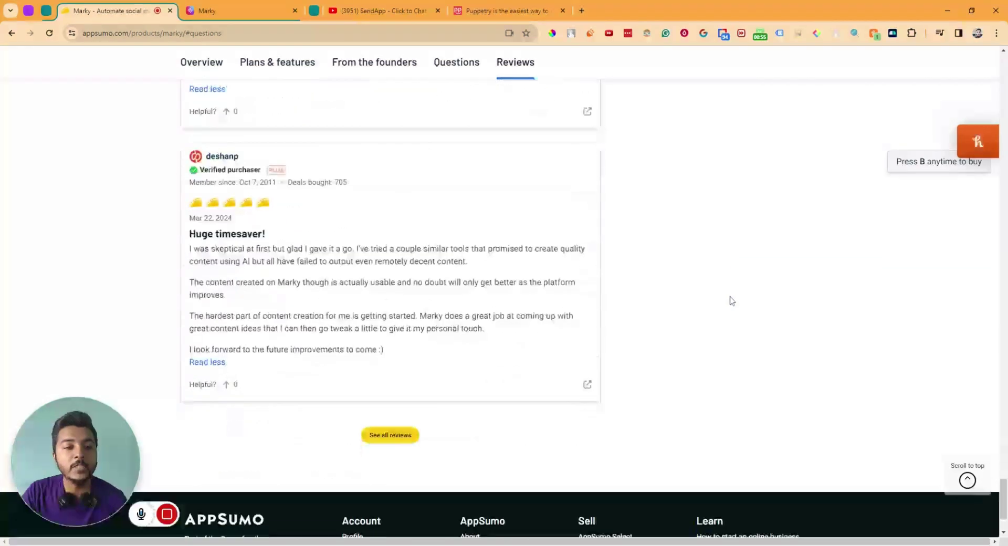
{"action": "scroll", "coordinate": [752, 353], "scroll_direction": "up", "scroll_amount": 8}
{"action": "scroll", "coordinate": [733, 236], "scroll_direction": "up", "scroll_amount": 15}
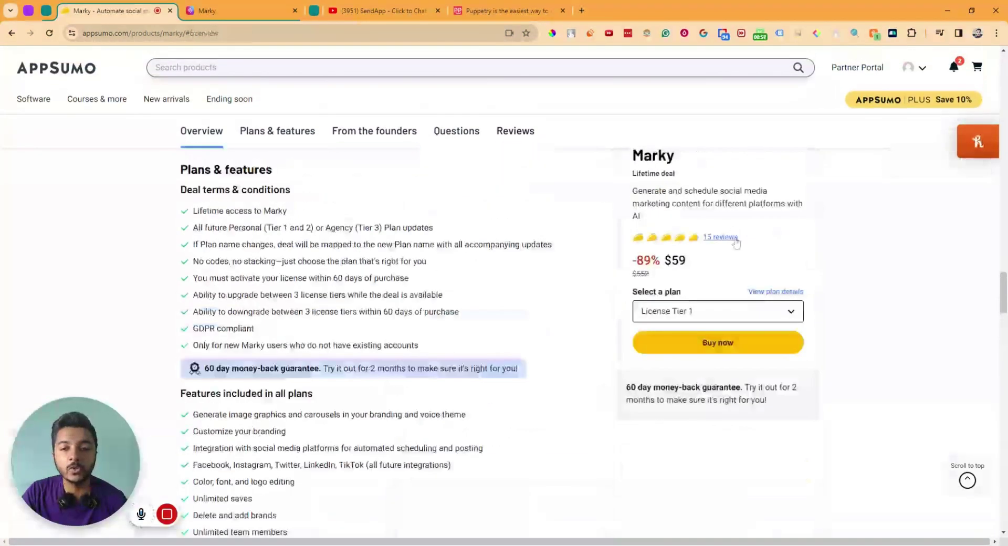
{"action": "scroll", "coordinate": [434, 213], "scroll_direction": "down", "scroll_amount": 5}
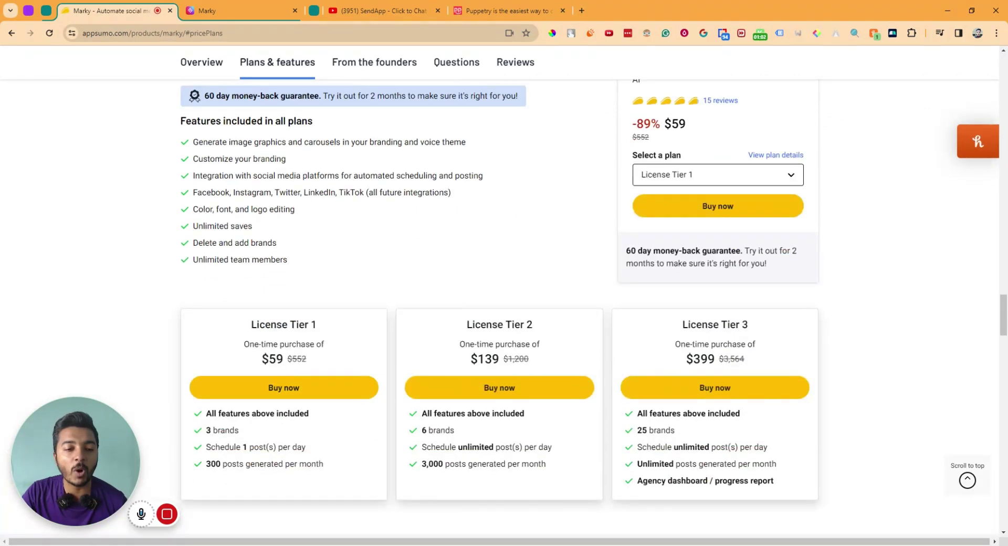
Step: Highlight the Tier 1 and Tier 2 limits: 3 and 6 brands, 300 and 3,000 posts monthly
{"action": "left_click_drag", "start_coordinate": [207, 433], "coordinate": [342, 450]}
{"action": "left_click", "coordinate": [217, 463]}
{"action": "left_click_drag", "start_coordinate": [206, 464], "coordinate": [337, 467]}
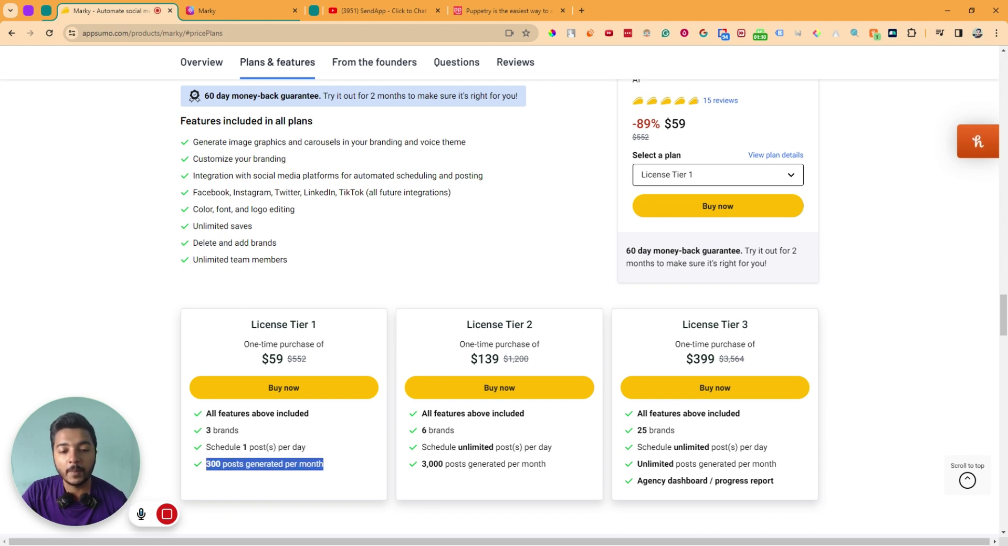
{"action": "left_click_drag", "start_coordinate": [421, 430], "coordinate": [575, 449]}
{"action": "left_click_drag", "start_coordinate": [420, 464], "coordinate": [558, 465]}
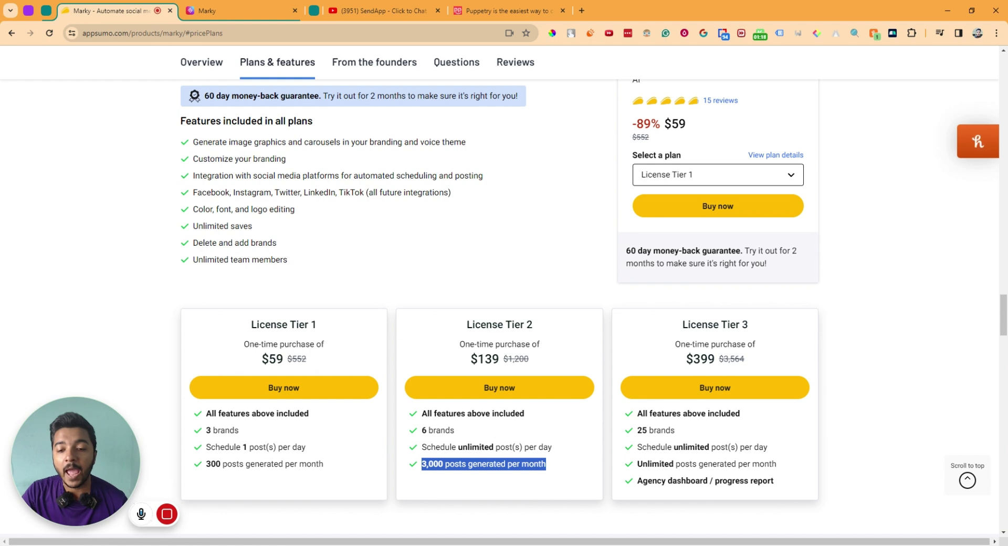
Step: Highlight Tier 3's 25 brands and agency dashboard, then return to the page top
{"action": "left_click_drag", "start_coordinate": [635, 481], "coordinate": [778, 483]}
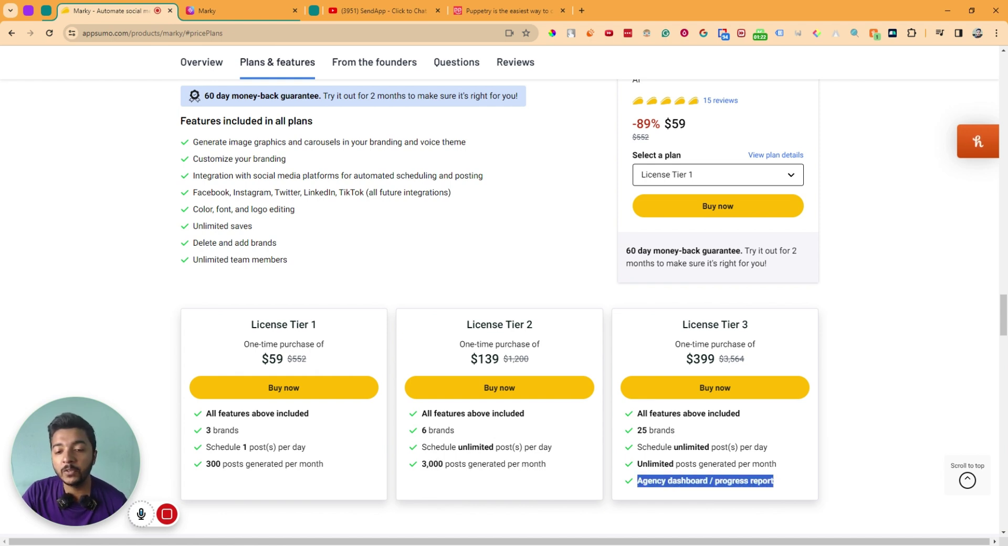
{"action": "left_click_drag", "start_coordinate": [636, 430], "coordinate": [678, 435]}
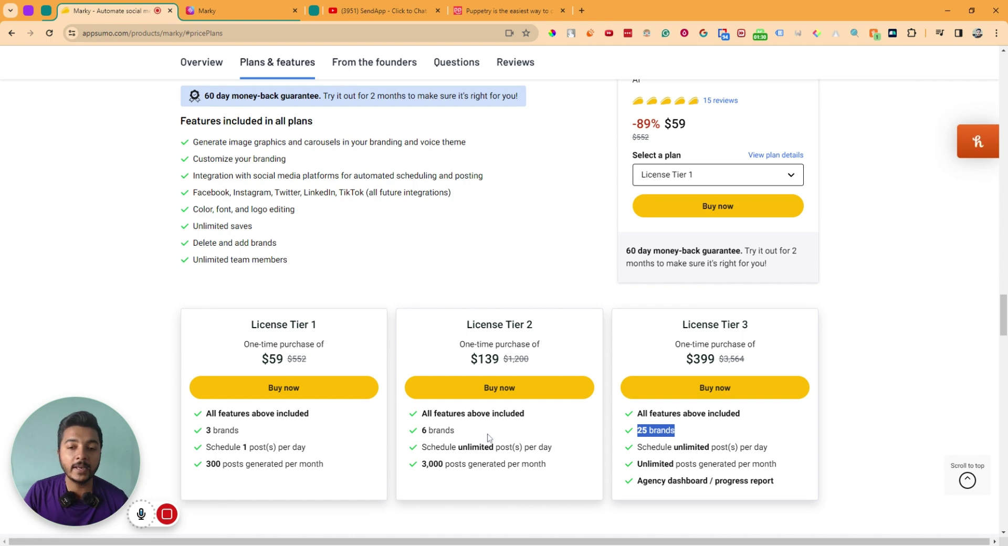
{"action": "left_click_drag", "start_coordinate": [642, 481], "coordinate": [708, 480]}
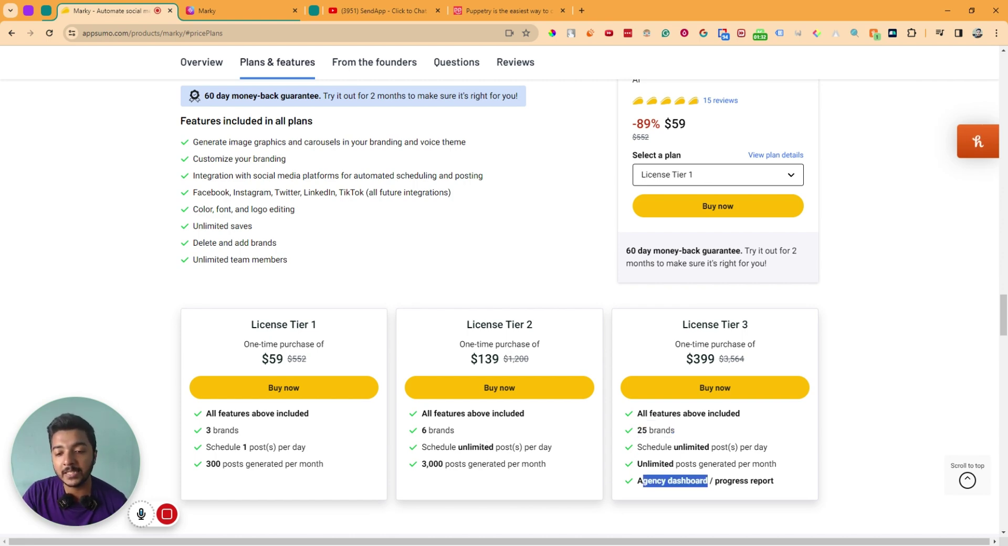
{"action": "left_click", "coordinate": [882, 401]}
{"action": "scroll", "coordinate": [849, 282], "scroll_direction": "up", "scroll_amount": 1}
{"action": "scroll", "coordinate": [849, 281], "scroll_direction": "up", "scroll_amount": 15}
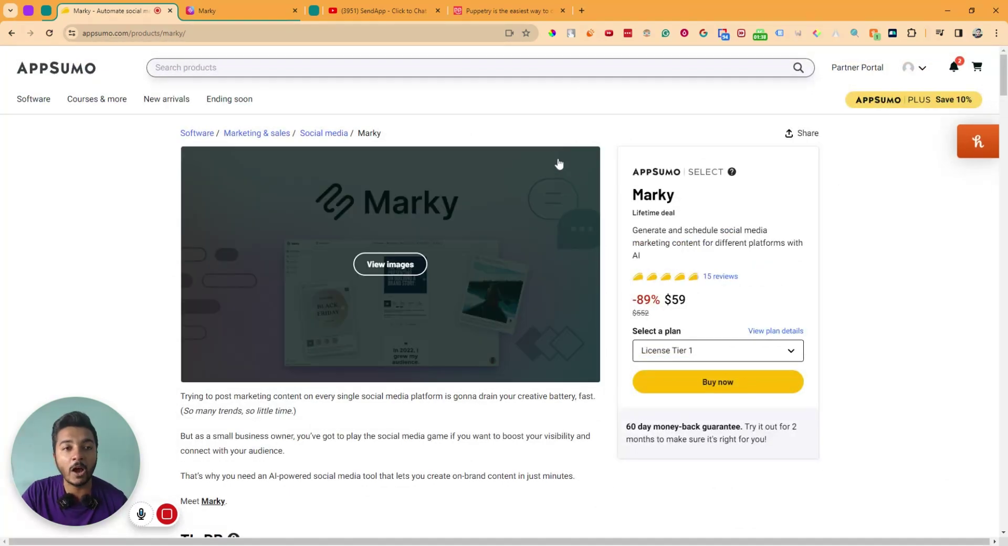
Step: Switch between the AppSumo and Marky tabs and open Marky's Client Accounts list
{"action": "left_click", "coordinate": [234, 12]}
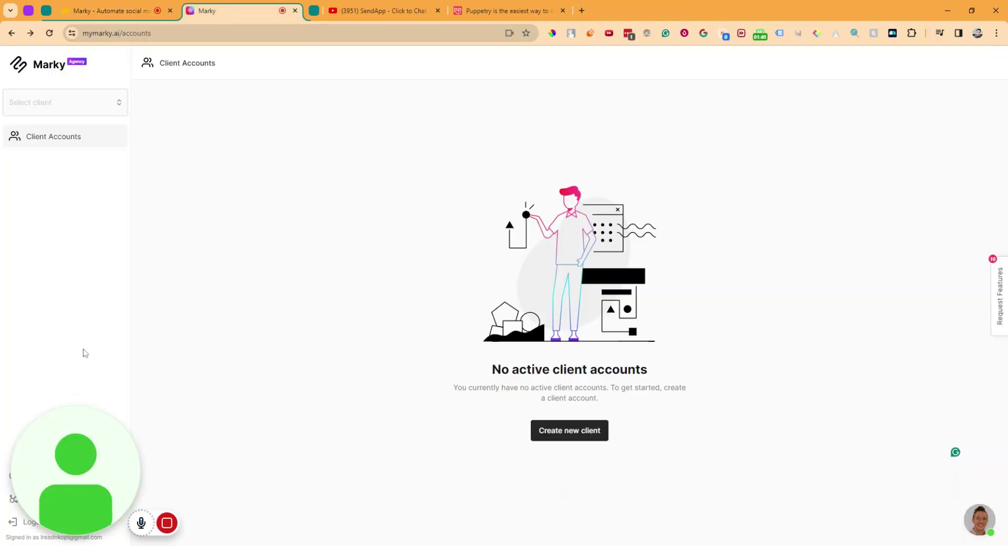
{"action": "left_click_drag", "start_coordinate": [65, 466], "coordinate": [813, 283]}
{"action": "left_click", "coordinate": [113, 10]}
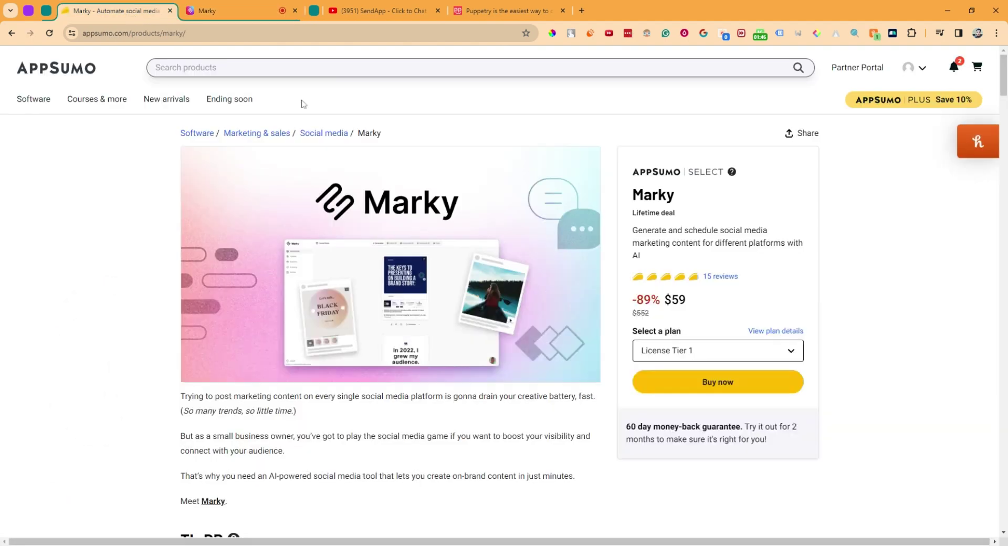
{"action": "left_click", "coordinate": [241, 10]}
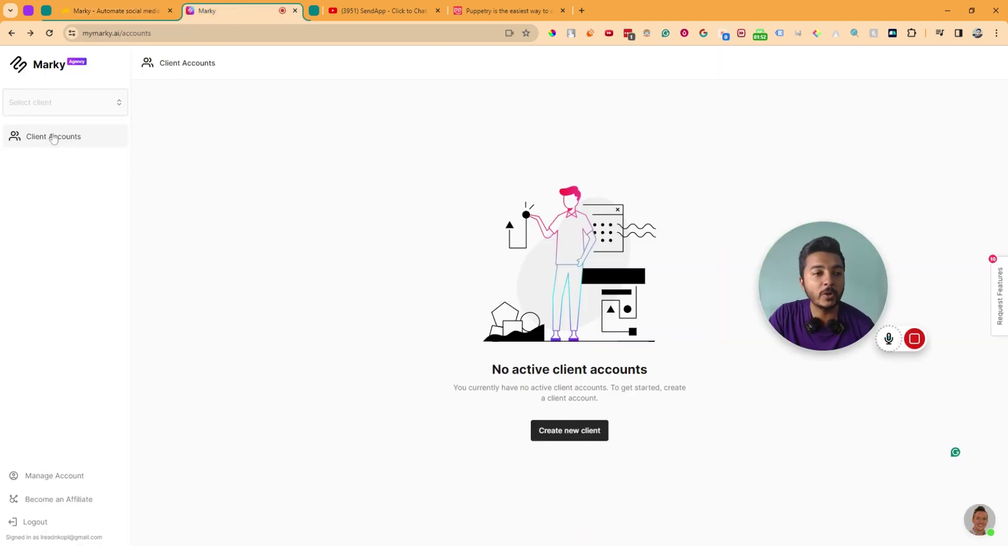
{"action": "left_click", "coordinate": [74, 102]}
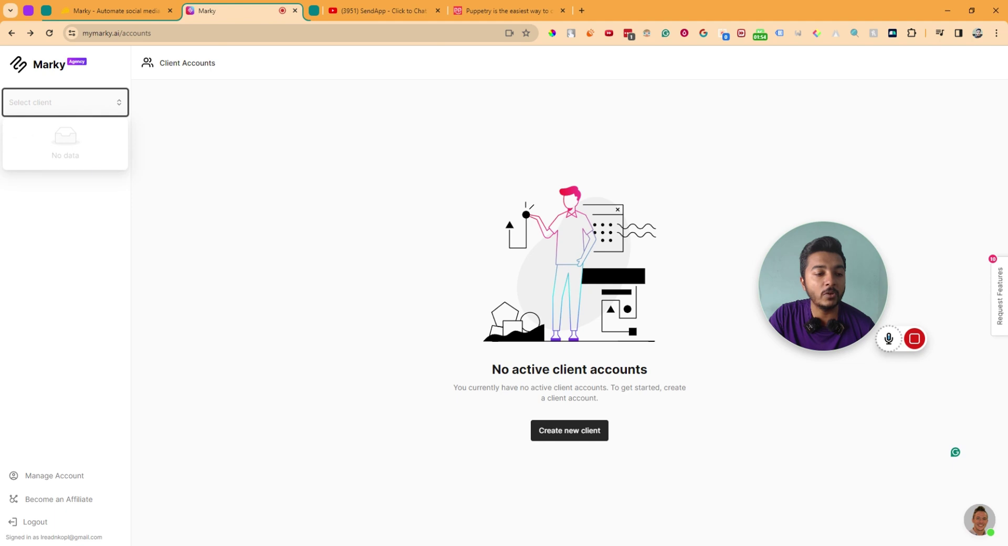
Step: Create a new client account and bring up the website autofill prompt
{"action": "left_click", "coordinate": [571, 433]}
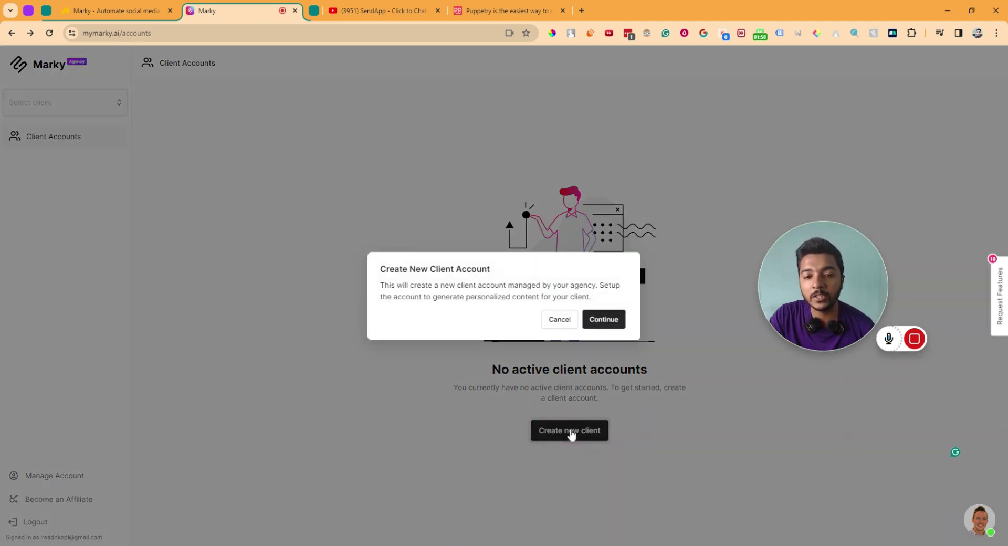
{"action": "left_click", "coordinate": [603, 319]}
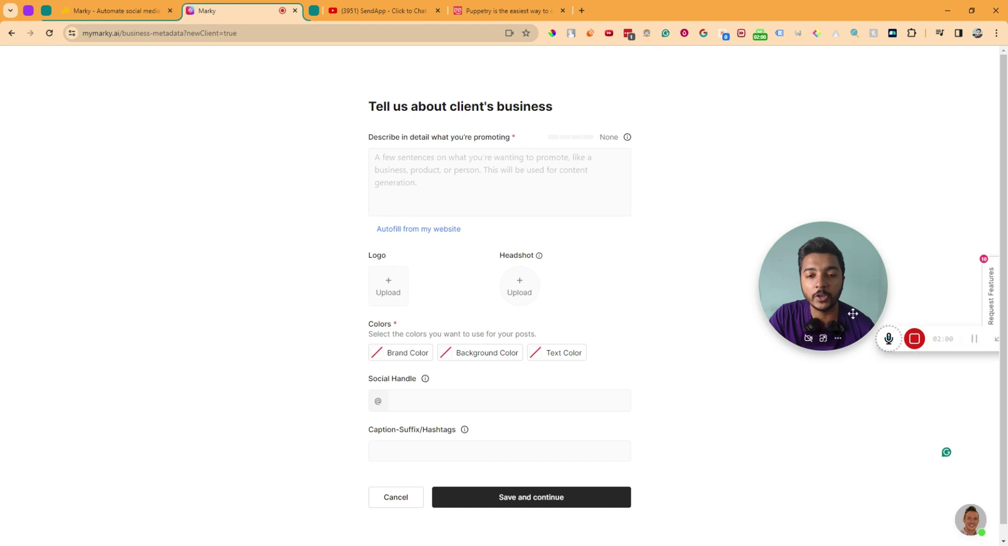
{"action": "left_click_drag", "start_coordinate": [824, 304], "coordinate": [82, 273]}
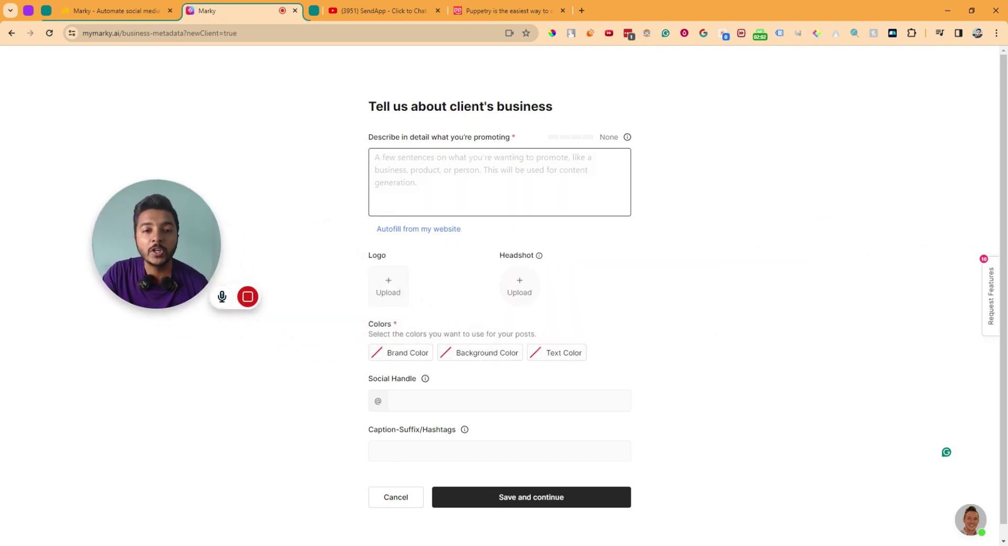
{"action": "left_click", "coordinate": [376, 157]}
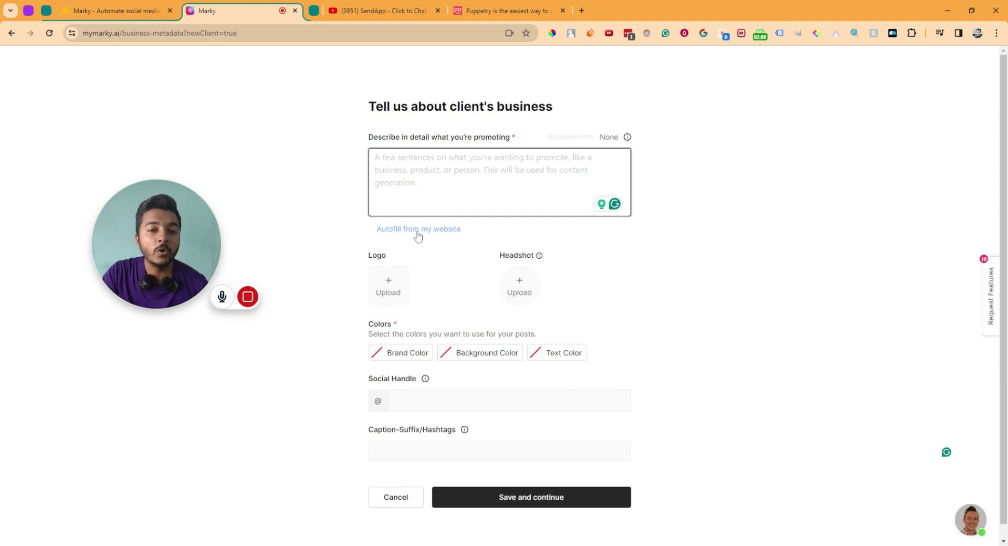
{"action": "left_click", "coordinate": [418, 231]}
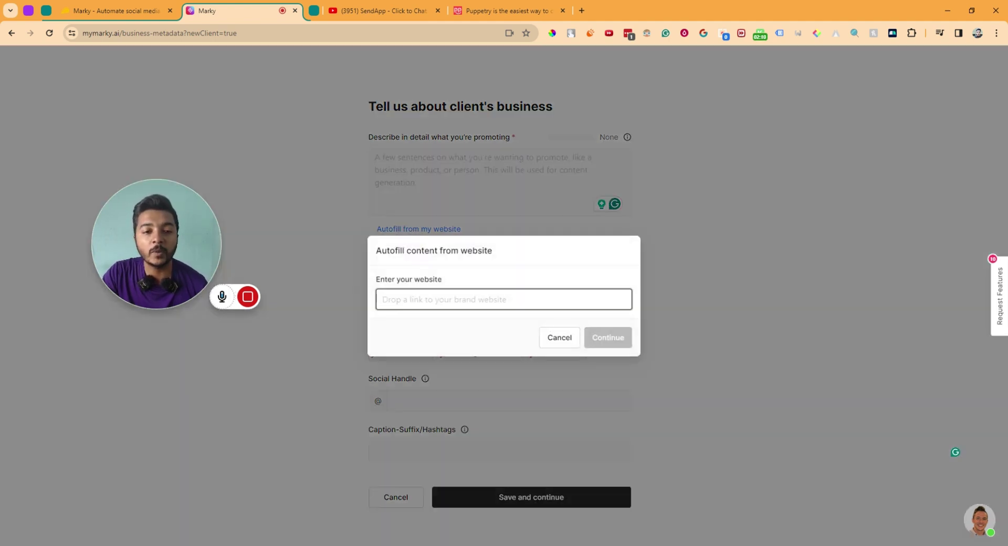
{"action": "left_click", "coordinate": [381, 207]}
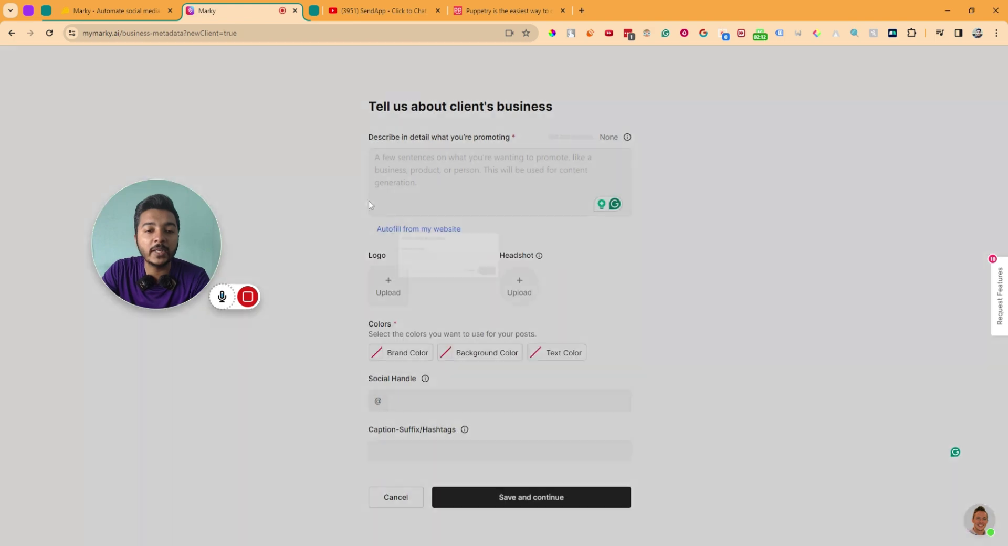
{"action": "left_click", "coordinate": [418, 231]}
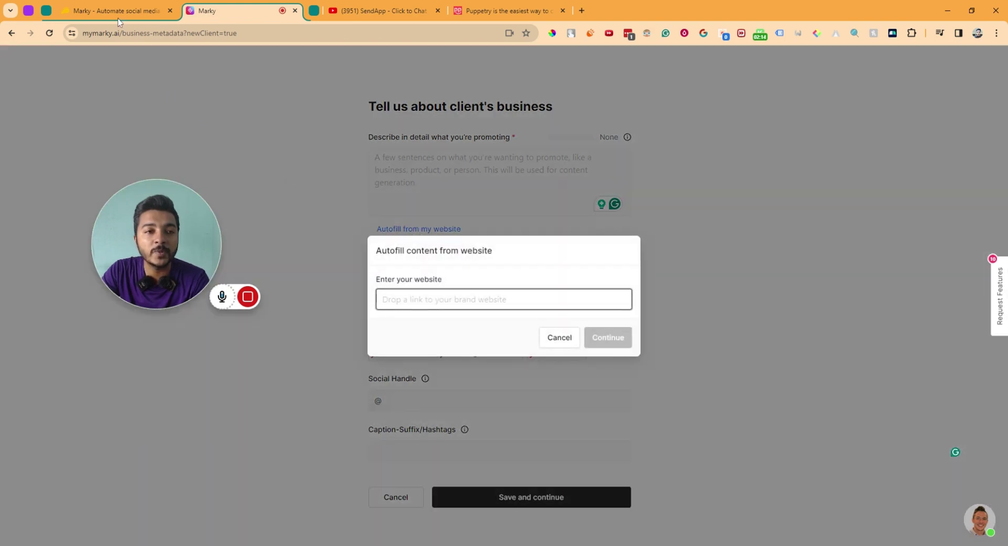
{"action": "left_click", "coordinate": [115, 13]}
{"action": "left_click", "coordinate": [105, 33]}
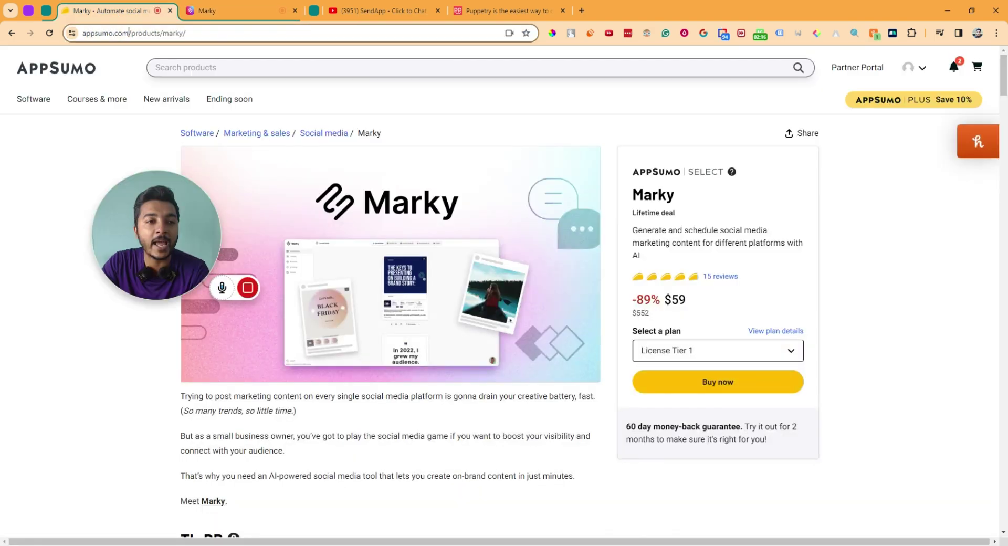
{"action": "left_click_drag", "start_coordinate": [83, 33], "coordinate": [152, 33]}
{"action": "key", "text": "ctrl+c"}
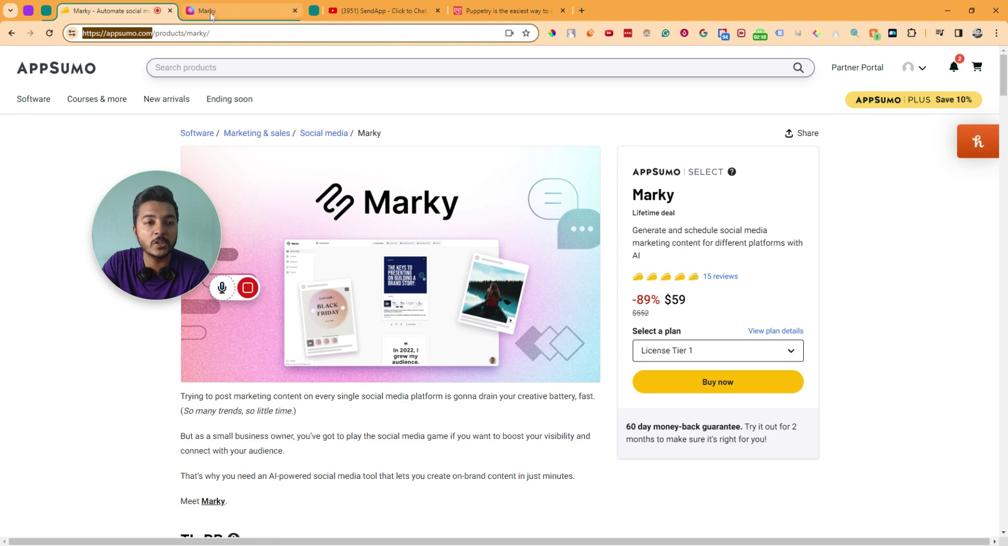
{"action": "left_click", "coordinate": [236, 10]}
{"action": "key", "text": "ctrl+v"}
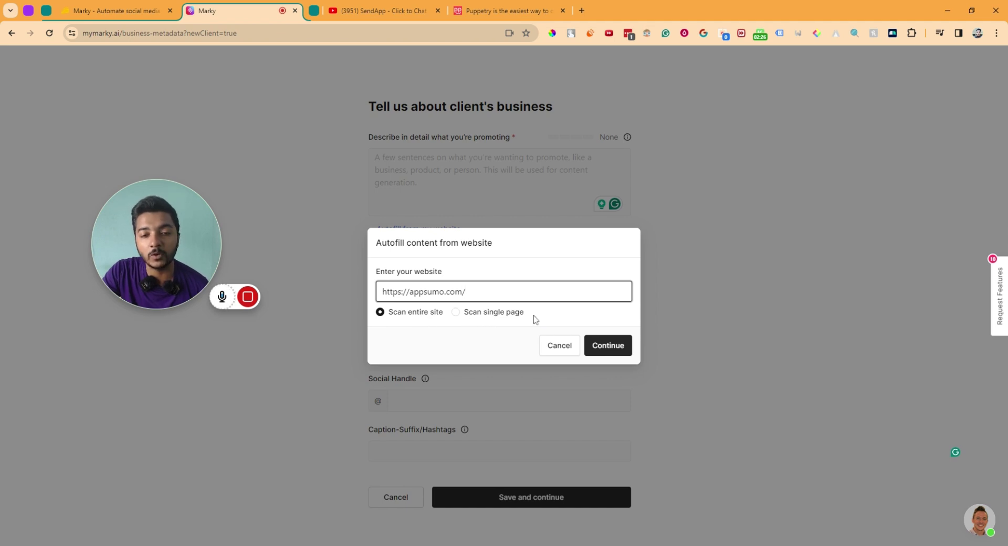
{"action": "left_click", "coordinate": [607, 349]}
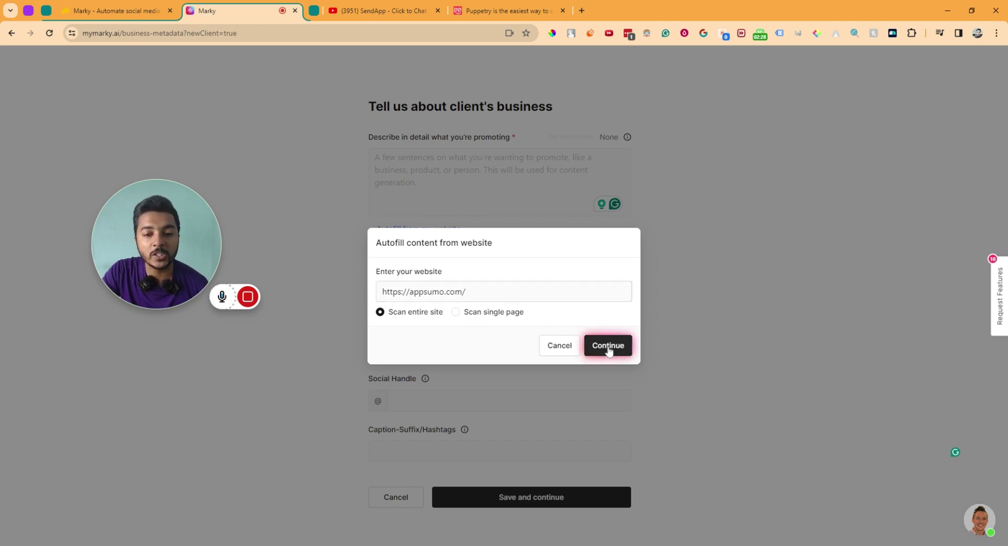
Step: Check the brand colour autofilled from the AppSumo website
{"action": "mouse_move", "coordinate": [245, 297]}
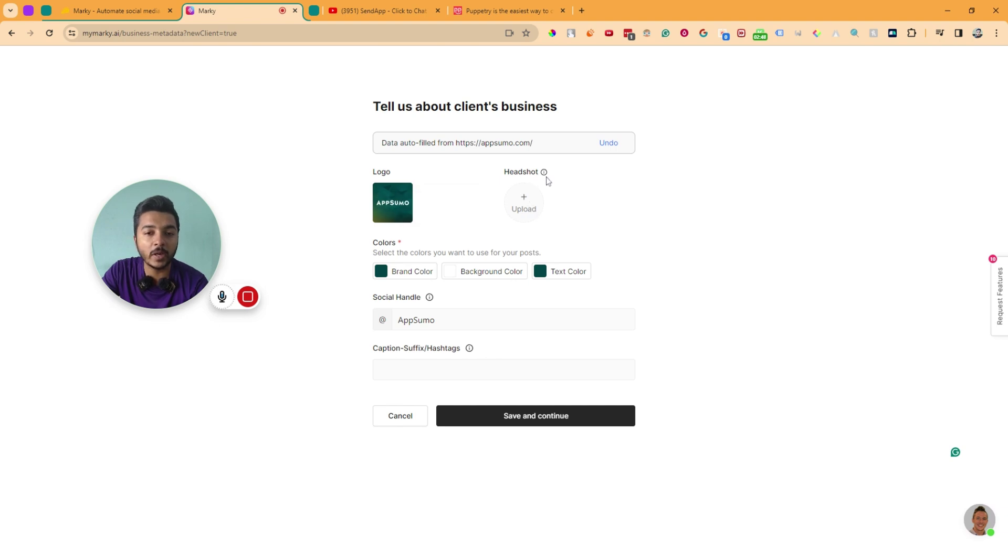
{"action": "mouse_move", "coordinate": [544, 175]}
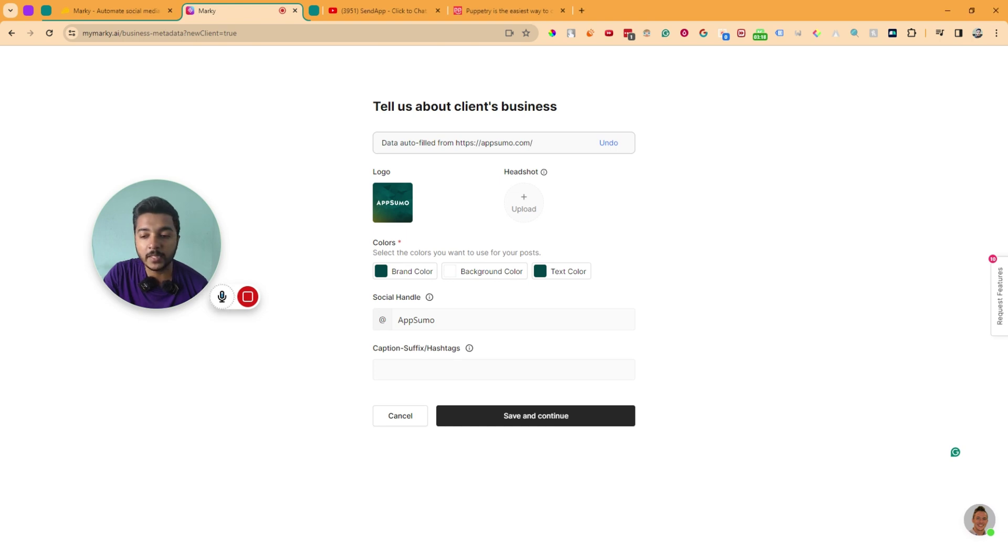
{"action": "left_click", "coordinate": [383, 274]}
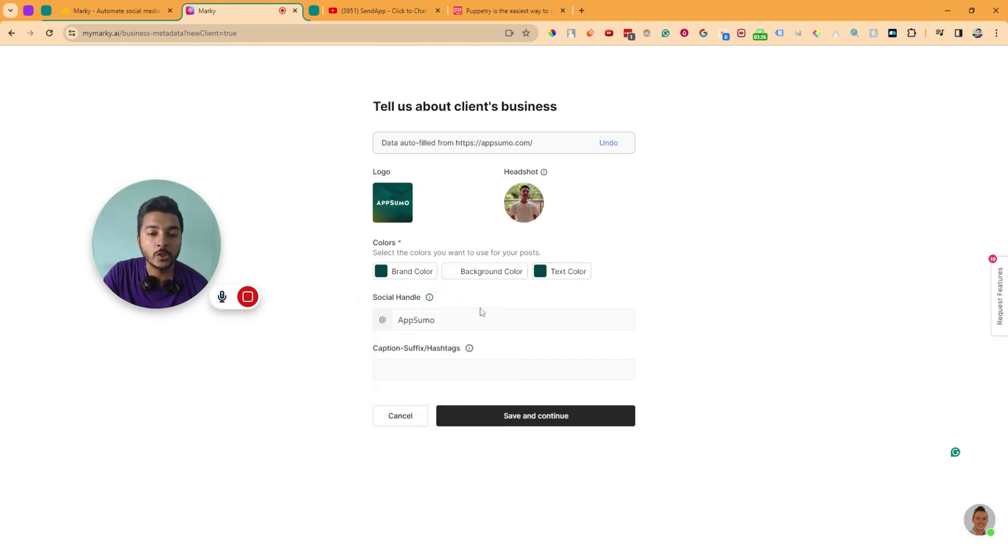
Step: Copy the AppSumo social handle into Caption-Suffix/Hashtags and save the business details
{"action": "left_click", "coordinate": [503, 369]}
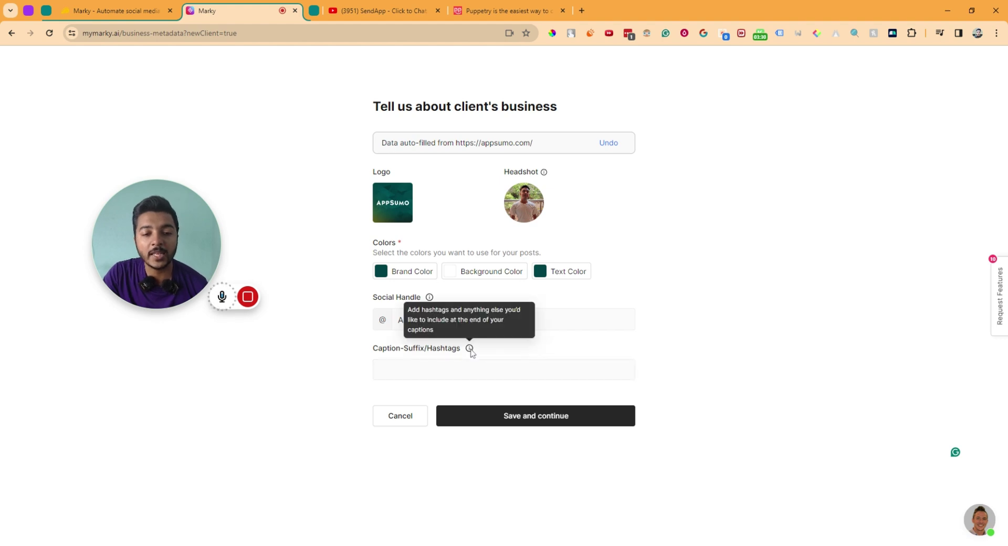
{"action": "left_click", "coordinate": [468, 369]}
{"action": "key", "text": "shift+Tab"}
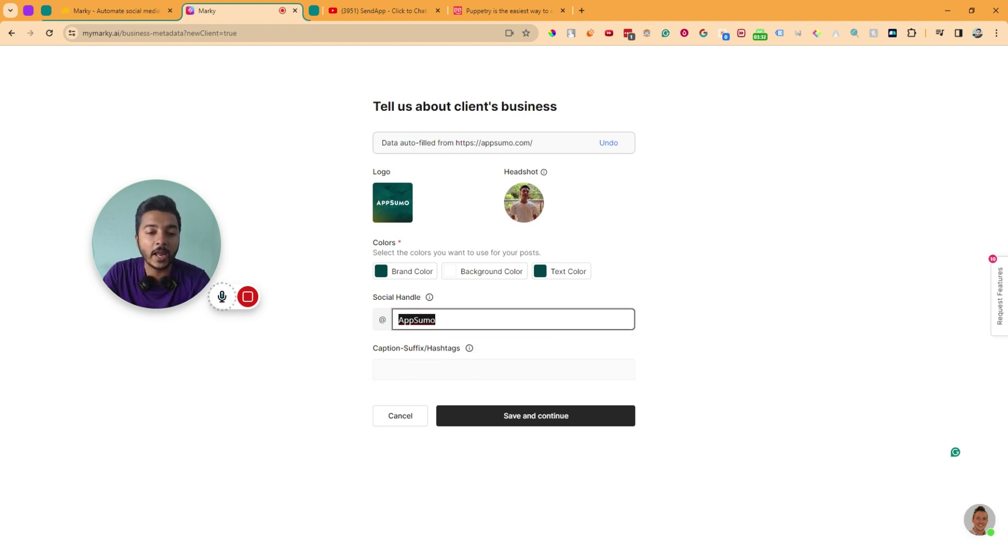
{"action": "key", "text": "ctrl+c"}
{"action": "key", "text": "Tab"}
{"action": "key", "text": "ctrl+v"}
{"action": "left_click", "coordinate": [304, 366]}
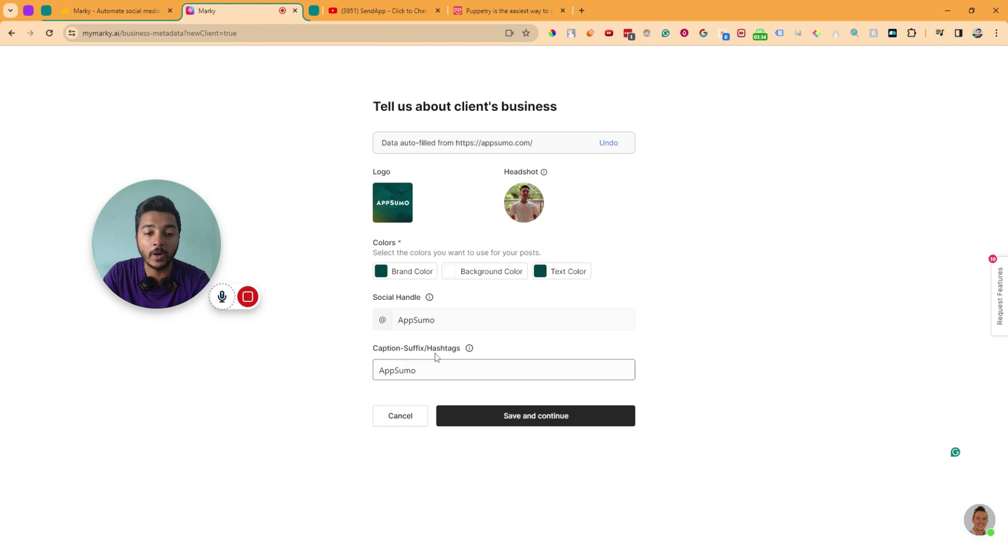
{"action": "left_click", "coordinate": [480, 369]}
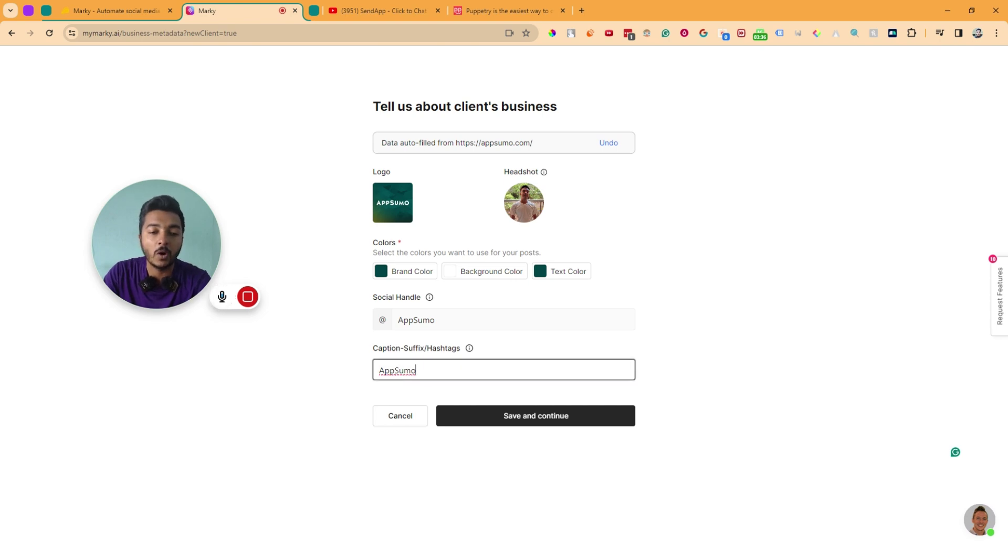
{"action": "mouse_move", "coordinate": [470, 349]}
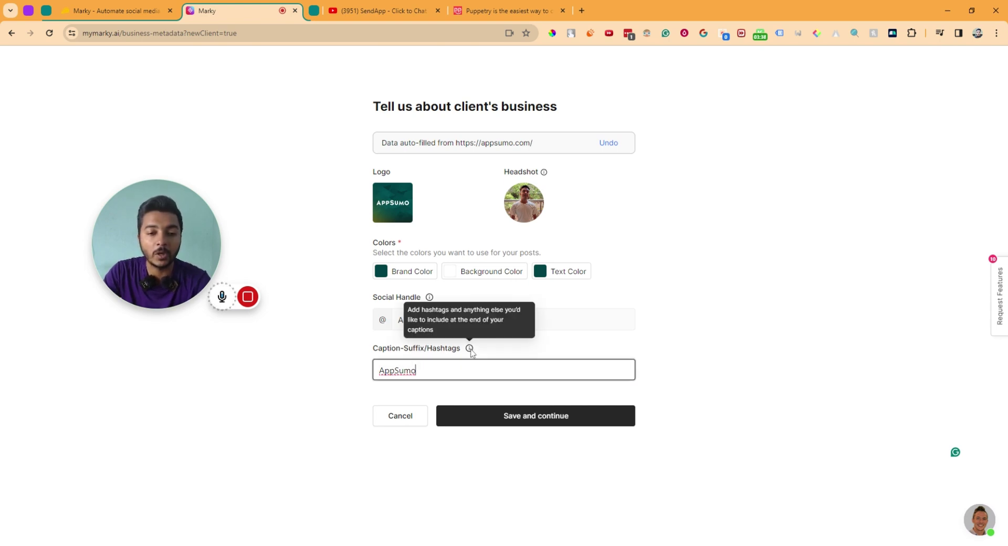
{"action": "left_click", "coordinate": [555, 417]}
{"action": "left_click", "coordinate": [519, 417]}
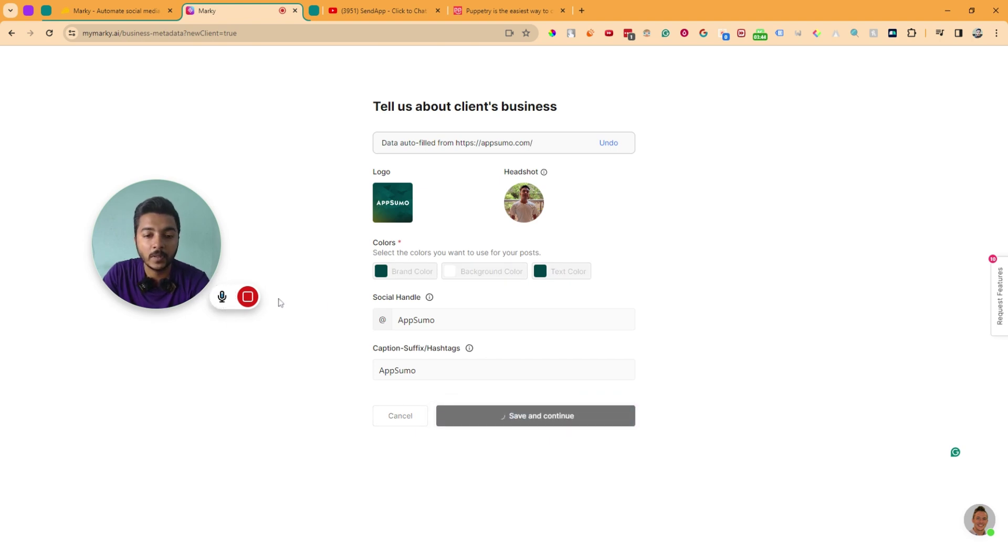
Step: Wait through the audience, trending topics, branding, content ideas and engagement generation steps
{"action": "mouse_move", "coordinate": [248, 297]}
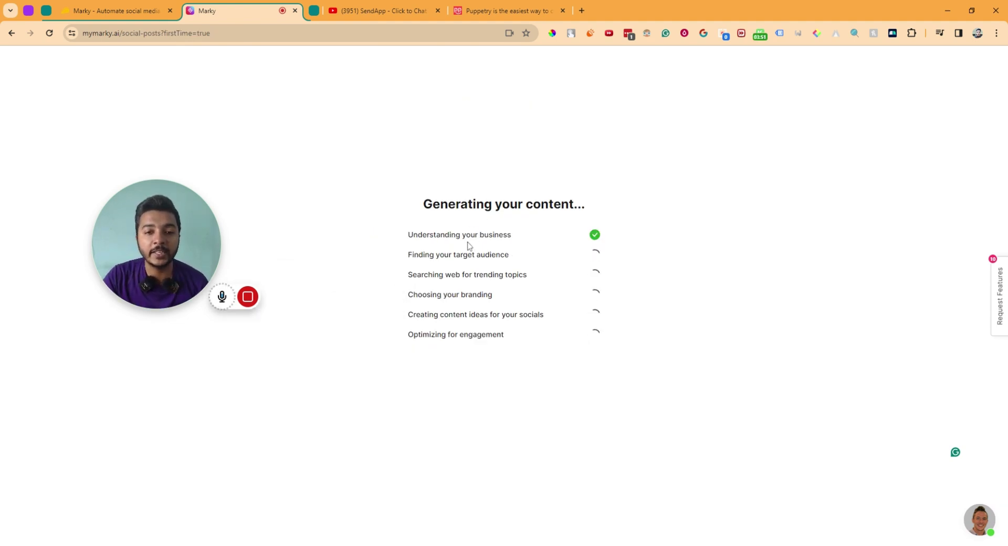
{"action": "left_click_drag", "start_coordinate": [412, 256], "coordinate": [509, 255]}
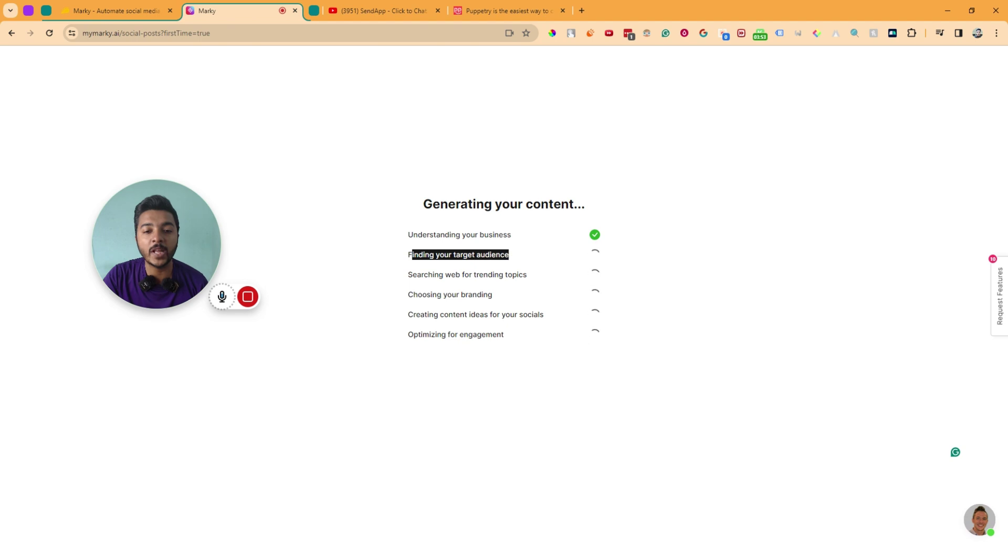
{"action": "left_click_drag", "start_coordinate": [412, 275], "coordinate": [534, 276]}
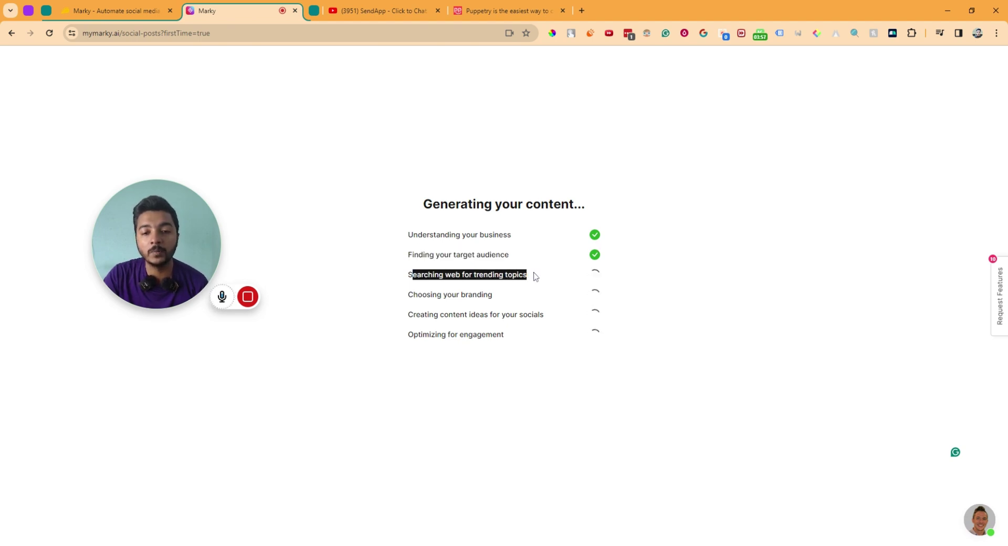
{"action": "left_click_drag", "start_coordinate": [408, 294], "coordinate": [500, 298]}
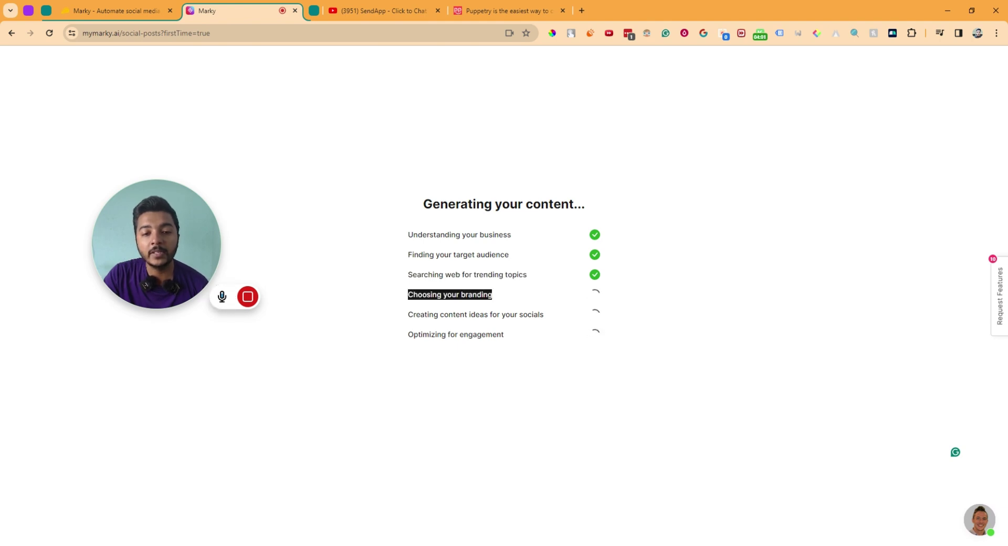
{"action": "left_click_drag", "start_coordinate": [444, 314], "coordinate": [548, 313]}
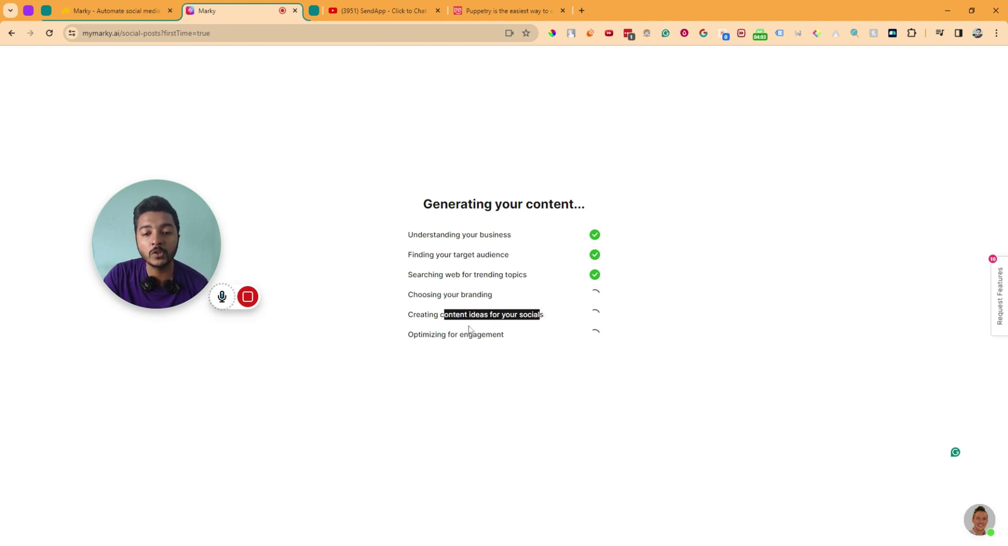
{"action": "left_click_drag", "start_coordinate": [414, 334], "coordinate": [492, 334]}
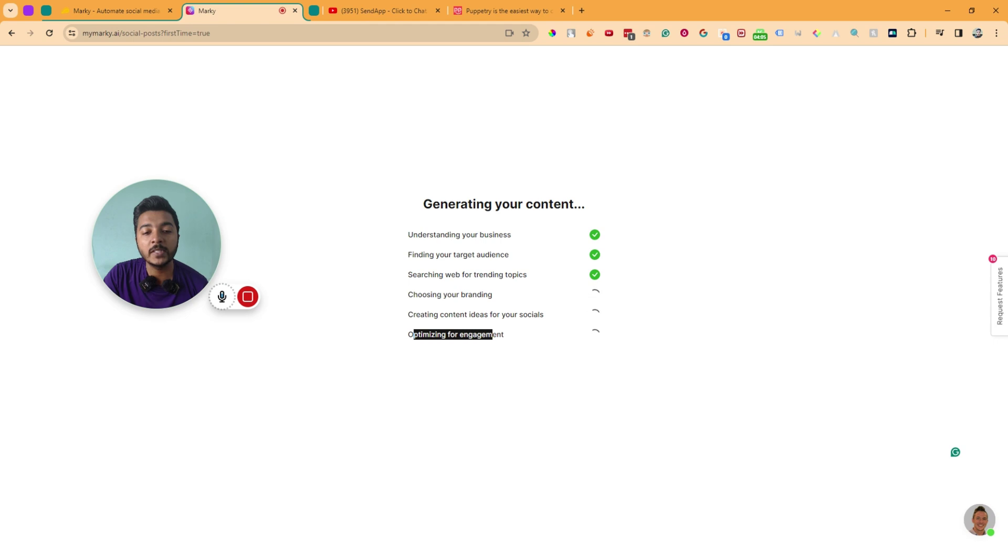
{"action": "left_click", "coordinate": [667, 263]}
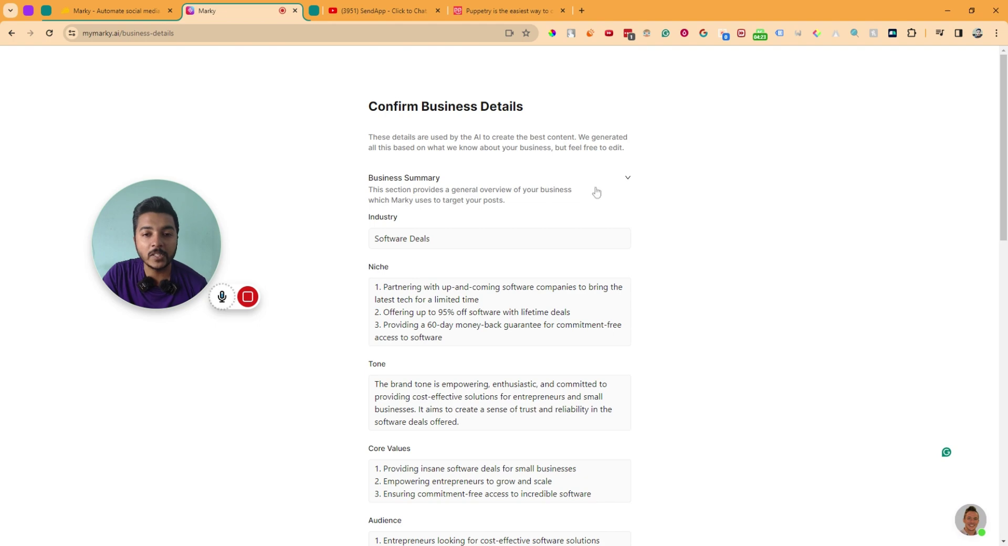
{"action": "left_click", "coordinate": [618, 189]}
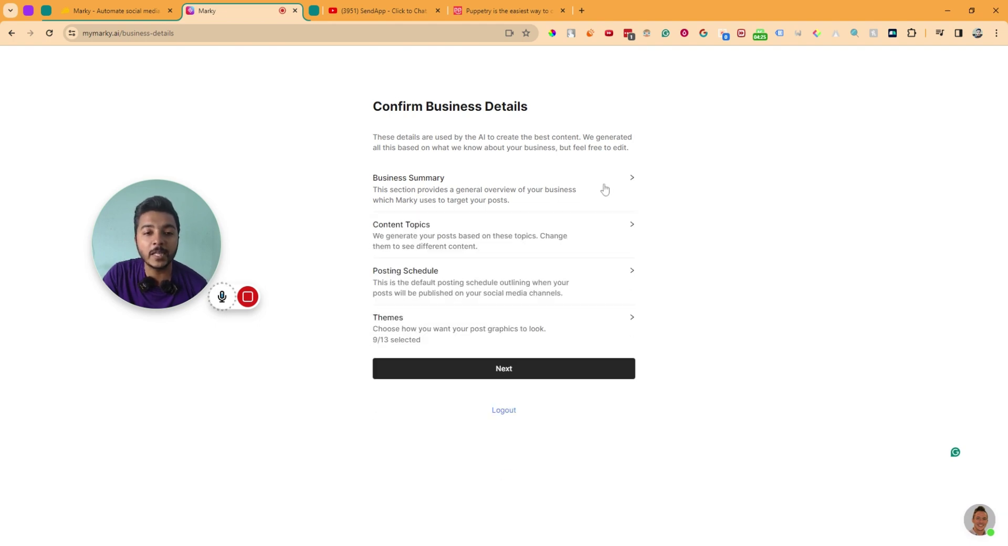
{"action": "left_click", "coordinate": [603, 190]}
{"action": "key", "text": "Tab"}
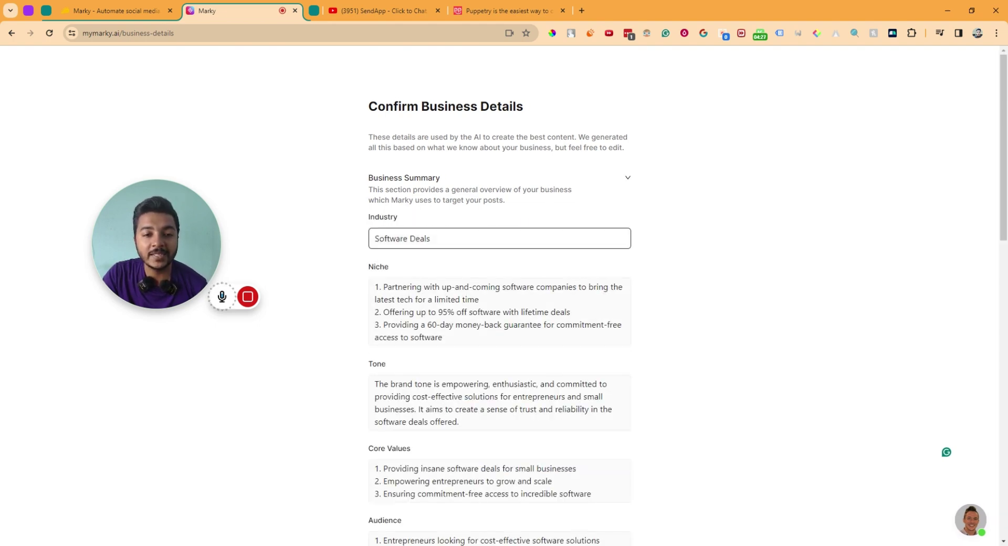
{"action": "key", "text": "ctrl+a"}
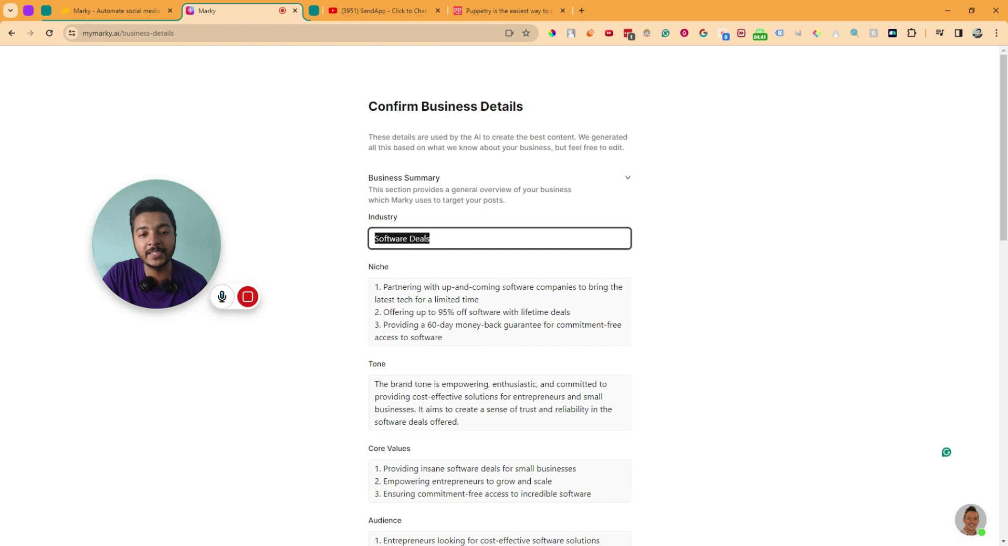
{"action": "scroll", "coordinate": [499, 294], "scroll_direction": "down", "scroll_amount": 2}
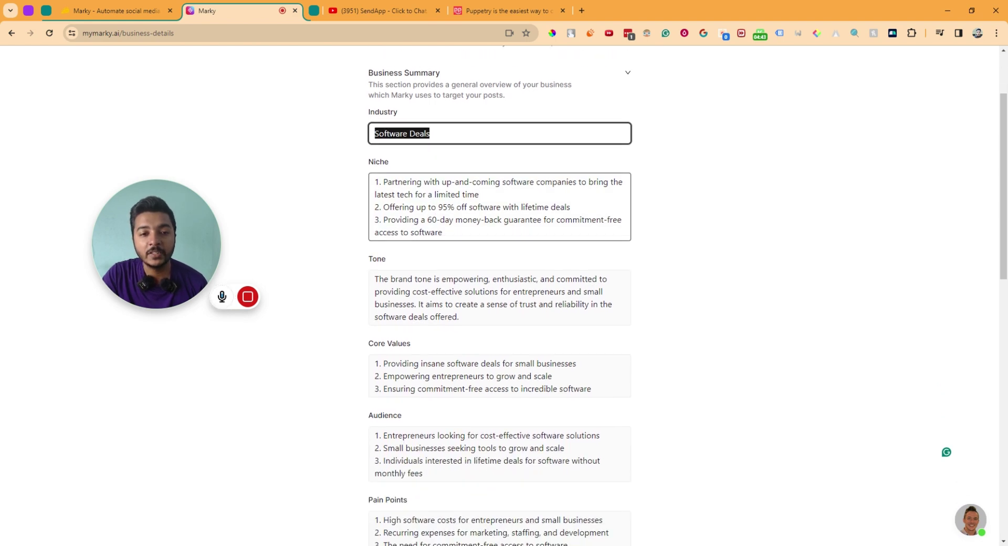
{"action": "left_click_drag", "start_coordinate": [375, 181], "coordinate": [604, 182]}
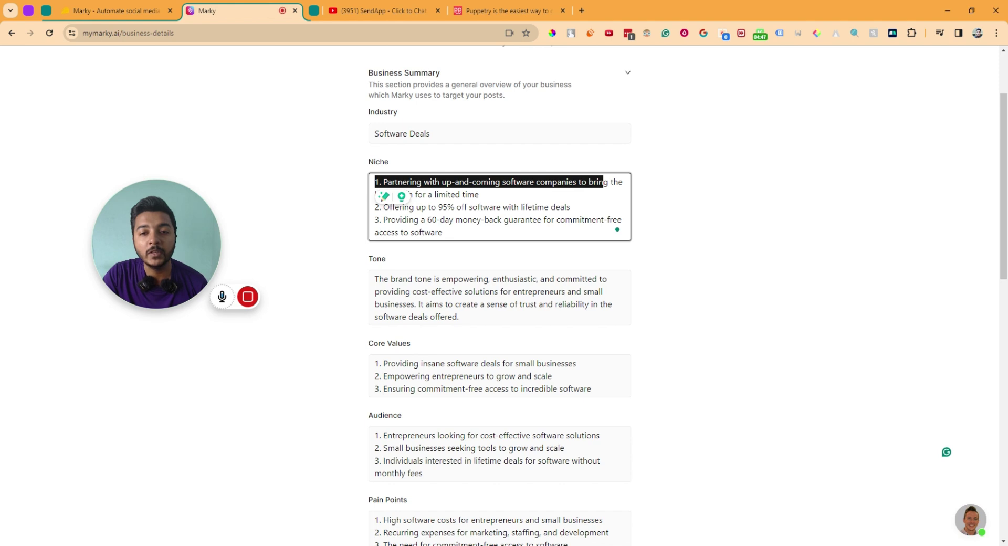
{"action": "left_click", "coordinate": [604, 182]}
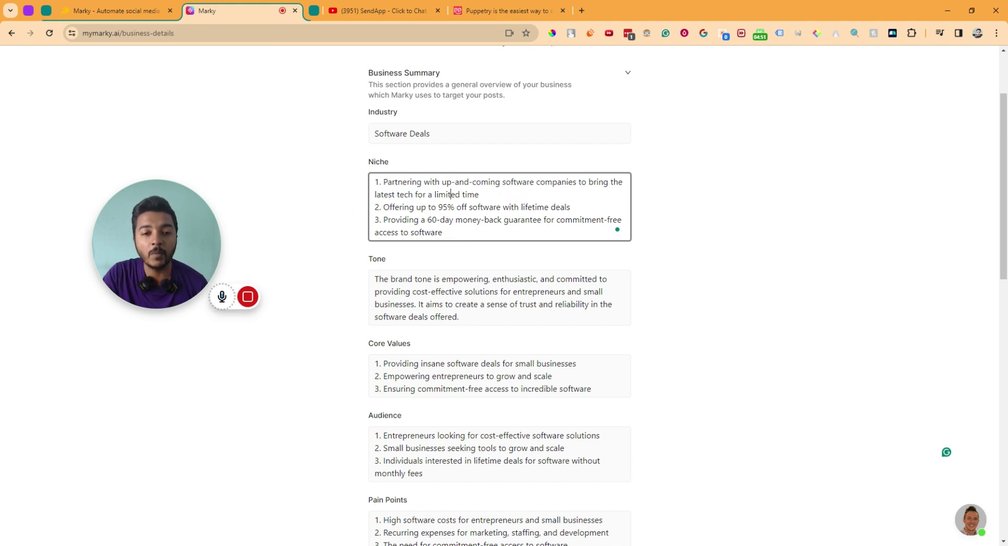
{"action": "left_click_drag", "start_coordinate": [383, 207], "coordinate": [570, 206]}
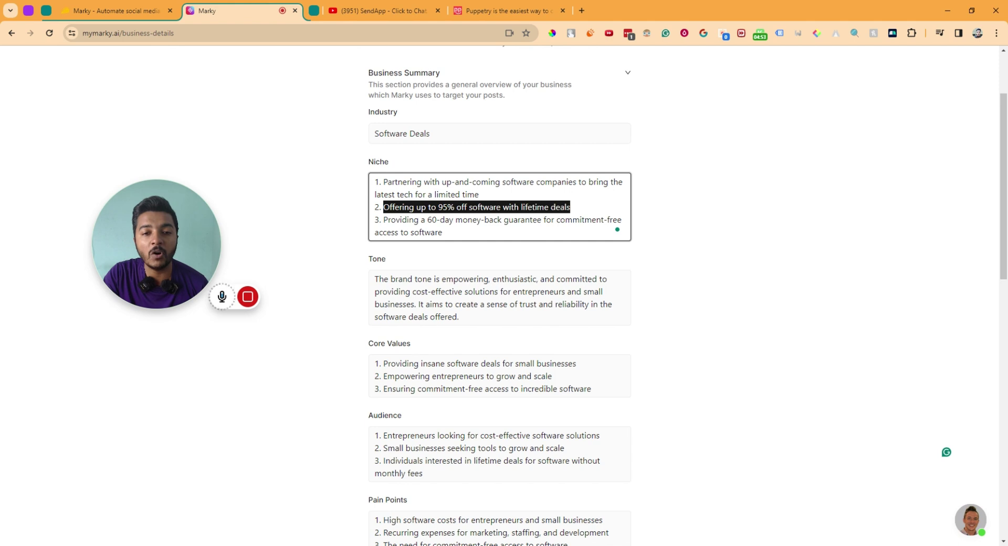
{"action": "left_click", "coordinate": [706, 210]}
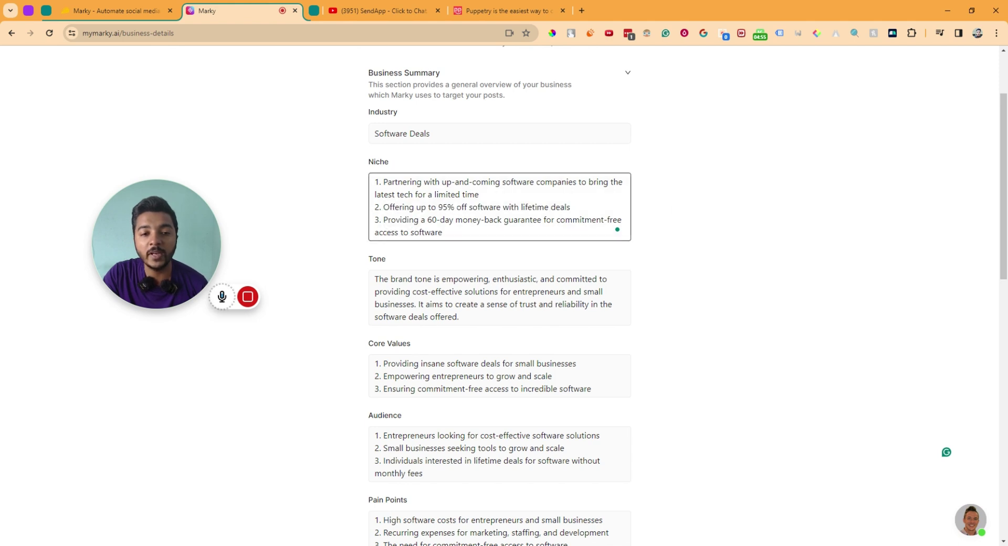
{"action": "left_click_drag", "start_coordinate": [383, 219], "coordinate": [443, 232]}
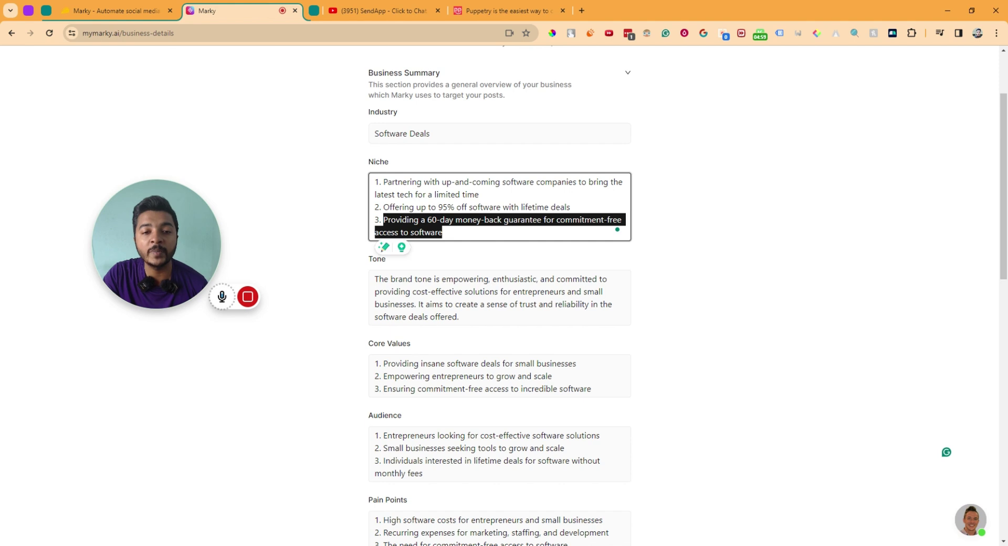
{"action": "left_click", "coordinate": [442, 232]}
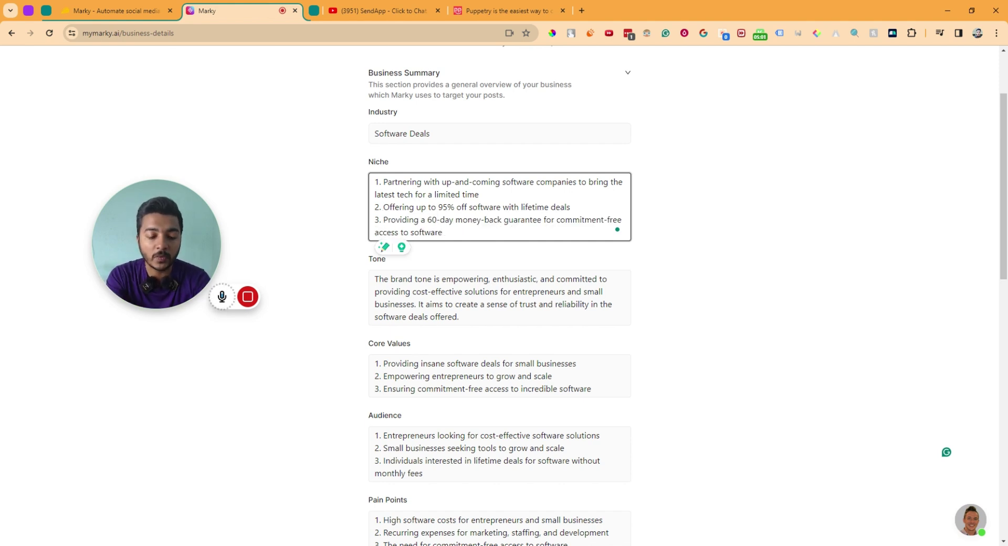
{"action": "key", "text": "Return"}
{"action": "key", "text": "BackSpace"}
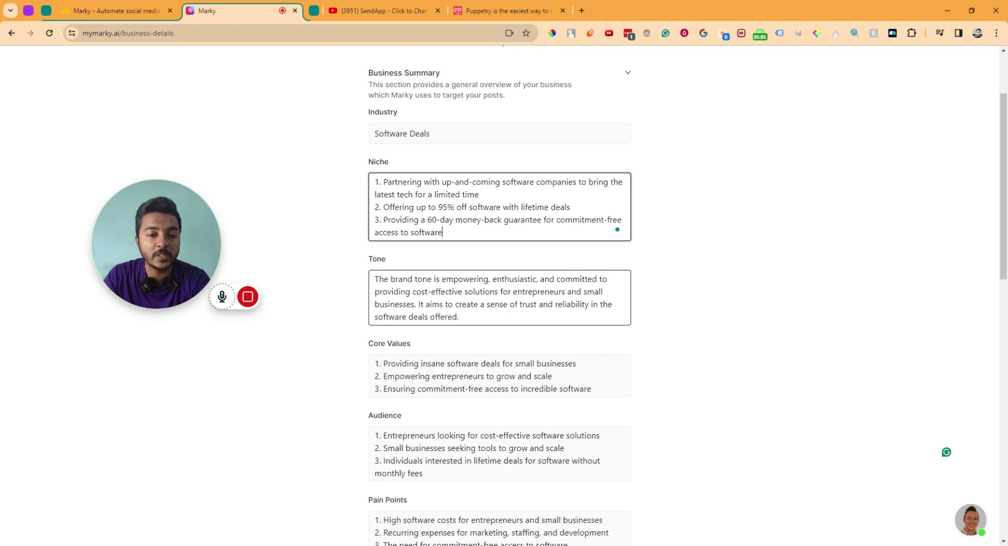
{"action": "left_click_drag", "start_coordinate": [375, 279], "coordinate": [495, 292]}
{"action": "left_click", "coordinate": [483, 291]}
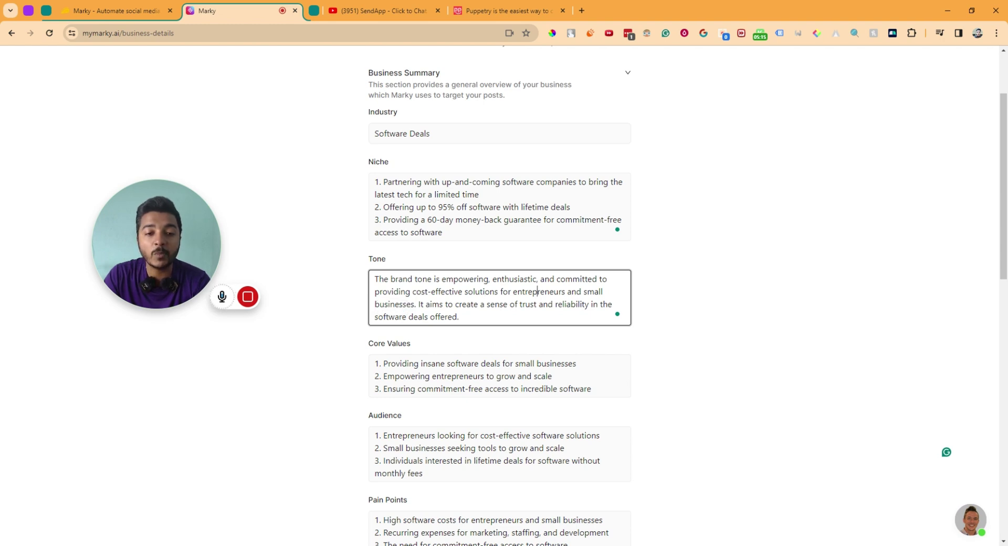
{"action": "left_click_drag", "start_coordinate": [438, 304], "coordinate": [599, 304]}
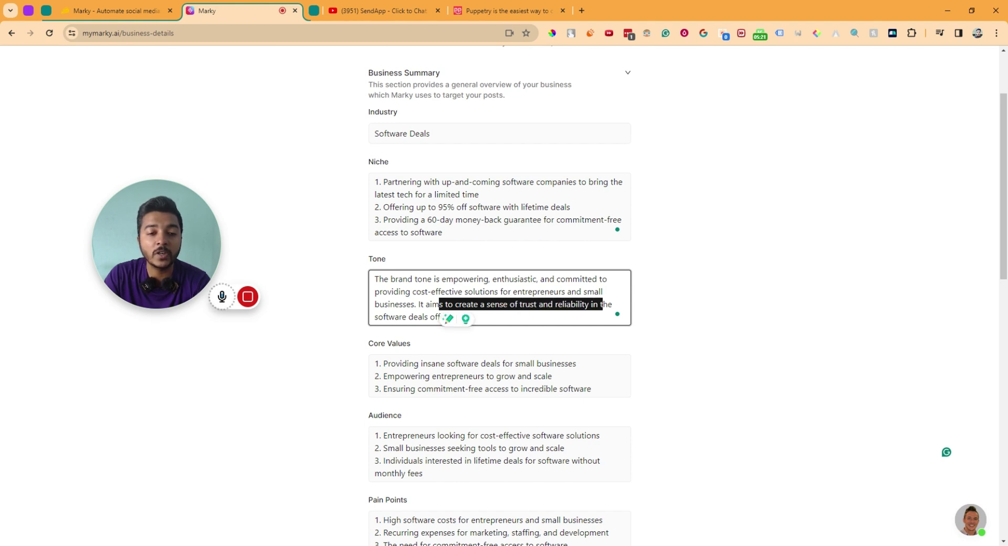
{"action": "left_click", "coordinate": [423, 317]}
{"action": "left_click", "coordinate": [381, 359]}
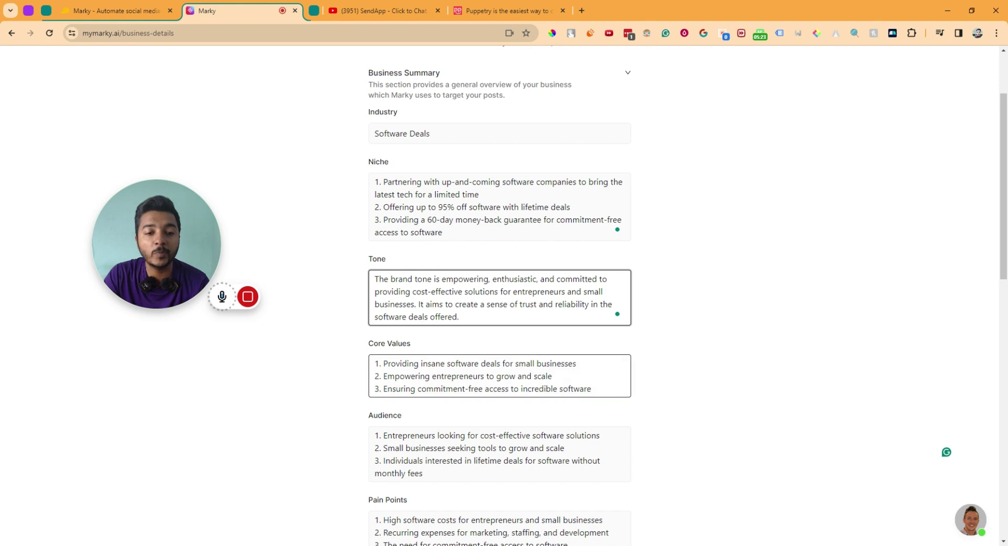
{"action": "scroll", "coordinate": [402, 366], "scroll_direction": "down", "scroll_amount": 1}
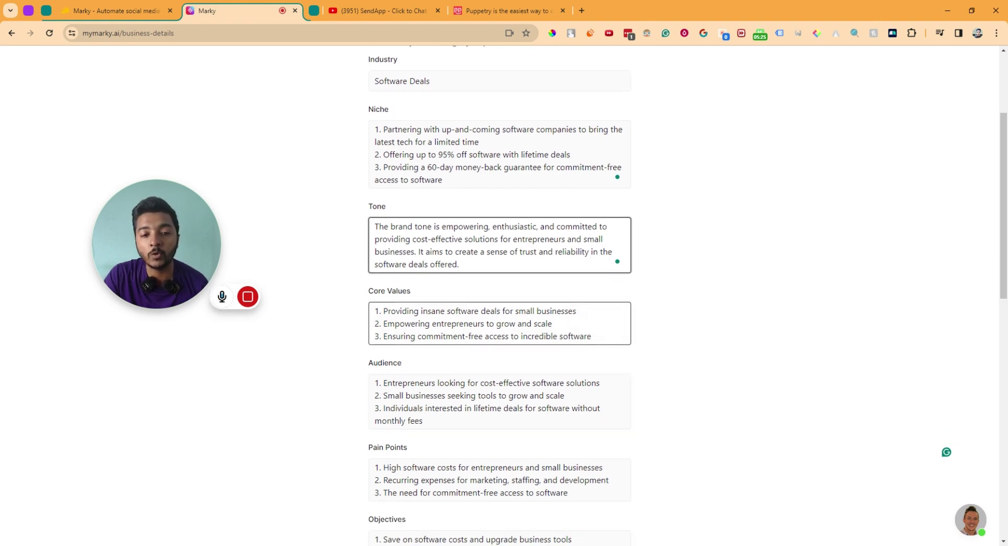
{"action": "left_click_drag", "start_coordinate": [384, 310], "coordinate": [576, 311]}
{"action": "left_click", "coordinate": [478, 323]}
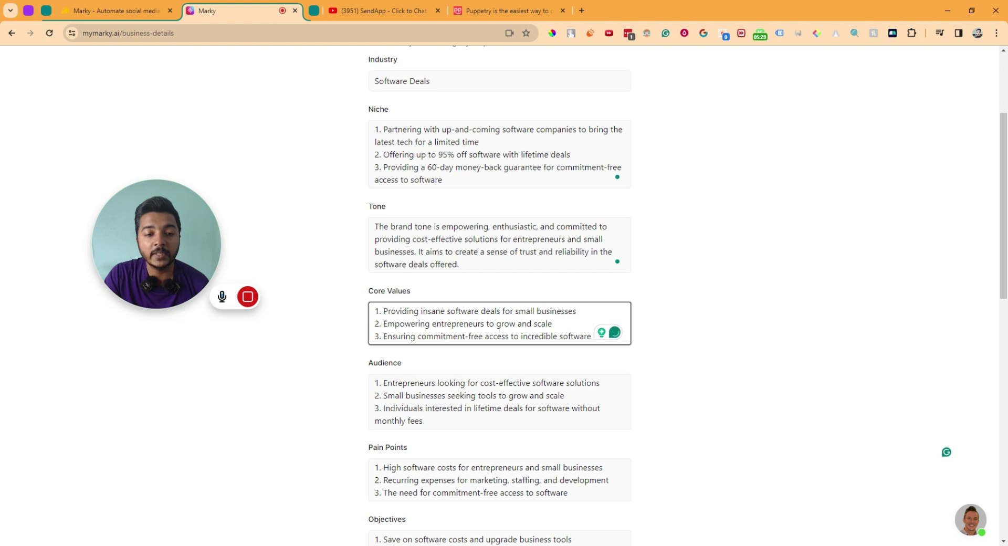
{"action": "left_click_drag", "start_coordinate": [383, 323], "coordinate": [551, 324]}
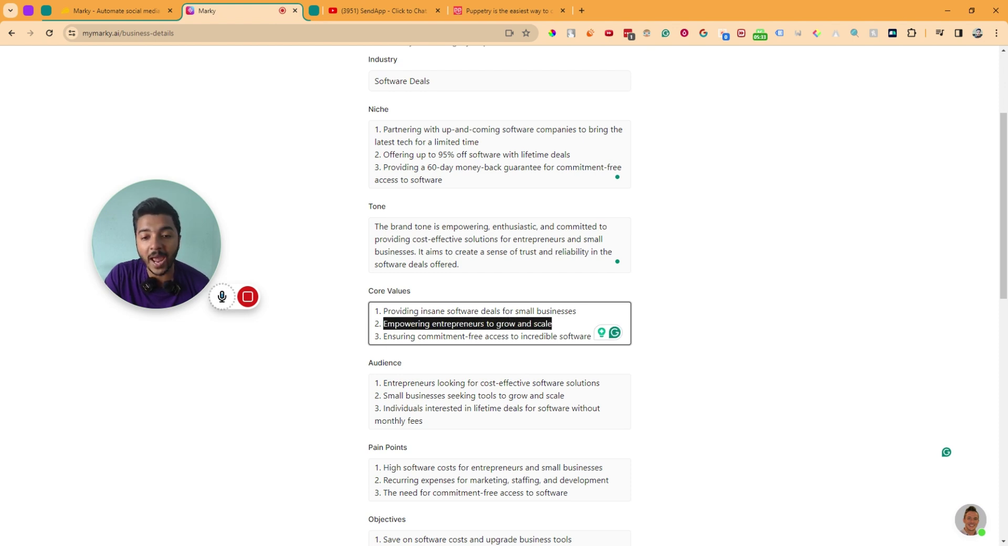
{"action": "left_click", "coordinate": [474, 336]}
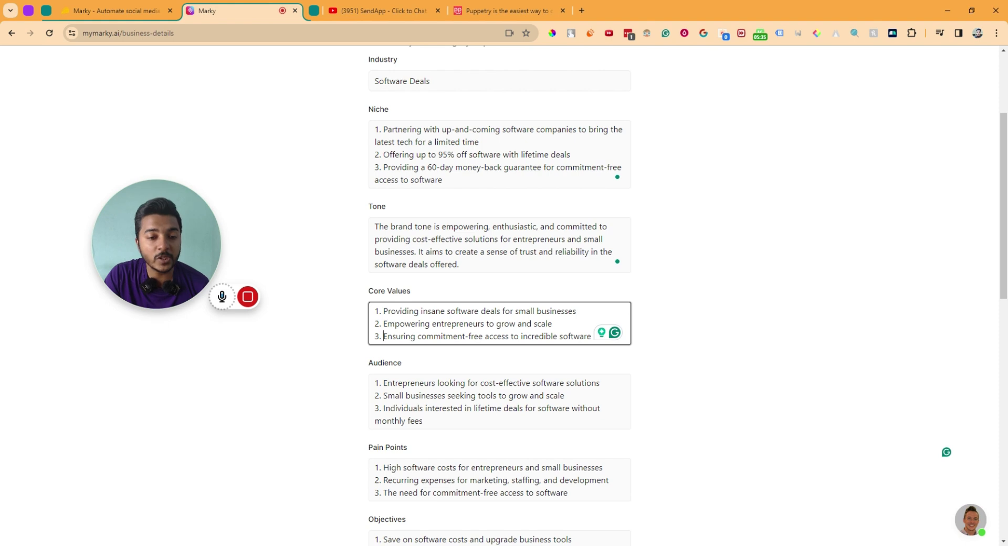
{"action": "left_click_drag", "start_coordinate": [383, 336], "coordinate": [580, 336]}
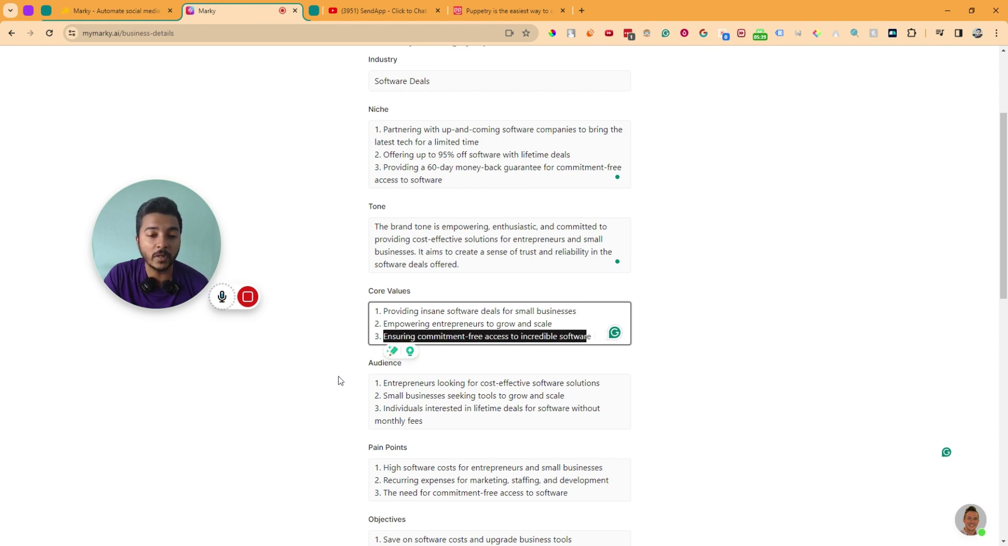
{"action": "left_click", "coordinate": [383, 391]}
{"action": "scroll", "coordinate": [383, 391], "scroll_direction": "down", "scroll_amount": 2}
{"action": "left_click_drag", "start_coordinate": [381, 278], "coordinate": [445, 328]}
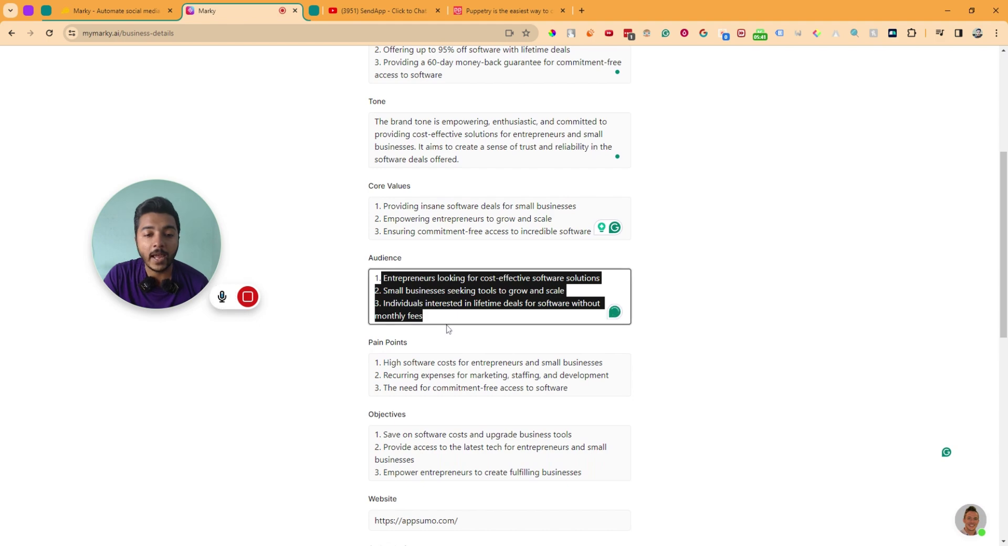
{"action": "left_click_drag", "start_coordinate": [381, 362], "coordinate": [568, 388]}
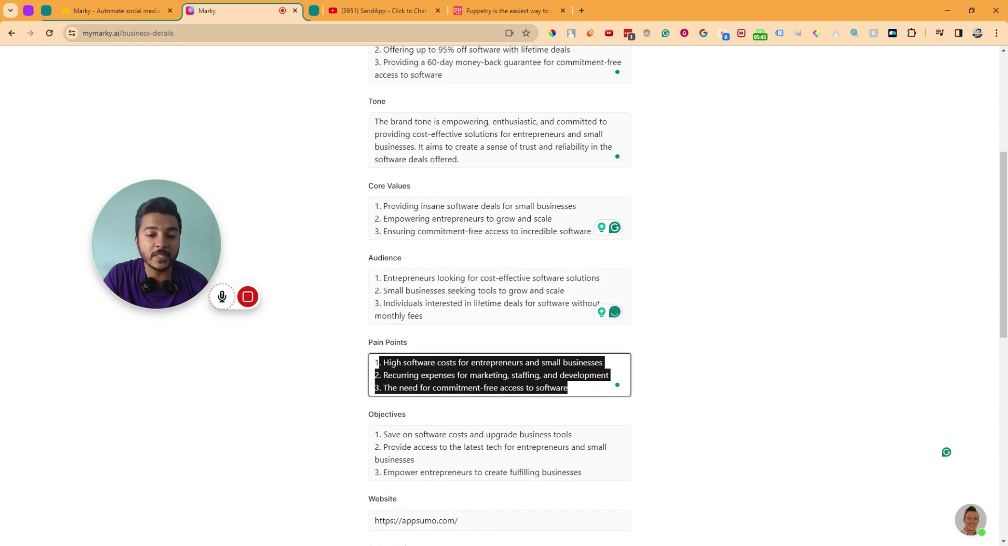
{"action": "scroll", "coordinate": [568, 387], "scroll_direction": "down", "scroll_amount": 2}
{"action": "left_click_drag", "start_coordinate": [374, 329], "coordinate": [581, 367]}
{"action": "left_click", "coordinate": [581, 367]}
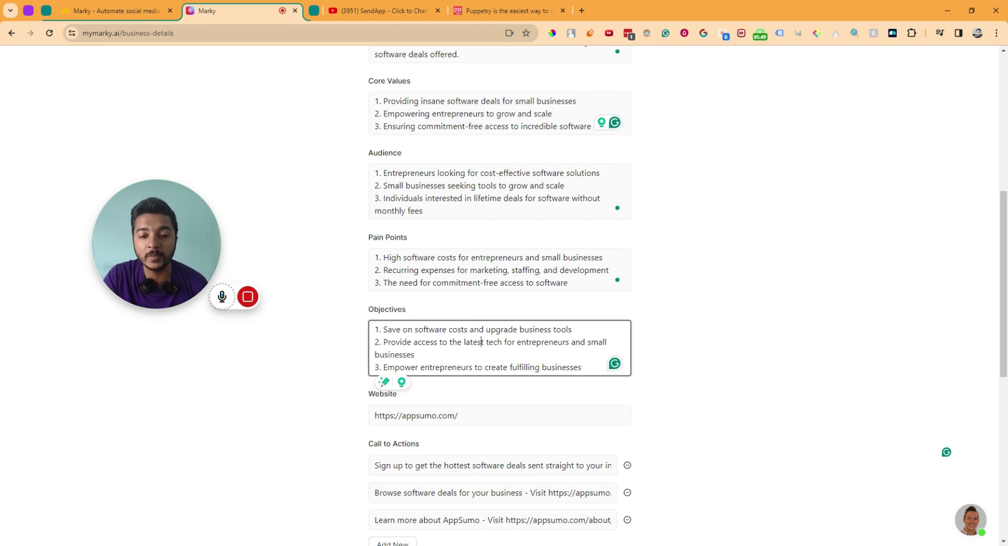
{"action": "triple_click", "coordinate": [482, 342]}
{"action": "left_click", "coordinate": [684, 317]}
{"action": "scroll", "coordinate": [685, 315], "scroll_direction": "down", "scroll_amount": 1}
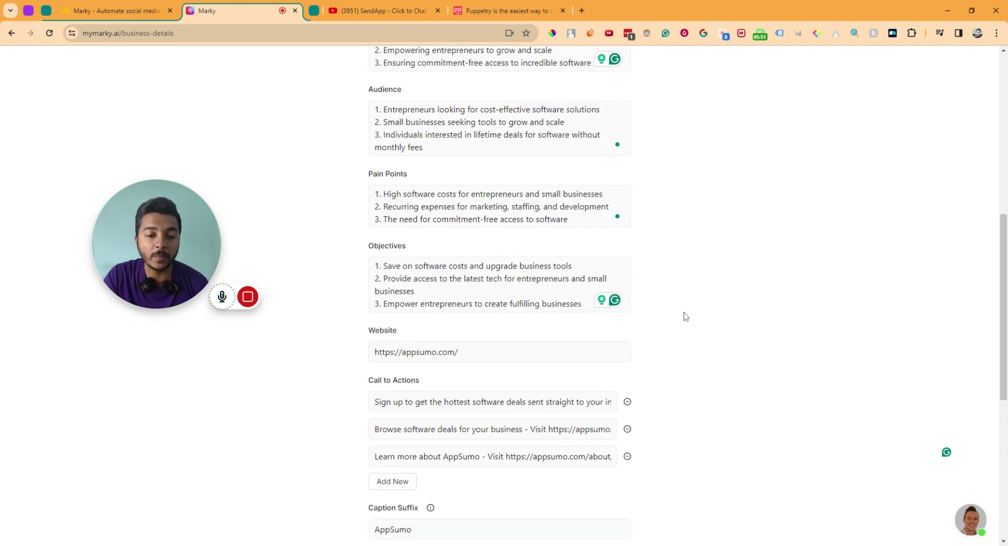
{"action": "scroll", "coordinate": [685, 317], "scroll_direction": "down", "scroll_amount": 1}
{"action": "left_click_drag", "start_coordinate": [459, 310], "coordinate": [362, 317]}
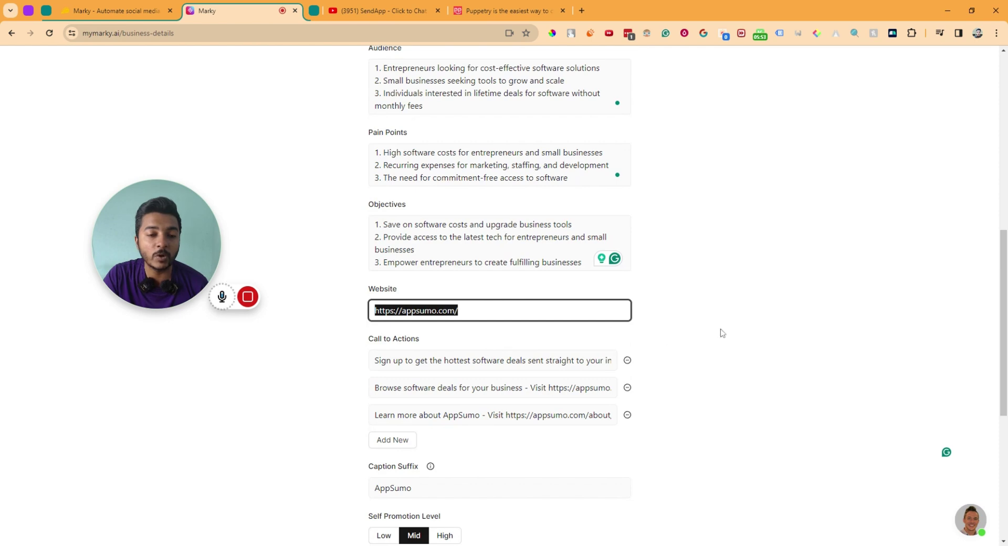
{"action": "scroll", "coordinate": [722, 333], "scroll_direction": "down", "scroll_amount": 2}
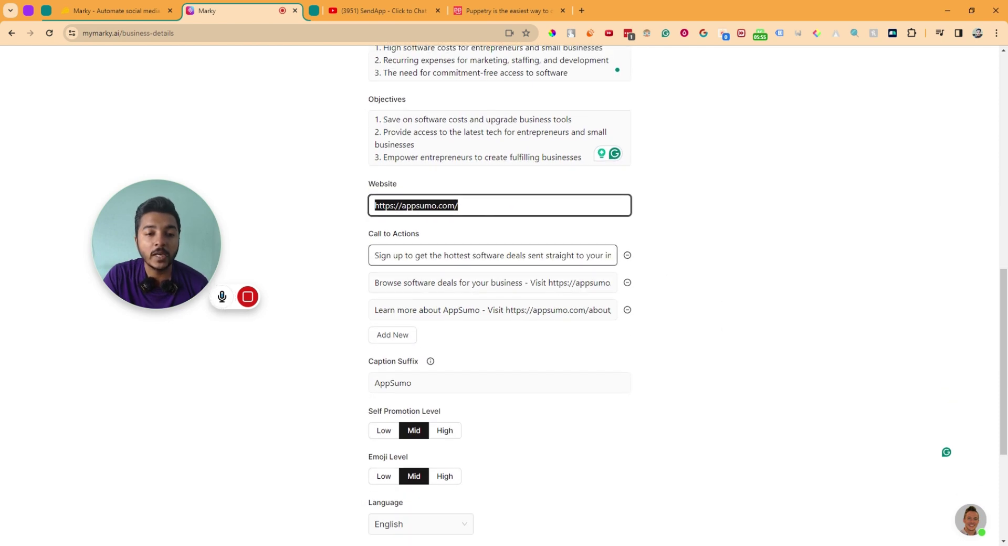
{"action": "left_click_drag", "start_coordinate": [374, 256], "coordinate": [601, 255]}
{"action": "left_click_drag", "start_coordinate": [405, 255], "coordinate": [612, 255]}
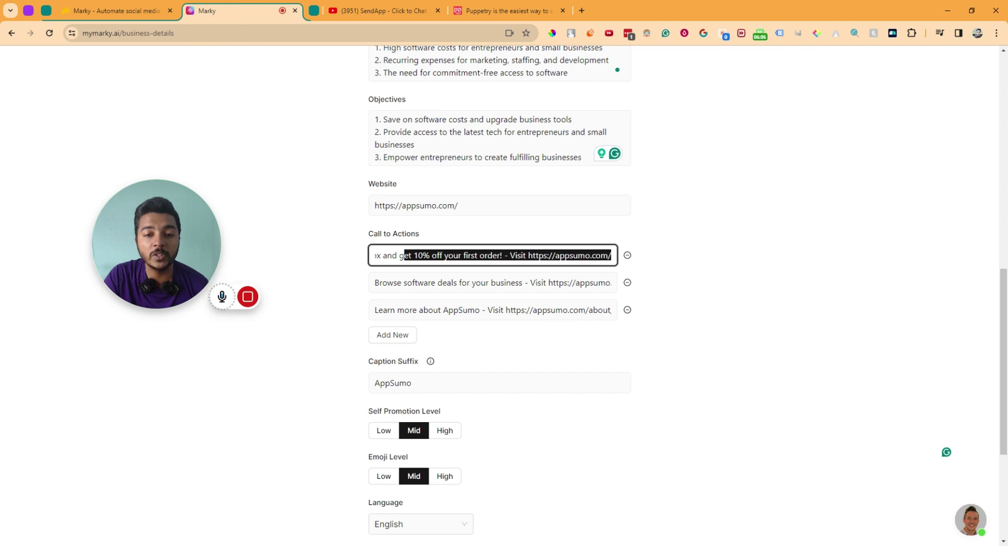
{"action": "left_click", "coordinate": [523, 278]}
{"action": "key", "text": "ctrl+a"}
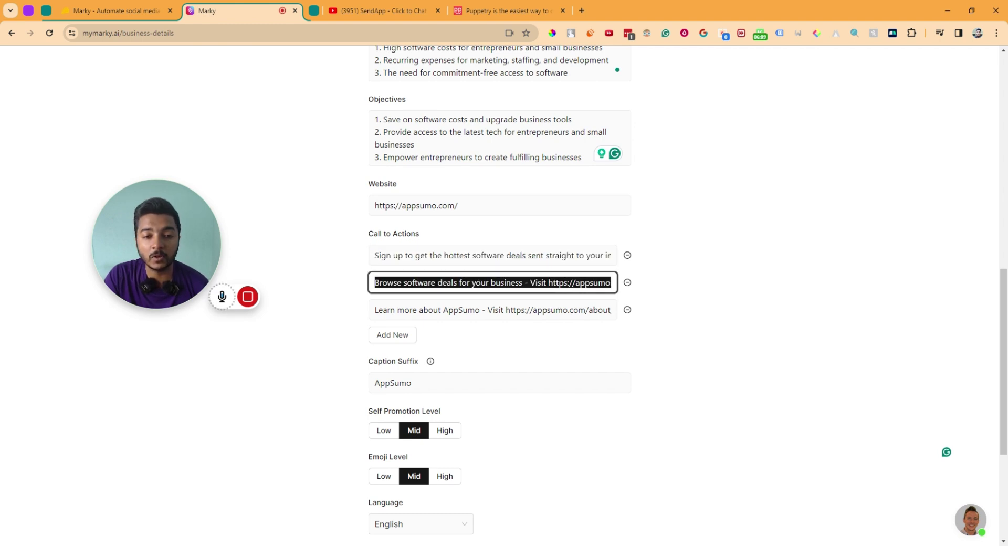
{"action": "left_click", "coordinate": [383, 309]}
{"action": "key", "text": "ctrl+a"}
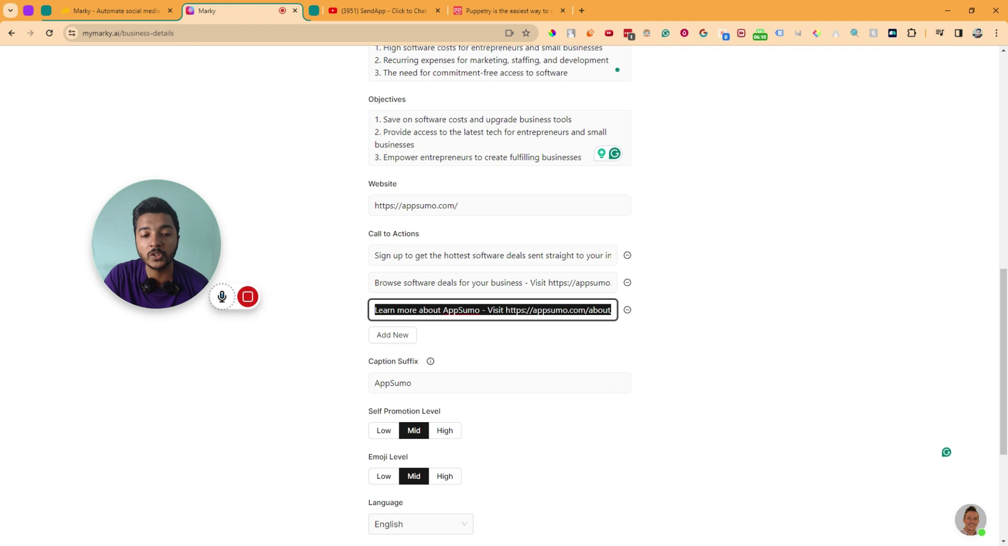
{"action": "left_click", "coordinate": [345, 338]}
{"action": "left_click", "coordinate": [393, 335]}
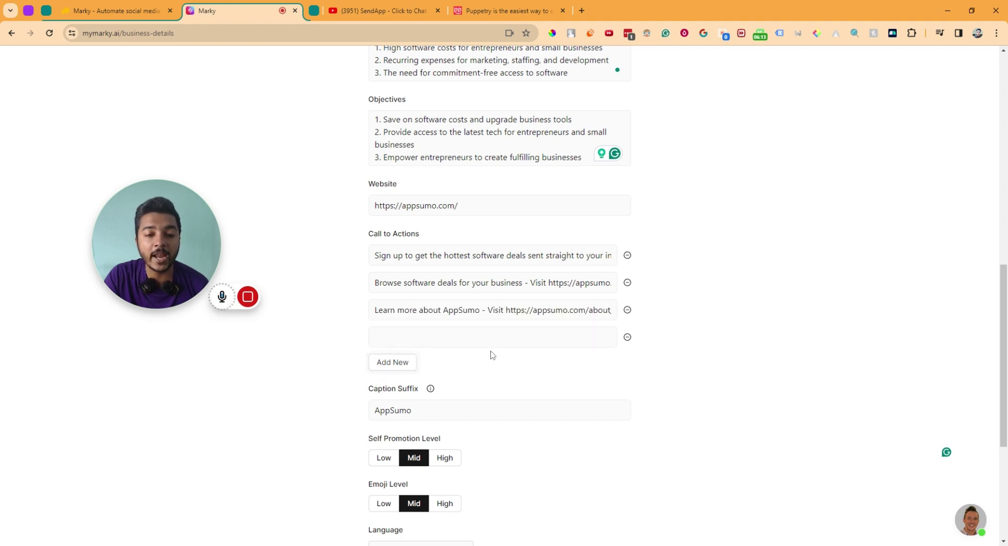
{"action": "left_click", "coordinate": [627, 337]}
{"action": "scroll", "coordinate": [572, 363], "scroll_direction": "down", "scroll_amount": 1}
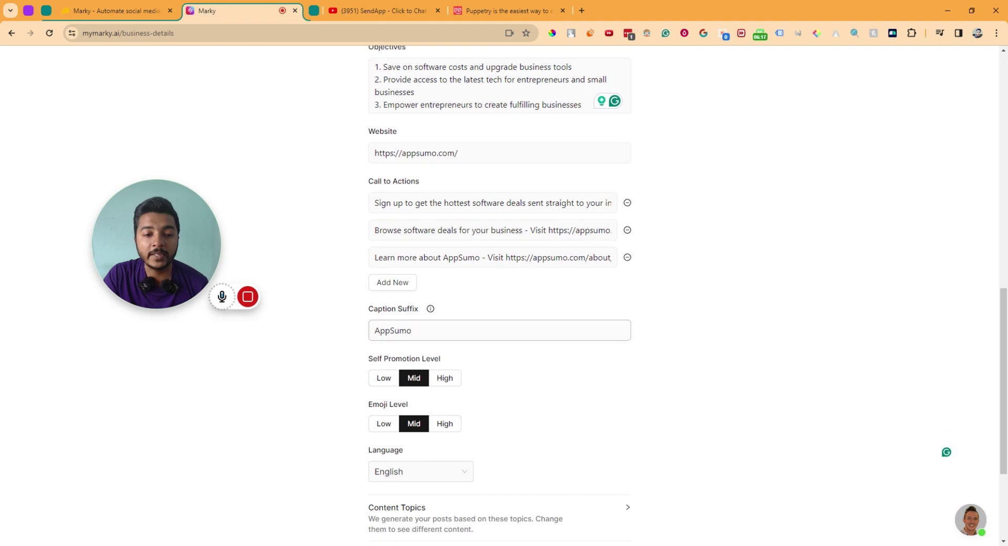
{"action": "left_click", "coordinate": [456, 330]}
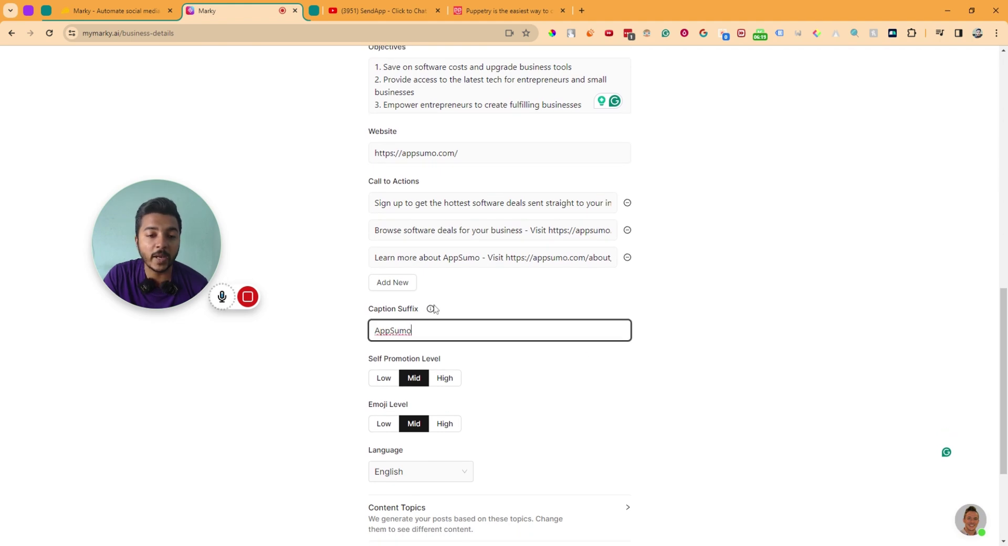
{"action": "mouse_move", "coordinate": [432, 310]}
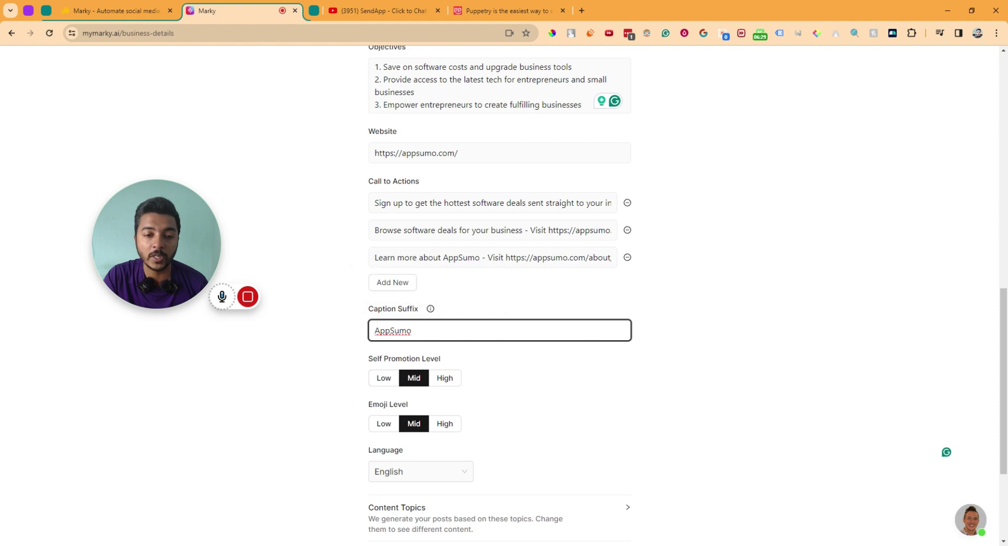
{"action": "left_click_drag", "start_coordinate": [412, 330], "coordinate": [374, 330]}
{"action": "left_click", "coordinate": [374, 330]}
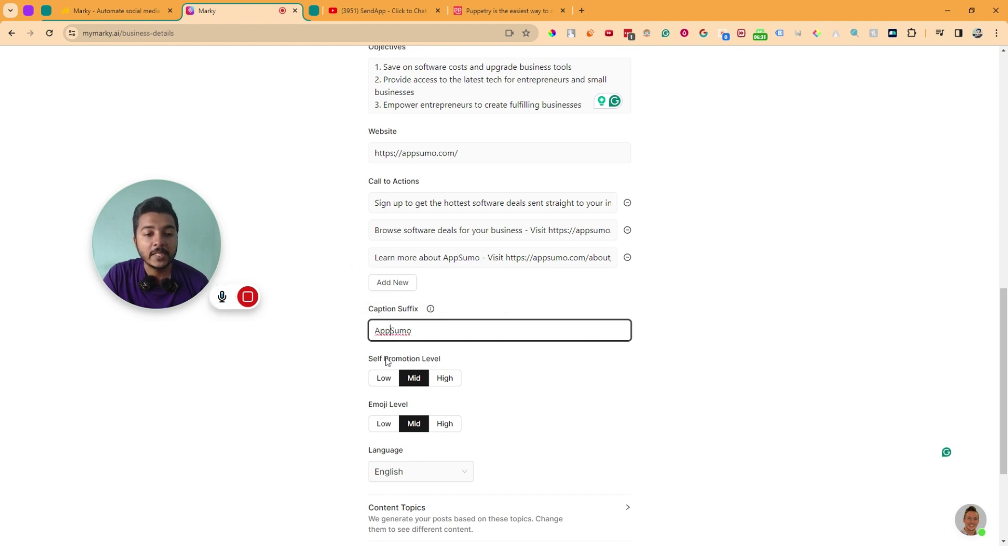
{"action": "left_click", "coordinate": [379, 379]}
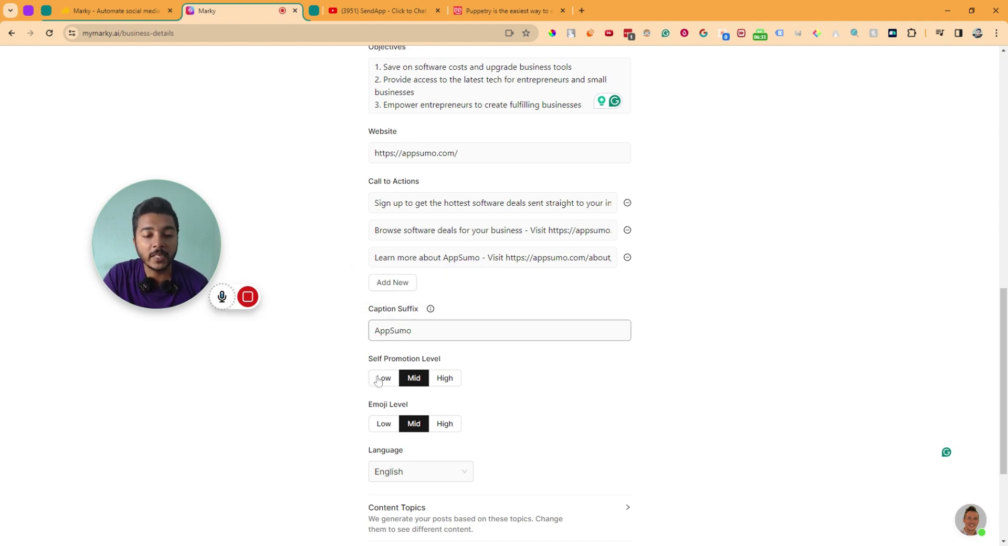
{"action": "left_click", "coordinate": [415, 379]}
{"action": "left_click", "coordinate": [434, 379]}
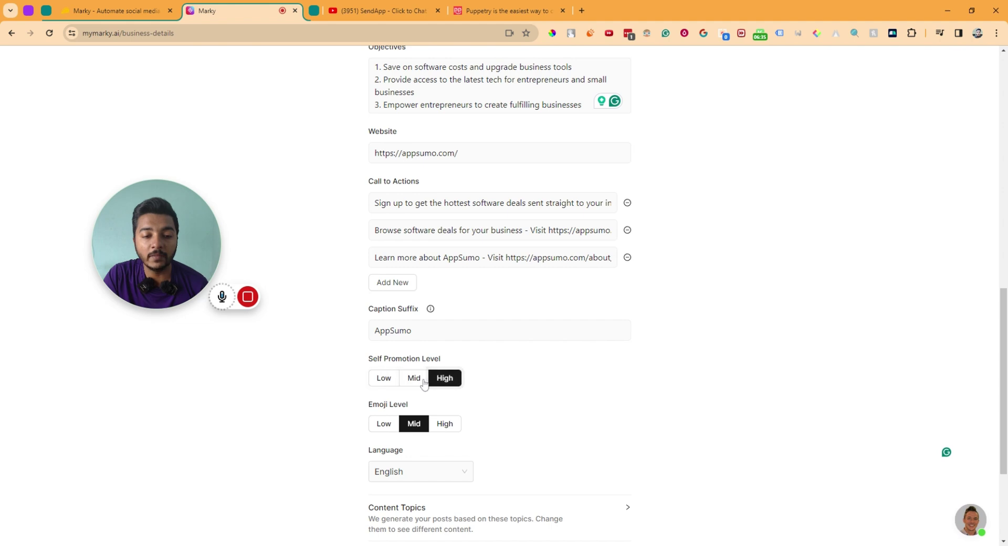
{"action": "left_click", "coordinate": [420, 379]}
{"action": "scroll", "coordinate": [414, 368], "scroll_direction": "down", "scroll_amount": 2}
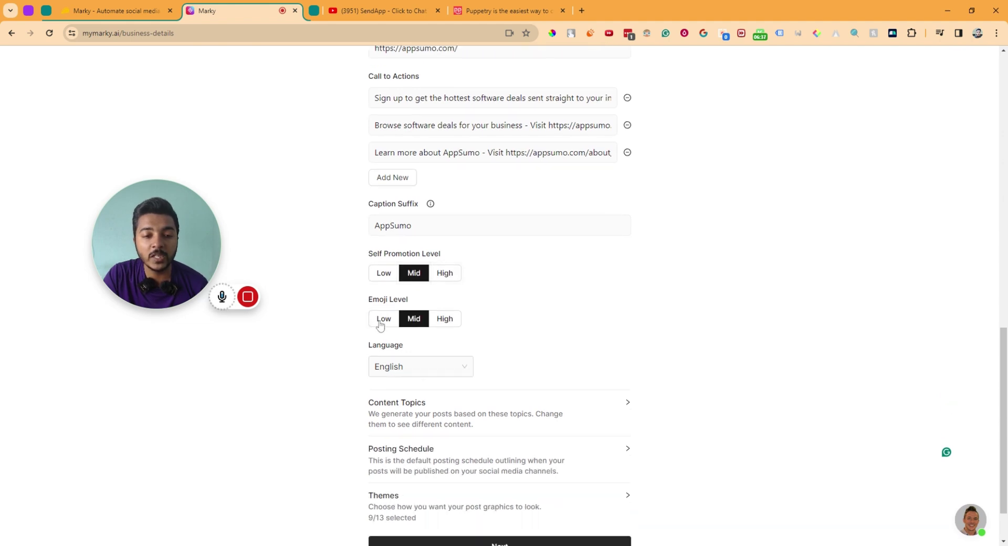
{"action": "left_click", "coordinate": [420, 366]}
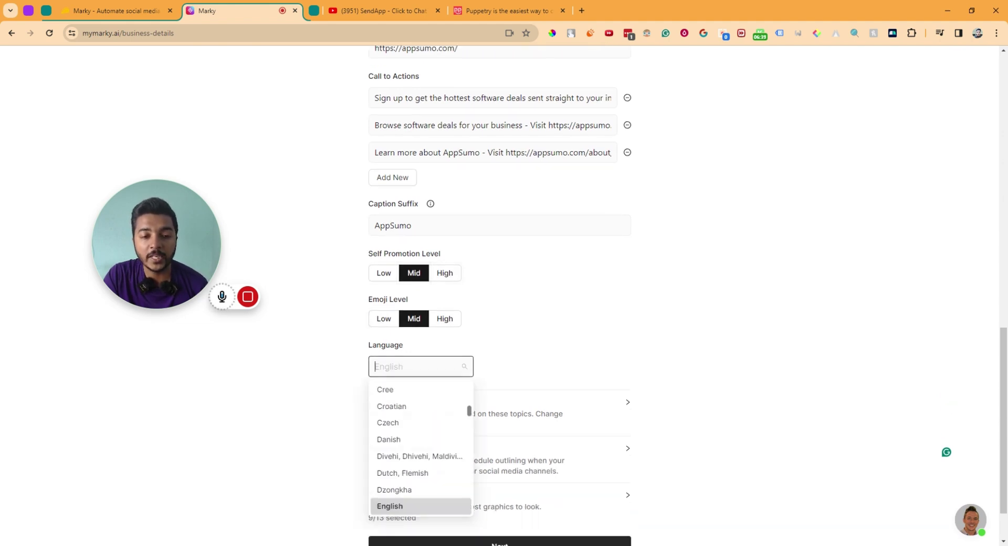
{"action": "scroll", "coordinate": [424, 462], "scroll_direction": "down", "scroll_amount": 5}
{"action": "scroll", "coordinate": [421, 468], "scroll_direction": "down", "scroll_amount": 15}
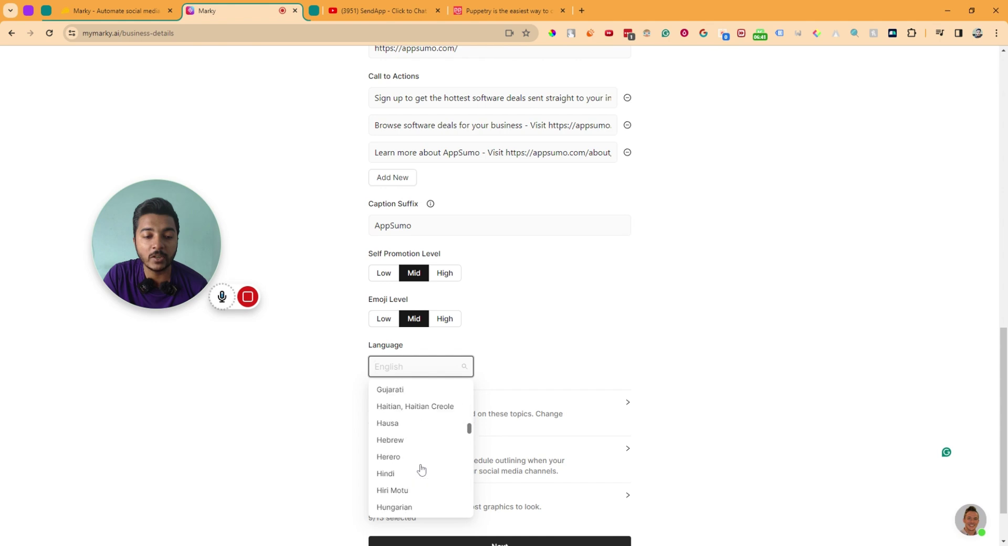
{"action": "scroll", "coordinate": [421, 469], "scroll_direction": "down", "scroll_amount": 20}
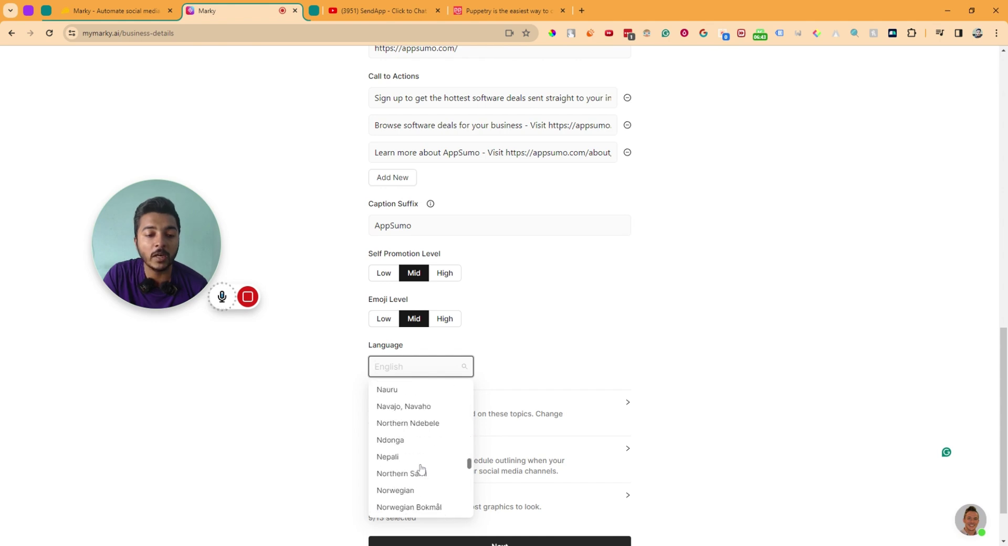
{"action": "scroll", "coordinate": [422, 468], "scroll_direction": "down", "scroll_amount": 12}
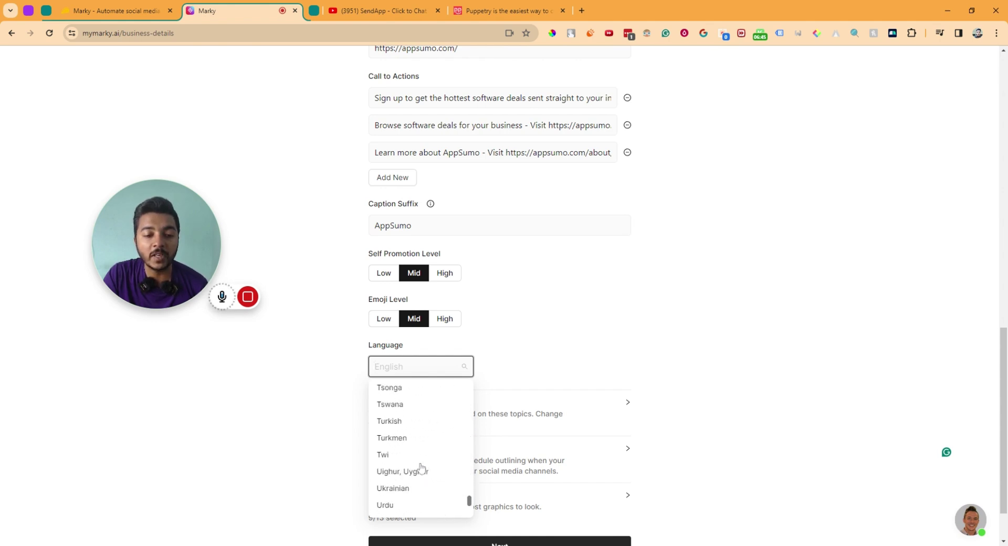
{"action": "left_click", "coordinate": [780, 300]}
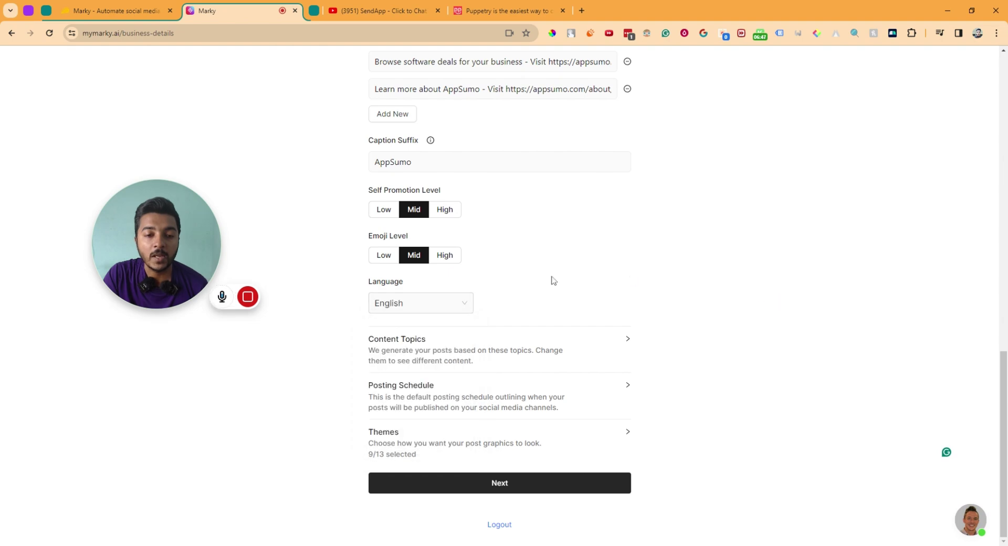
Step: Expand Content Topics and read through the first three suggested topics without changing them
{"action": "left_click", "coordinate": [625, 342]}
{"action": "scroll", "coordinate": [580, 317], "scroll_direction": "up", "scroll_amount": 2}
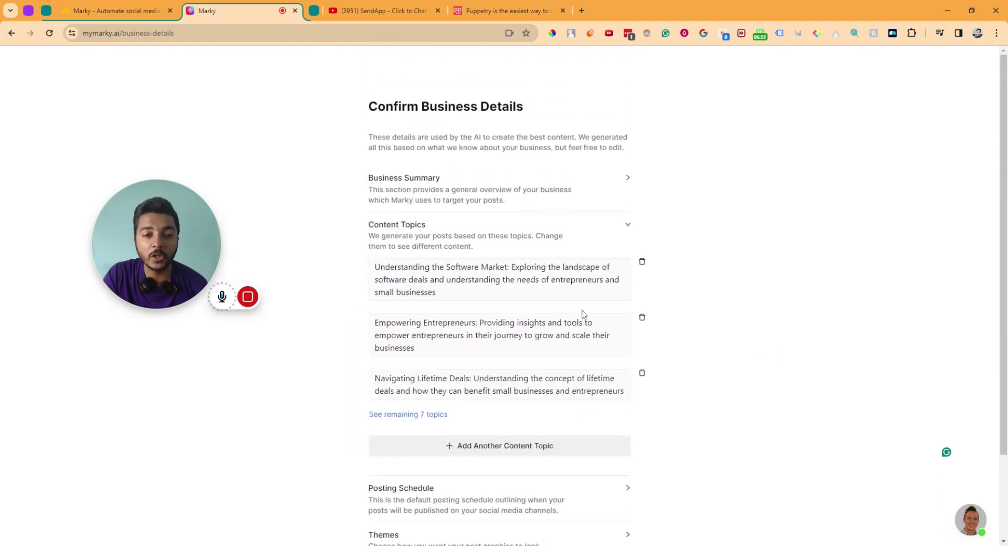
{"action": "scroll", "coordinate": [447, 336], "scroll_direction": "down", "scroll_amount": 2}
{"action": "scroll", "coordinate": [389, 361], "scroll_direction": "up", "scroll_amount": 2}
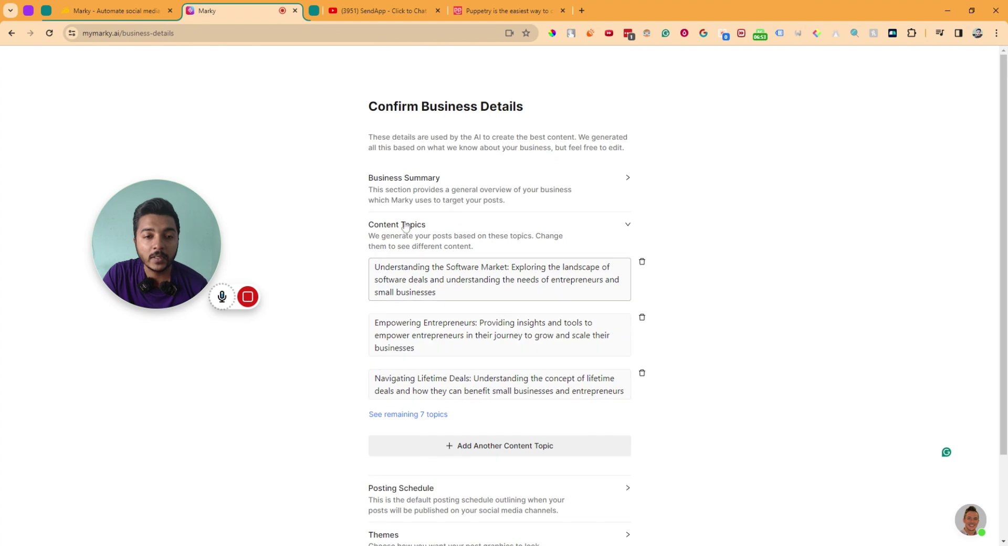
{"action": "left_click", "coordinate": [387, 261]}
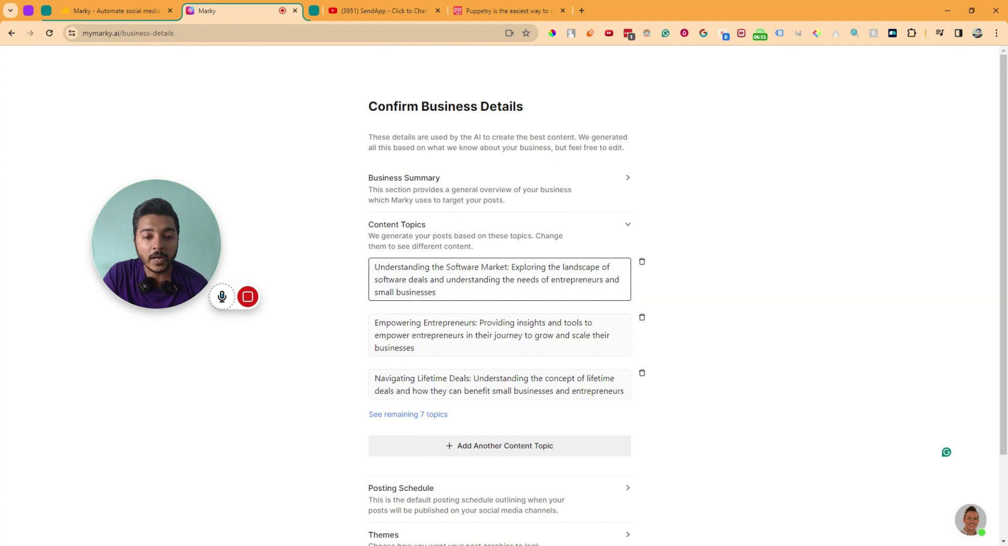
{"action": "key", "text": "shift+Right"}
{"action": "key", "text": "shift+Right"}
{"action": "key", "text": "shift+Right"}
{"action": "key", "text": "shift+Right"}
{"action": "key", "text": "shift+Right"}
{"action": "key", "text": "shift+Right"}
{"action": "key", "text": "shift+Right"}
{"action": "key", "text": "shift+Right"}
{"action": "key", "text": "shift+Right"}
{"action": "key", "text": "shift+Right"}
{"action": "key", "text": "shift+Right"}
{"action": "key", "text": "shift+Right"}
{"action": "key", "text": "shift+Right"}
{"action": "key", "text": "shift+Right"}
{"action": "key", "text": "shift+Right"}
{"action": "key", "text": "shift+Right"}
{"action": "key", "text": "shift+Right"}
{"action": "key", "text": "shift+Right"}
{"action": "key", "text": "shift+Right"}
{"action": "key", "text": "shift+Right"}
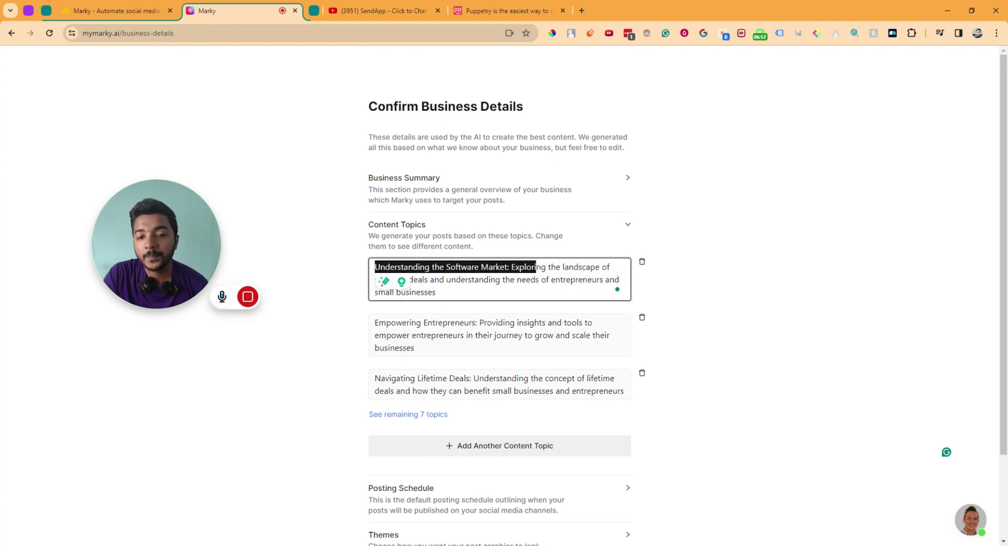
{"action": "key", "text": "shift+Right"}
{"action": "key", "text": "shift+Right"}
{"action": "key", "text": "shift+Right"}
{"action": "key", "text": "shift+Right"}
{"action": "key", "text": "shift+Right"}
{"action": "key", "text": "shift+Right"}
{"action": "key", "text": "shift+Right"}
{"action": "key", "text": "shift+Right"}
{"action": "key", "text": "shift+Right"}
{"action": "key", "text": "shift+Right"}
{"action": "key", "text": "shift+Right"}
{"action": "key", "text": "shift+Right"}
{"action": "key", "text": "shift+Right"}
{"action": "key", "text": "shift+Right"}
{"action": "key", "text": "shift+Right"}
{"action": "key", "text": "shift+Right"}
{"action": "key", "text": "shift+Right"}
{"action": "left_click", "coordinate": [530, 279], "text": "shift"}
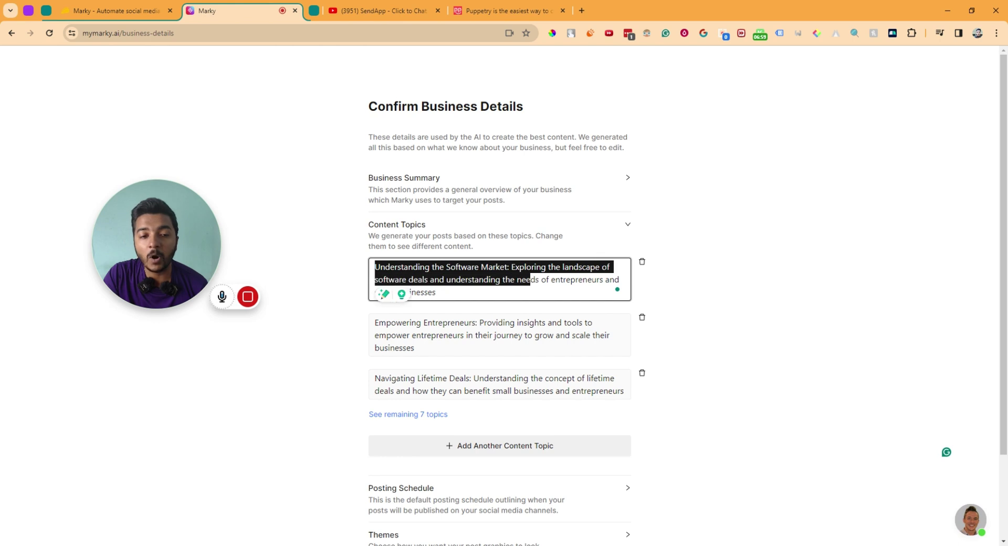
{"action": "left_click", "coordinate": [530, 280]}
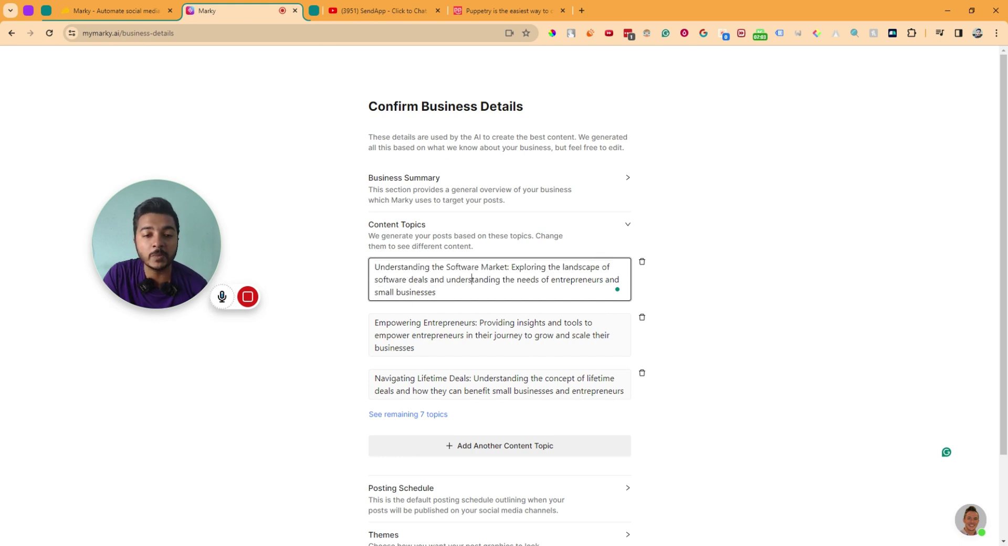
{"action": "left_click", "coordinate": [375, 322]}
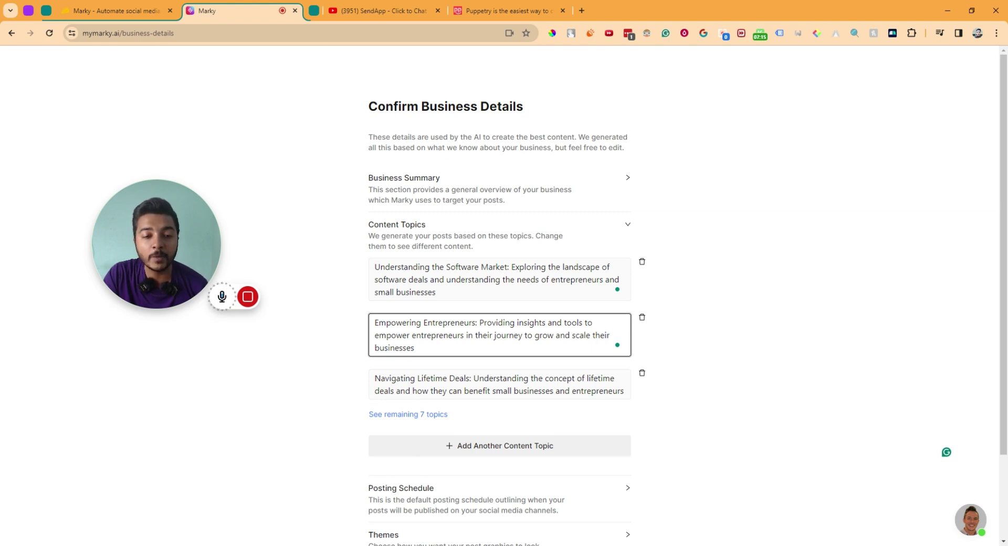
{"action": "left_click_drag", "start_coordinate": [375, 378], "coordinate": [602, 378]}
{"action": "left_click", "coordinate": [603, 378]}
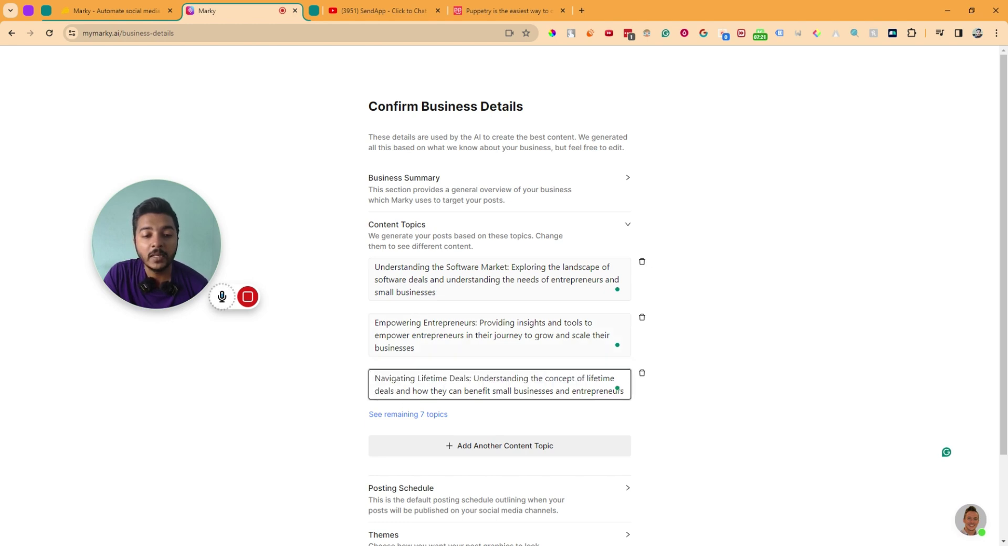
{"action": "left_click_drag", "start_coordinate": [400, 390], "coordinate": [603, 390]}
{"action": "left_click", "coordinate": [676, 402]}
Step: Show the remaining seven topics, add then delete an empty topic, and open Posting Schedule
{"action": "scroll", "coordinate": [644, 403], "scroll_direction": "down", "scroll_amount": 2}
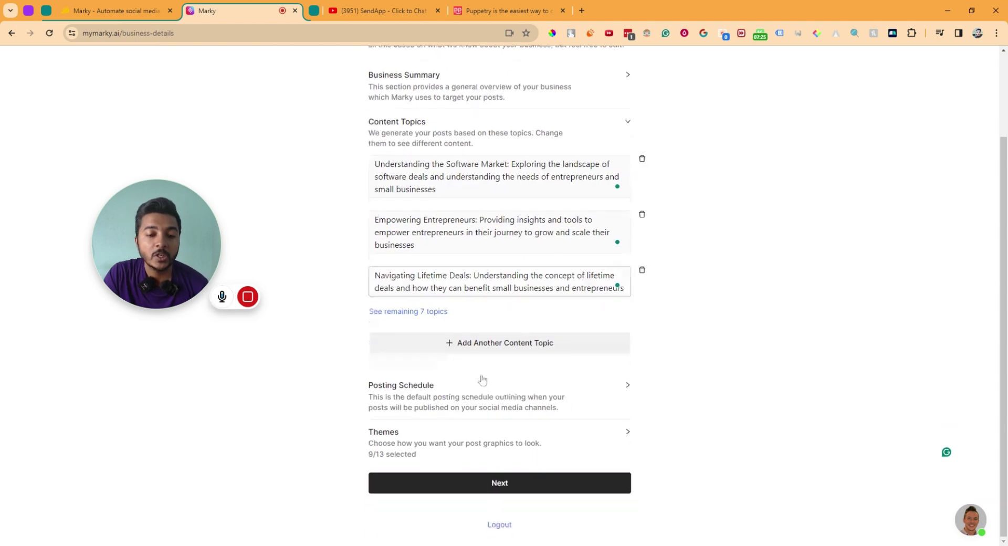
{"action": "left_click", "coordinate": [389, 312]}
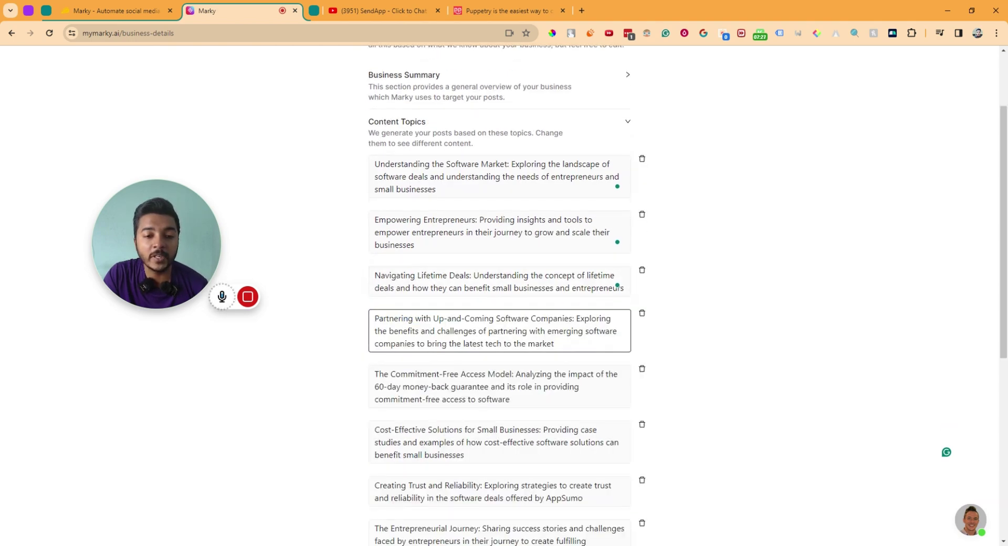
{"action": "scroll", "coordinate": [382, 317], "scroll_direction": "down", "scroll_amount": 2}
{"action": "scroll", "coordinate": [498, 226], "scroll_direction": "down", "scroll_amount": 5}
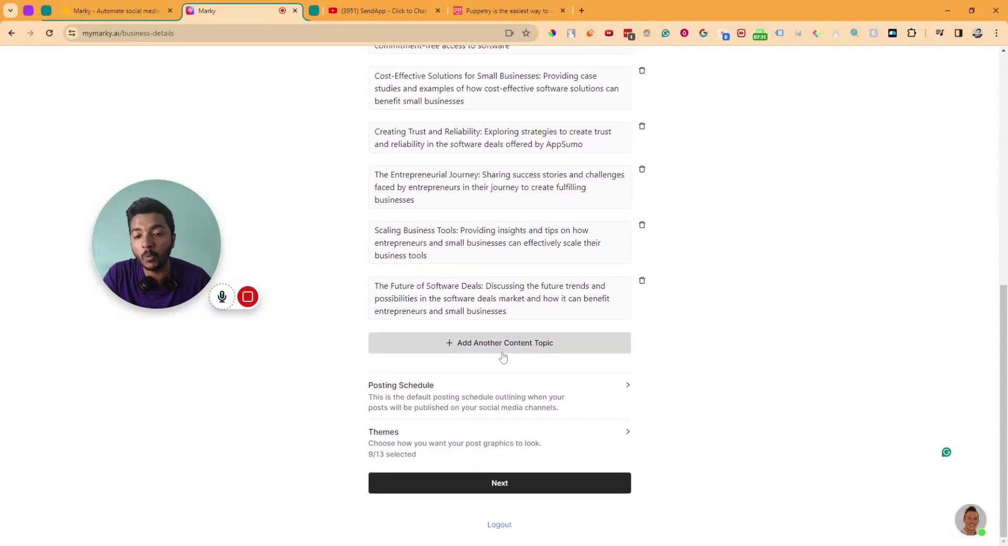
{"action": "left_click", "coordinate": [461, 348]}
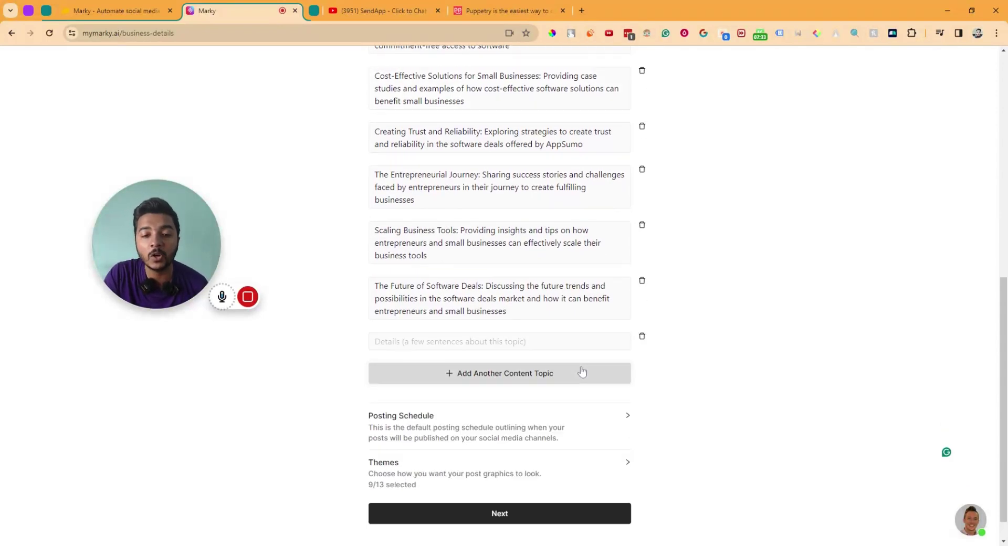
{"action": "left_click", "coordinate": [642, 337]}
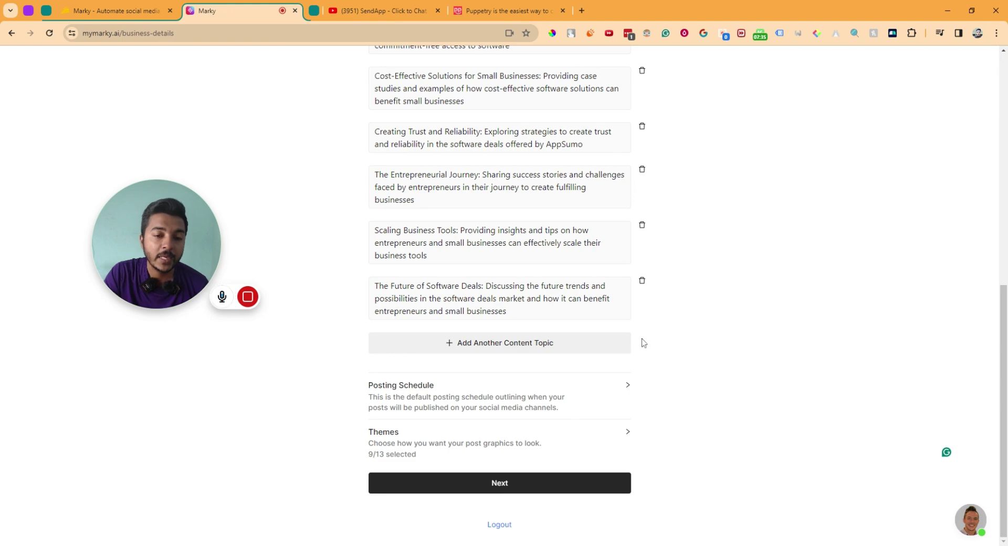
{"action": "left_click", "coordinate": [425, 391]}
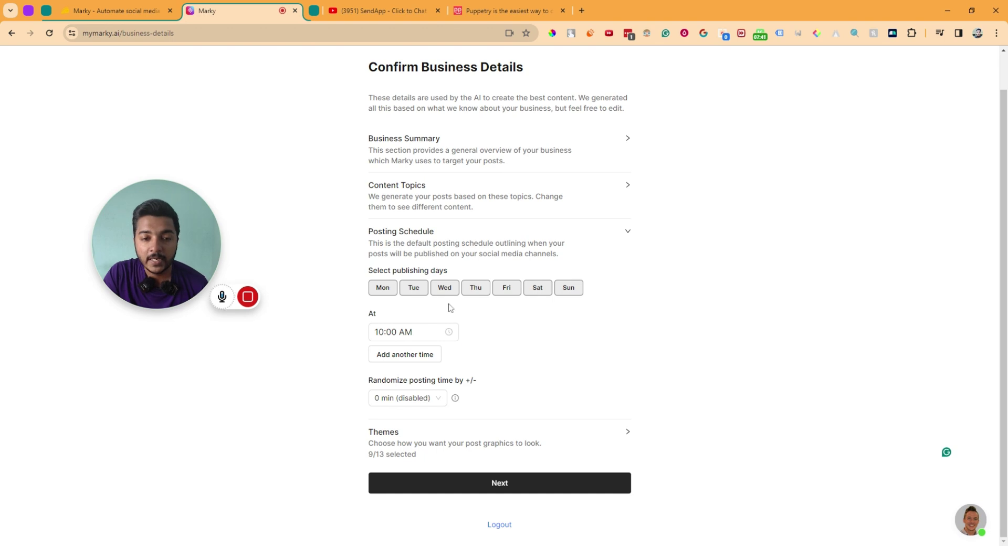
Step: Toggle Wednesday and Friday off and back on, keeping every-day publishing
{"action": "left_click", "coordinate": [507, 289]}
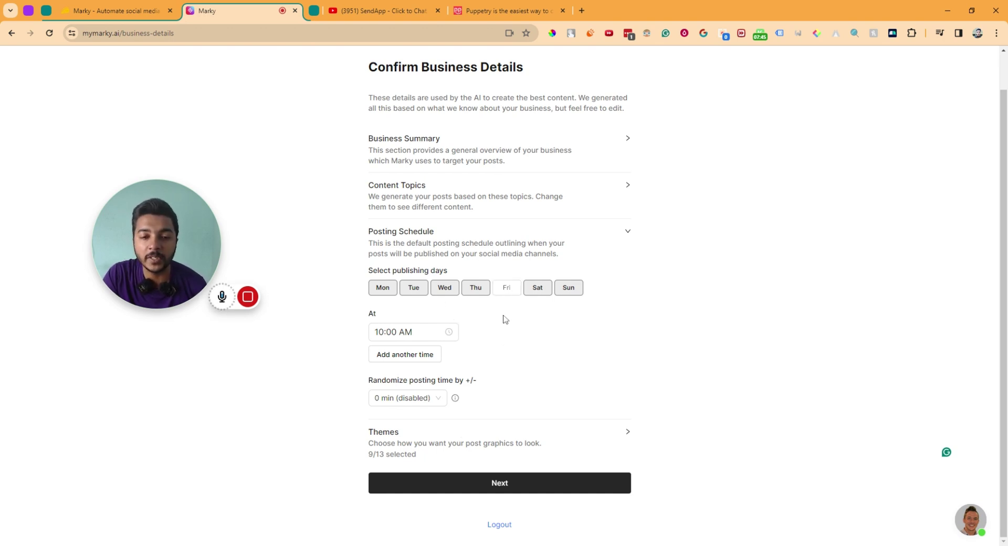
{"action": "left_click", "coordinate": [446, 290]}
{"action": "left_click", "coordinate": [444, 290]}
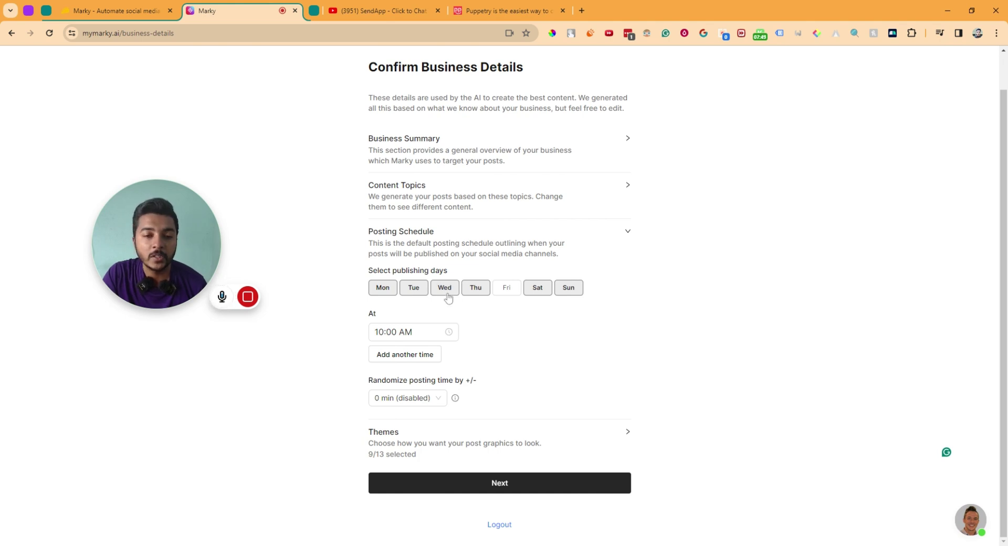
{"action": "left_click", "coordinate": [504, 290]}
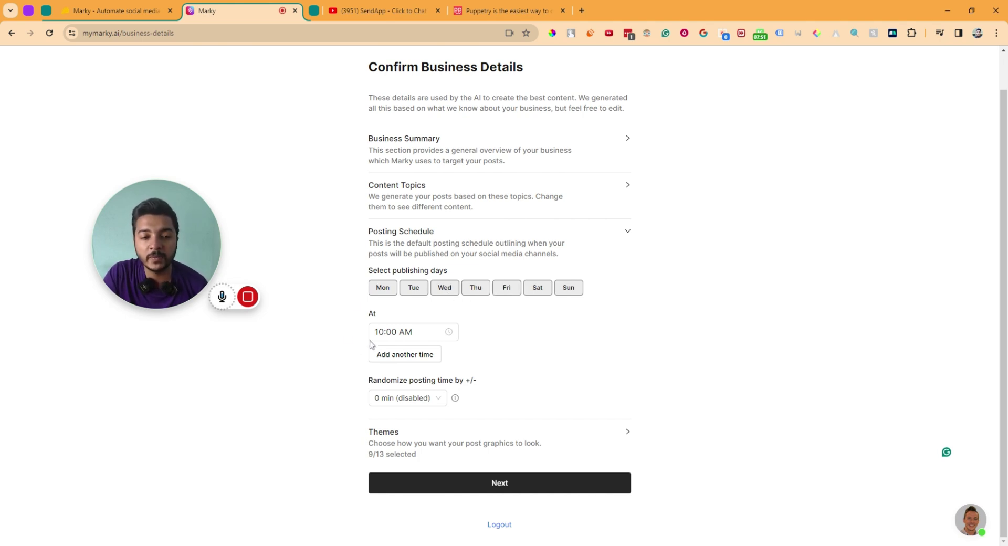
Step: Change the posting time to 10:02 AM and add a second 12:00 AM time
{"action": "left_click", "coordinate": [394, 331]}
{"action": "left_click", "coordinate": [398, 332]}
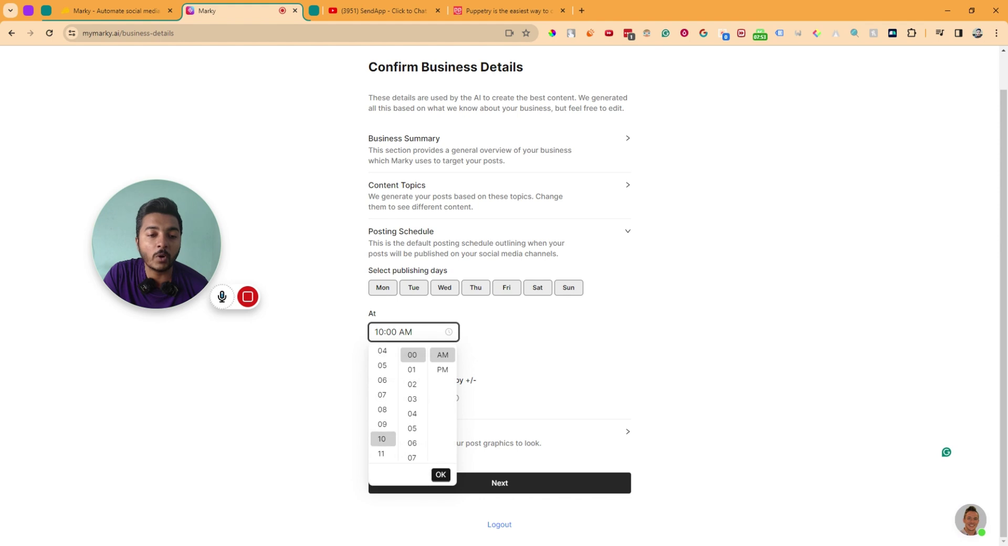
{"action": "left_click", "coordinate": [416, 387]}
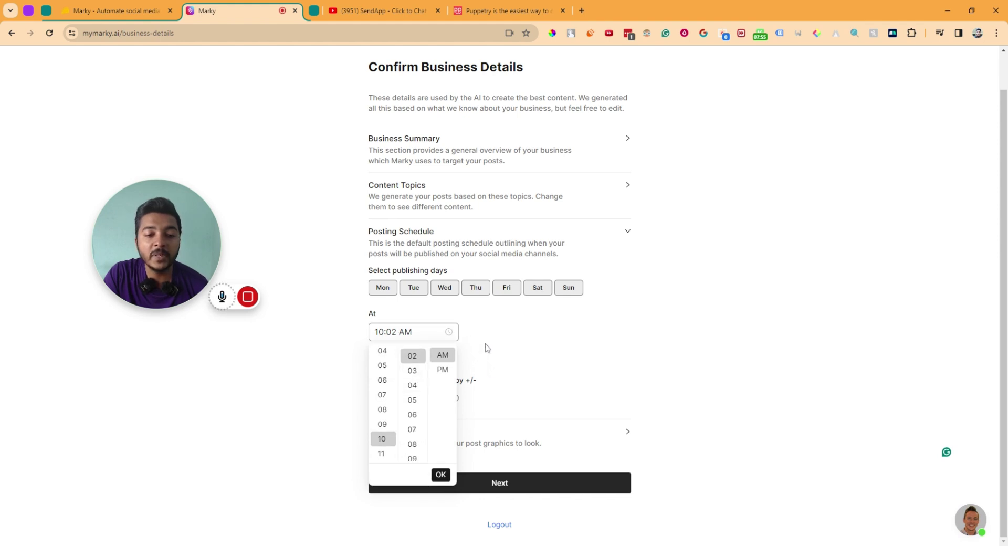
{"action": "left_click", "coordinate": [444, 472]}
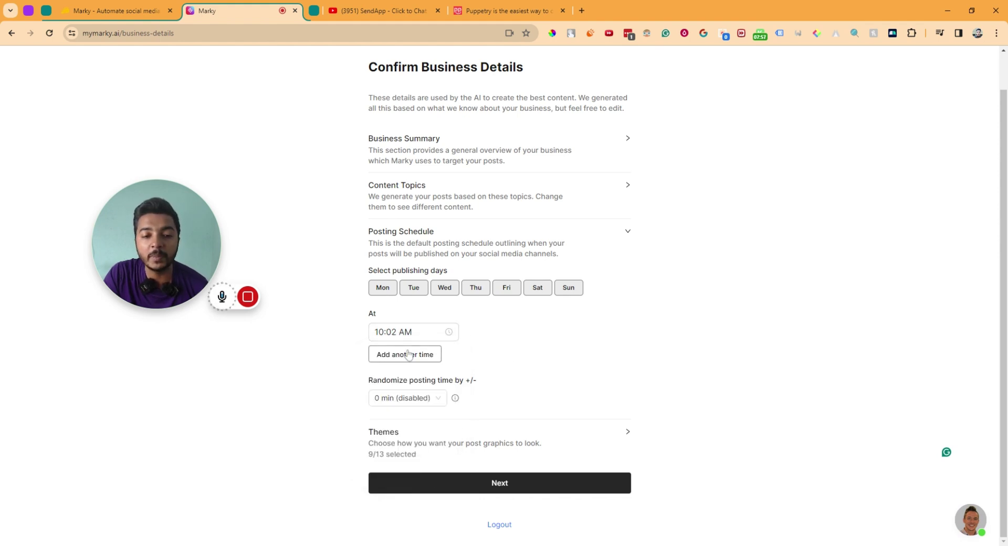
{"action": "left_click", "coordinate": [400, 355]}
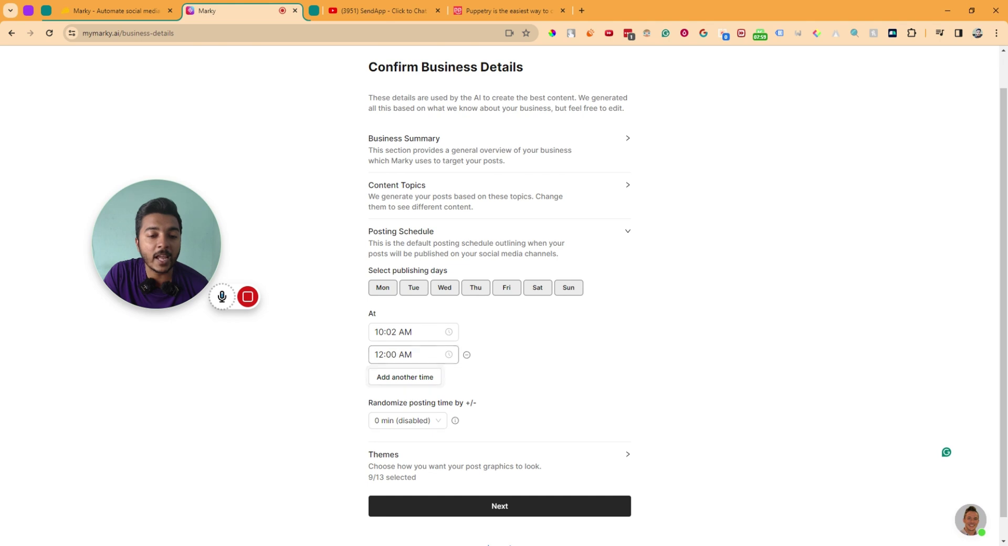
Step: Set posting time randomization to 10 minutes
{"action": "scroll", "coordinate": [501, 365], "scroll_direction": "down", "scroll_amount": 1}
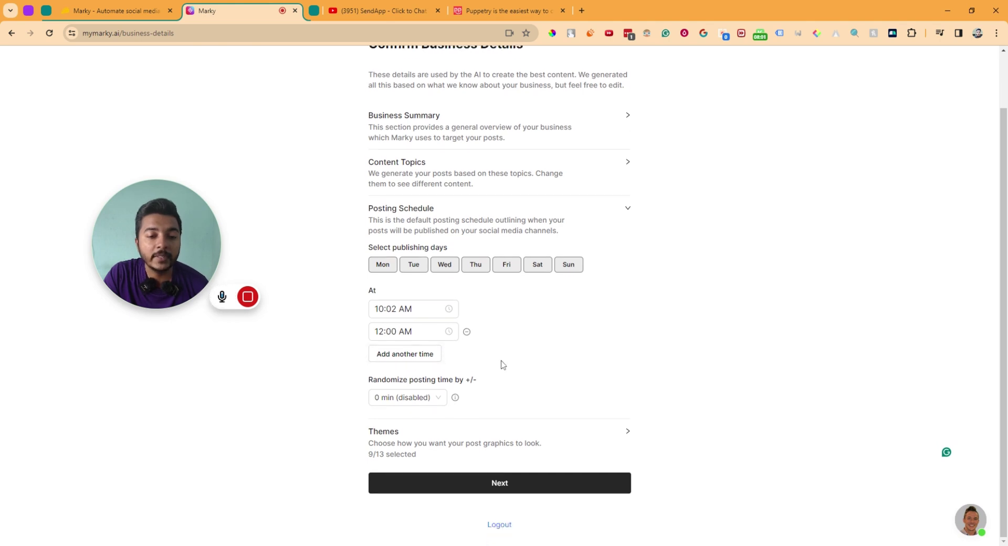
{"action": "left_click", "coordinate": [414, 402]}
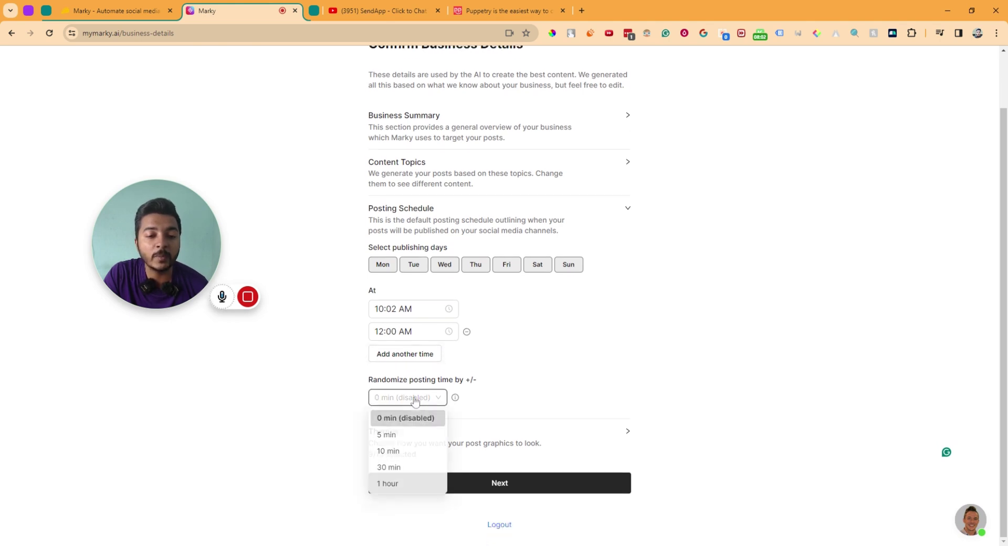
{"action": "left_click", "coordinate": [397, 455]}
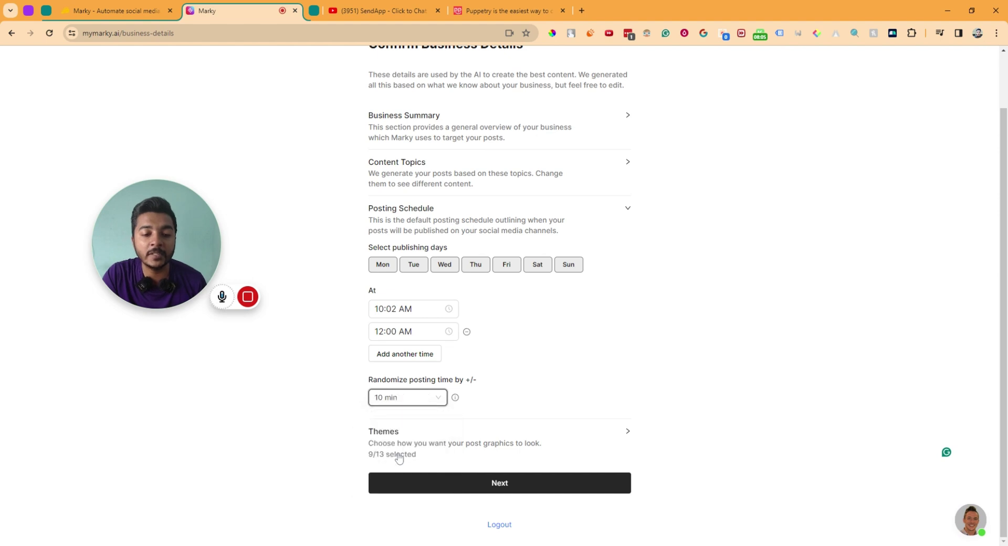
{"action": "left_click", "coordinate": [403, 401]}
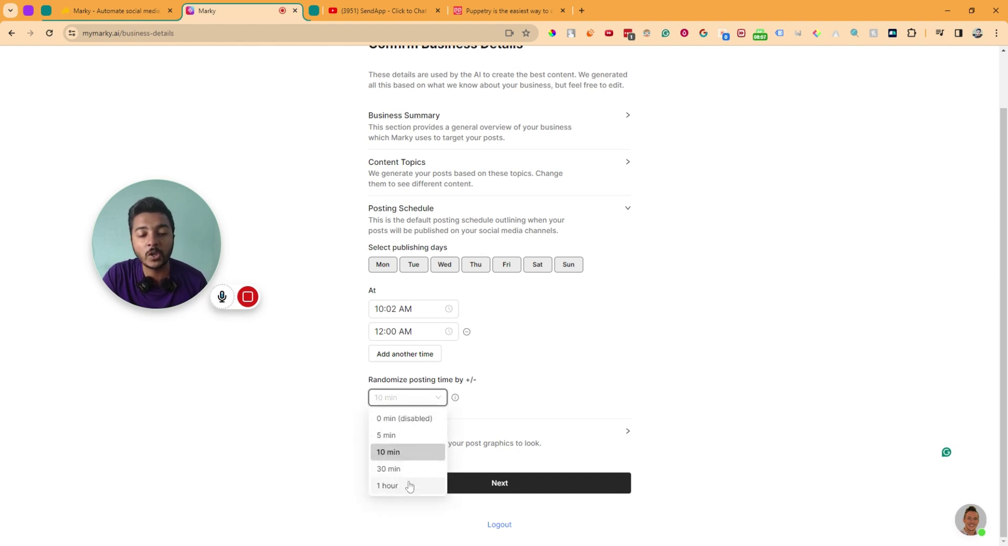
{"action": "left_click", "coordinate": [557, 380]}
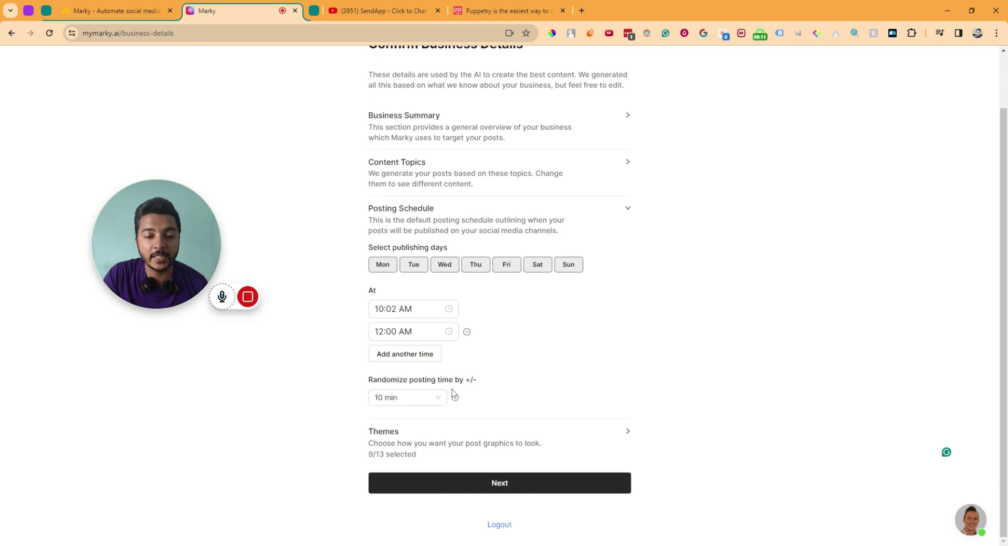
Step: Check the randomization help note and the 10:02 AM time options
{"action": "left_click", "coordinate": [386, 313]}
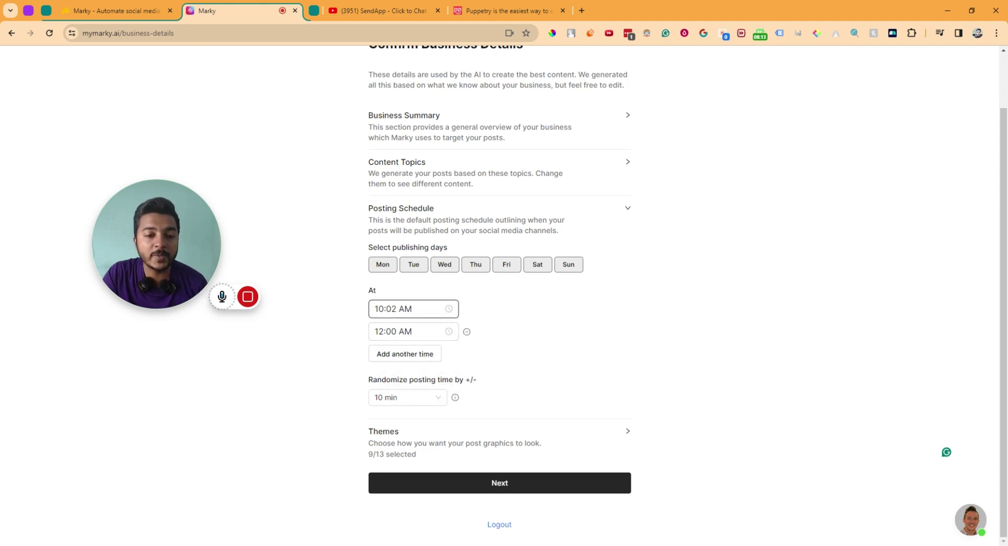
{"action": "left_click_drag", "start_coordinate": [373, 309], "coordinate": [413, 309]}
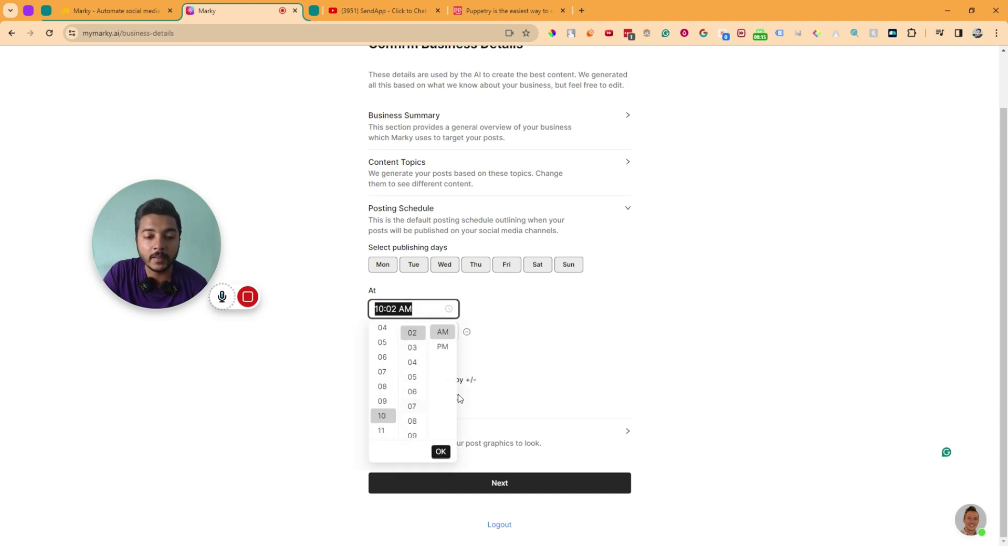
{"action": "left_click", "coordinate": [558, 362]}
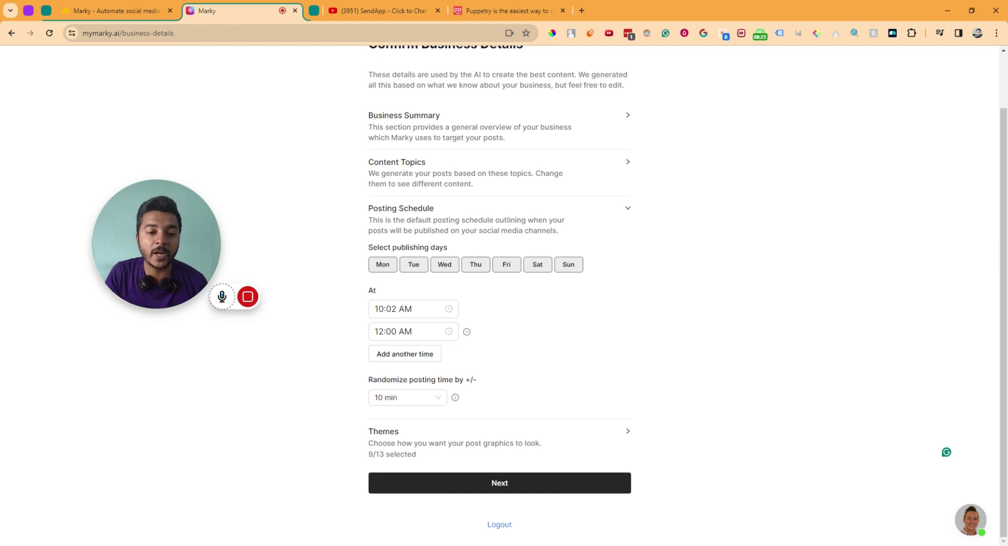
{"action": "left_click", "coordinate": [527, 439]}
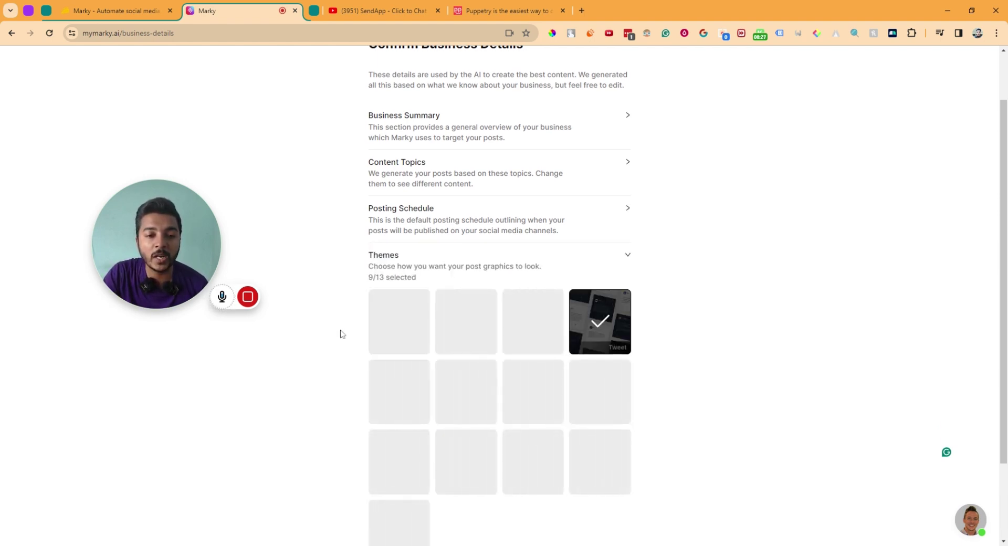
Step: Keep Carousels on, add the Minimalist and Fresh Pop themes, and save the business details
{"action": "scroll", "coordinate": [340, 333], "scroll_direction": "down", "scroll_amount": 2}
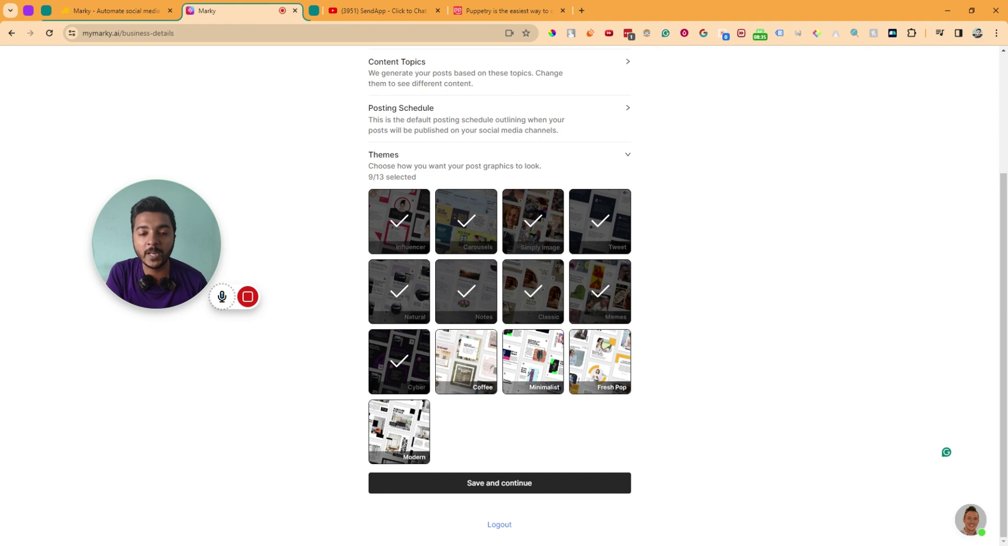
{"action": "left_click", "coordinate": [464, 231]}
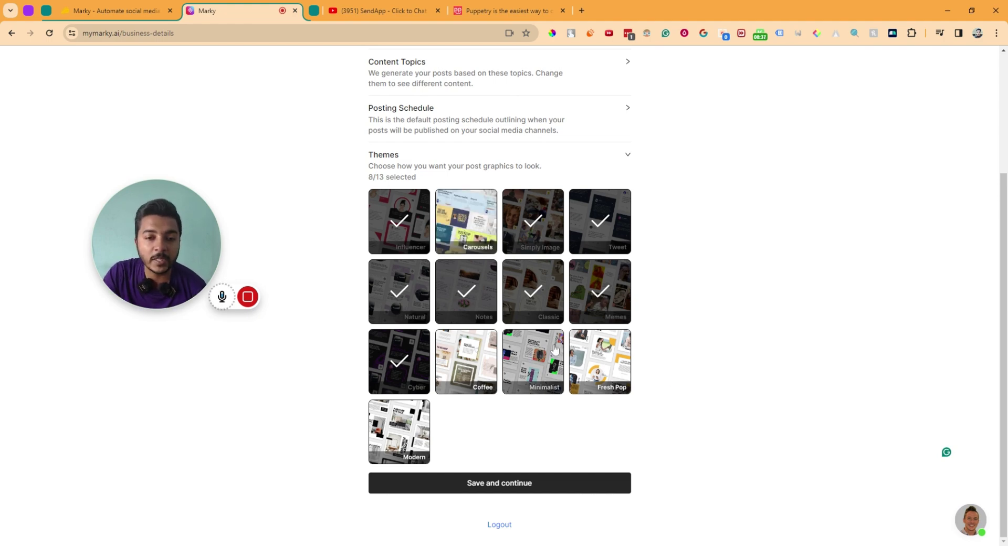
{"action": "left_click", "coordinate": [459, 225]}
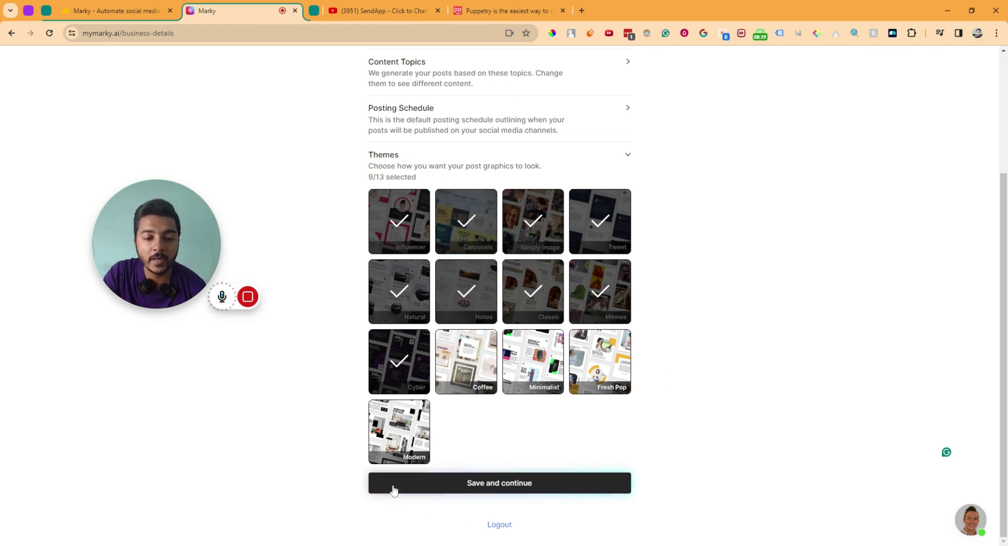
{"action": "left_click", "coordinate": [547, 368]}
{"action": "left_click", "coordinate": [614, 373]}
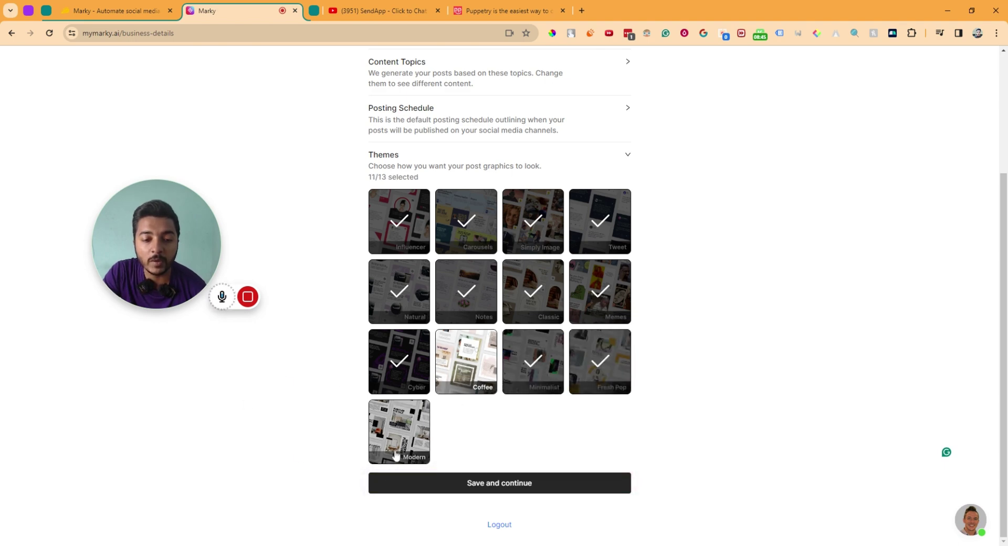
{"action": "left_click", "coordinate": [511, 482]}
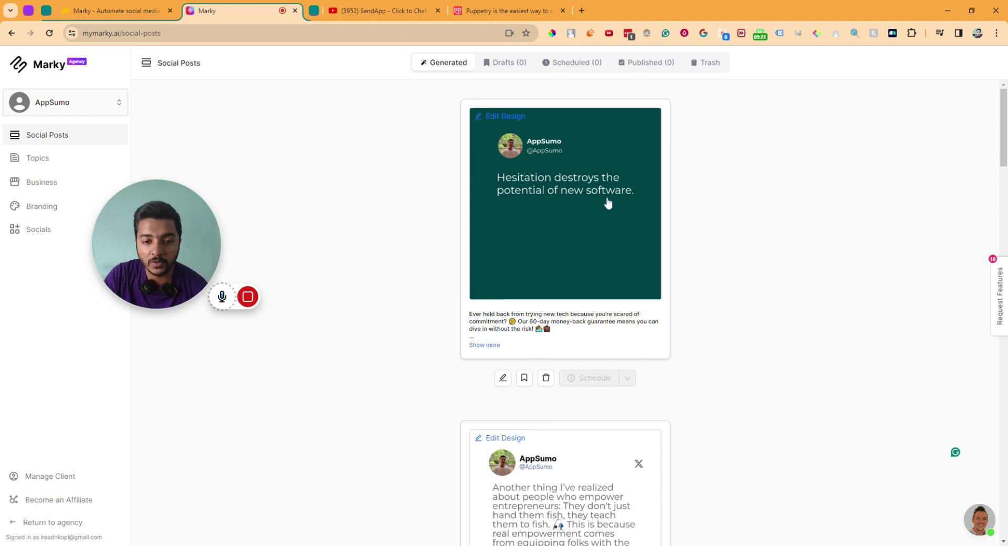
Step: Expand the first generated AppSumo post's full caption and open its design editor
{"action": "left_click", "coordinate": [484, 345]}
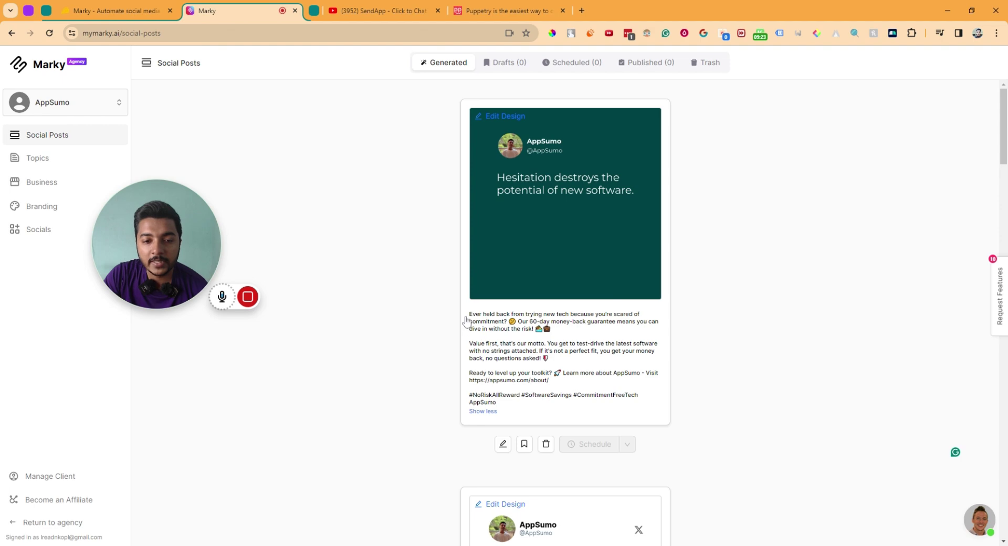
{"action": "left_click_drag", "start_coordinate": [466, 318], "coordinate": [573, 409]}
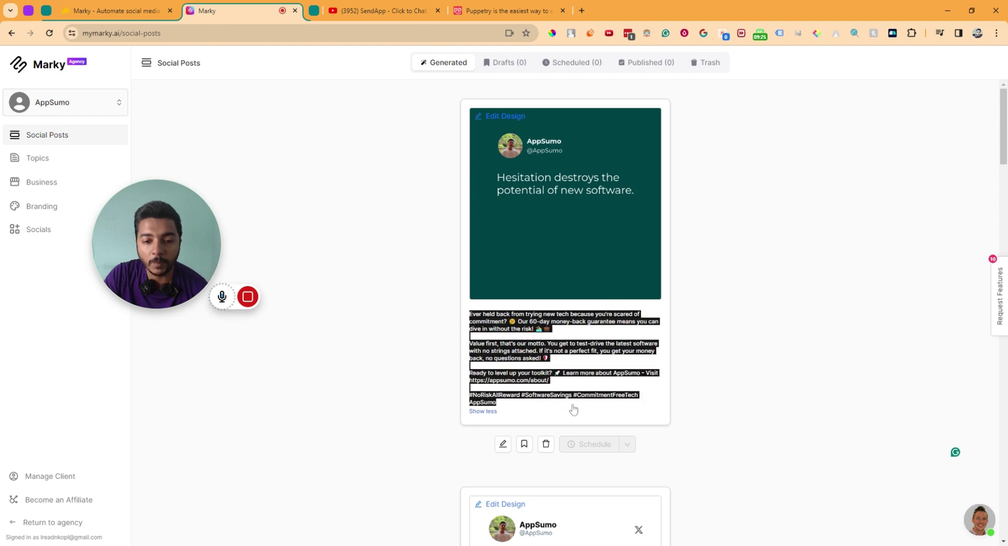
{"action": "left_click", "coordinate": [572, 408]}
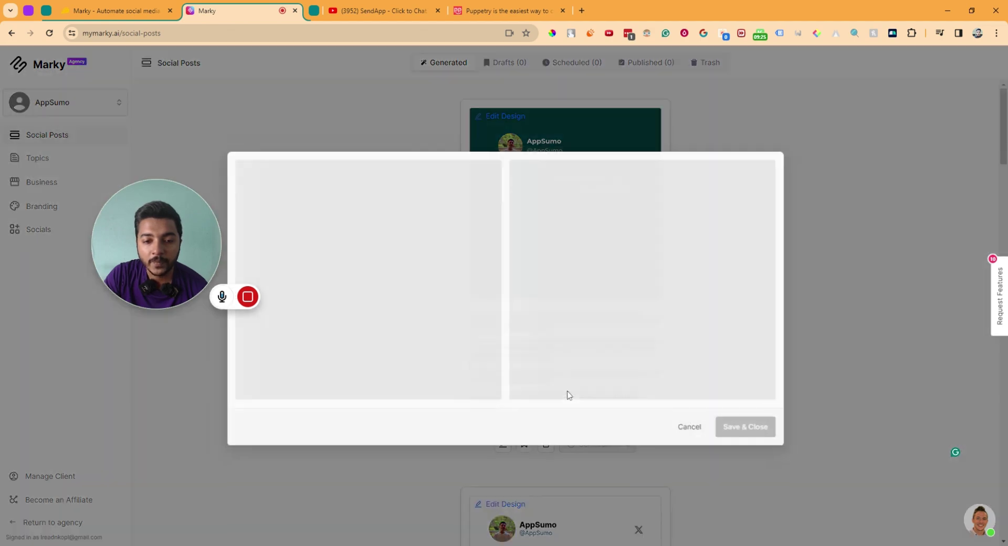
Step: Reopen the first post's design editor and select the headline text and caption
{"action": "left_click", "coordinate": [843, 351]}
{"action": "left_click", "coordinate": [659, 357]}
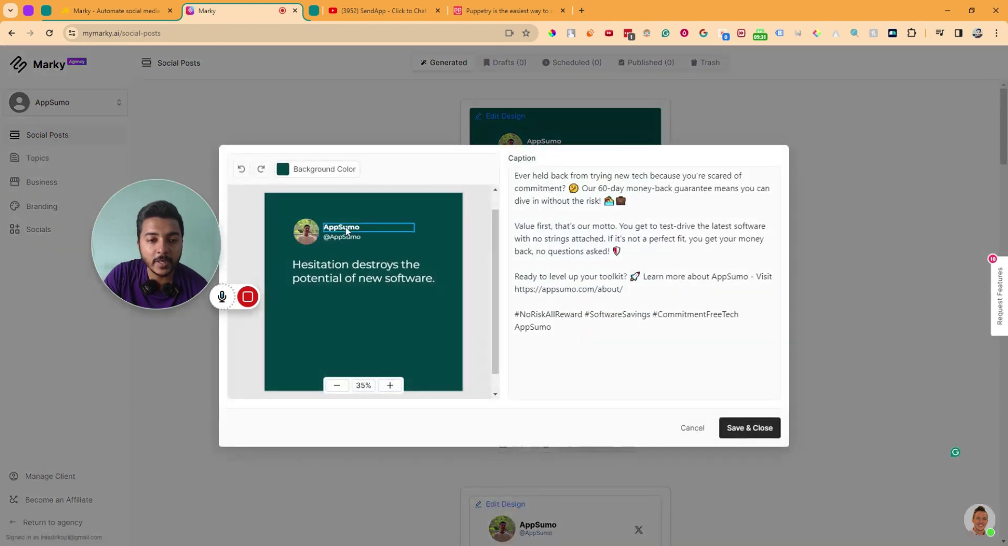
{"action": "left_click", "coordinate": [349, 264]}
{"action": "double_click", "coordinate": [349, 264]}
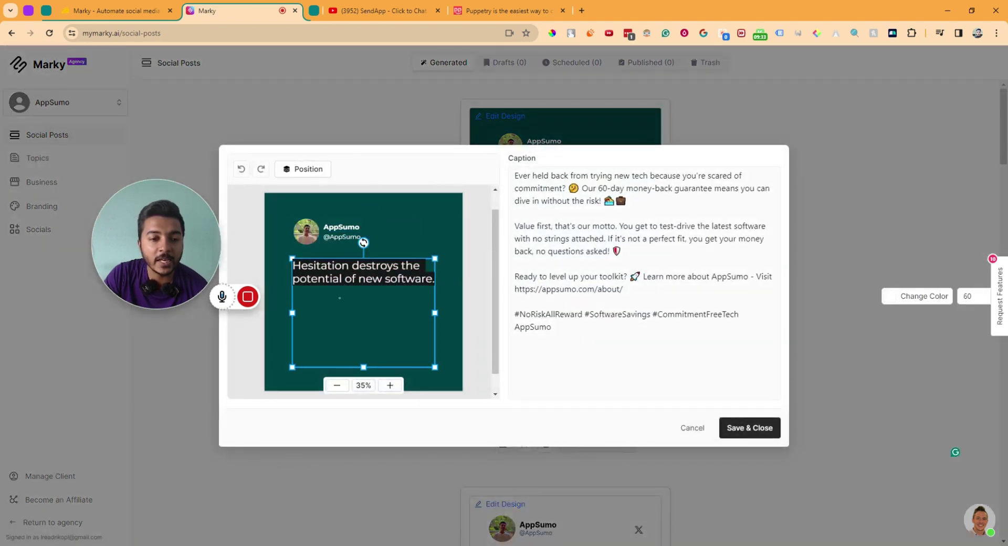
{"action": "left_click", "coordinate": [372, 278]}
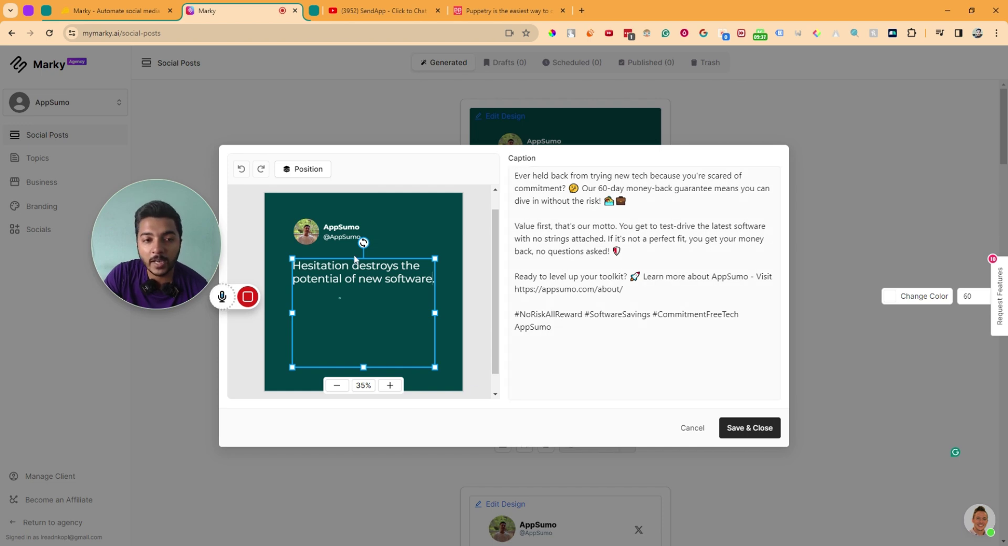
{"action": "left_click", "coordinate": [562, 251]}
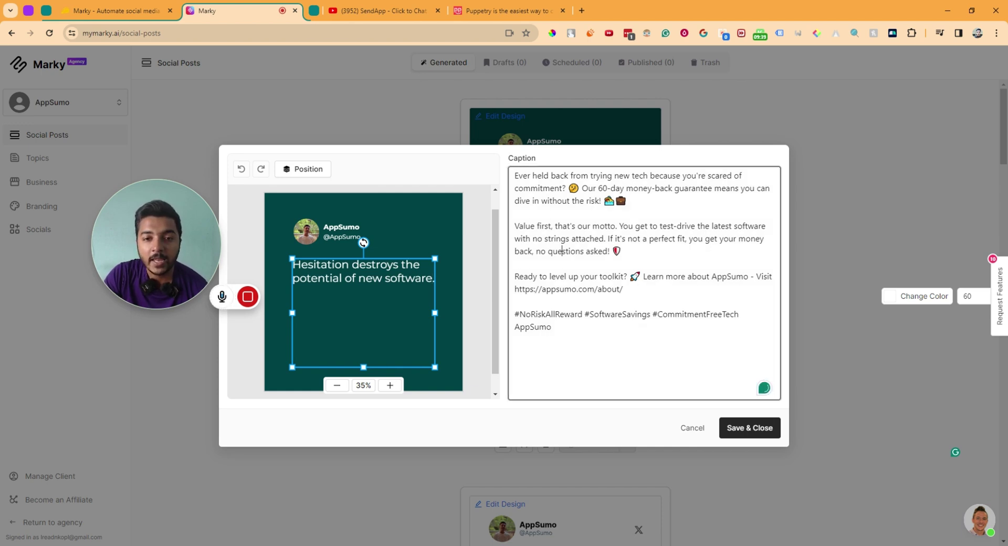
{"action": "key", "text": "ctrl+a"}
{"action": "key", "text": "Right"}
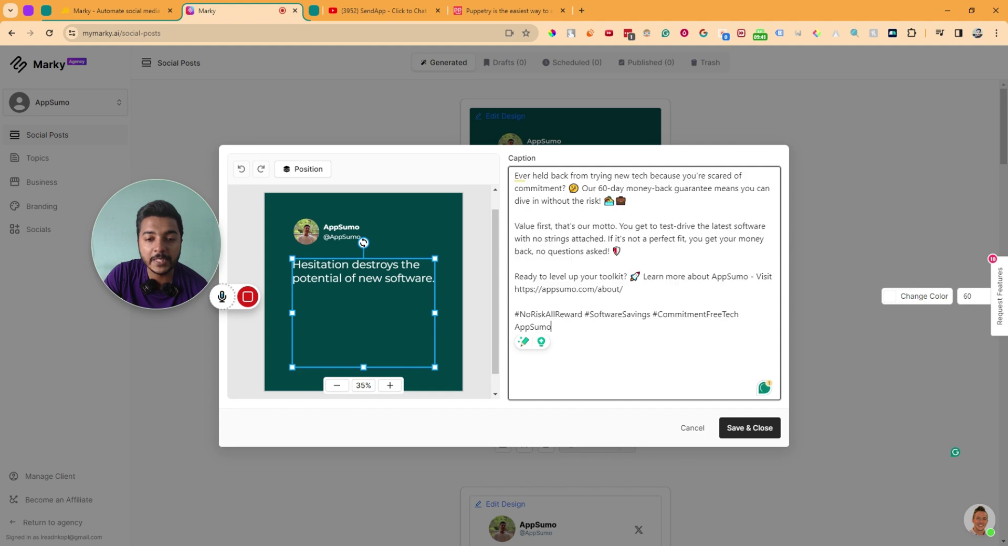
Step: Move the Hesitation headline up, down, then forward in the layer order
{"action": "left_click", "coordinate": [303, 169]}
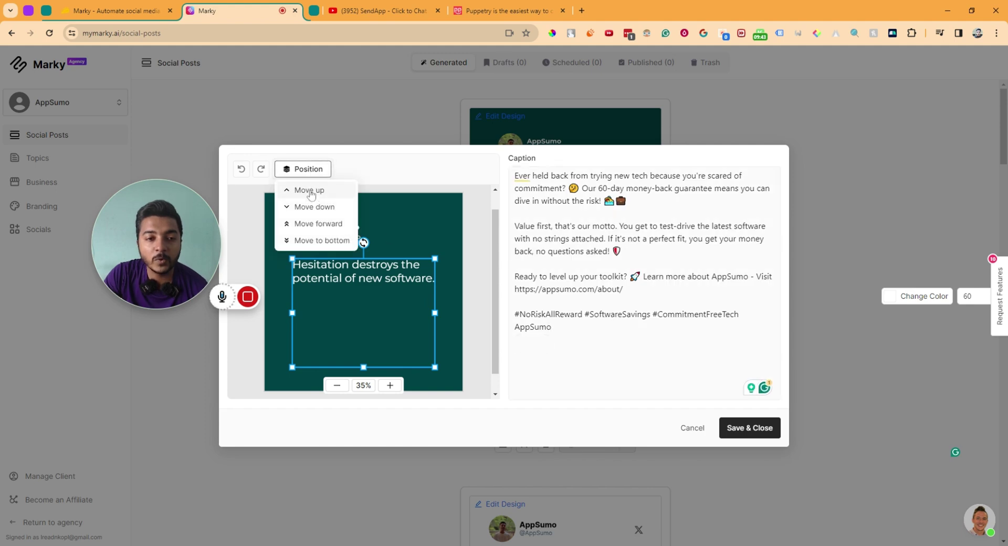
{"action": "left_click", "coordinate": [312, 194]}
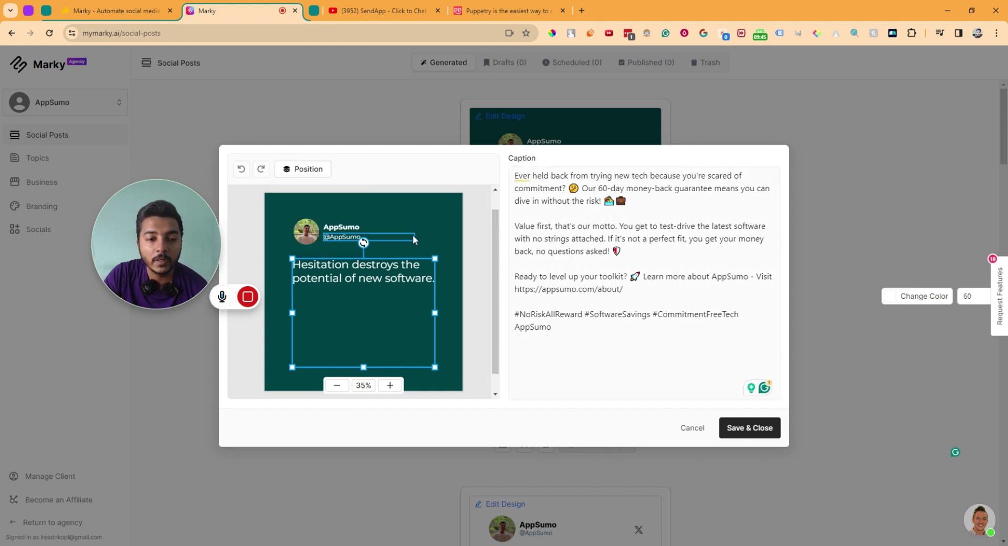
{"action": "left_click", "coordinate": [303, 169]}
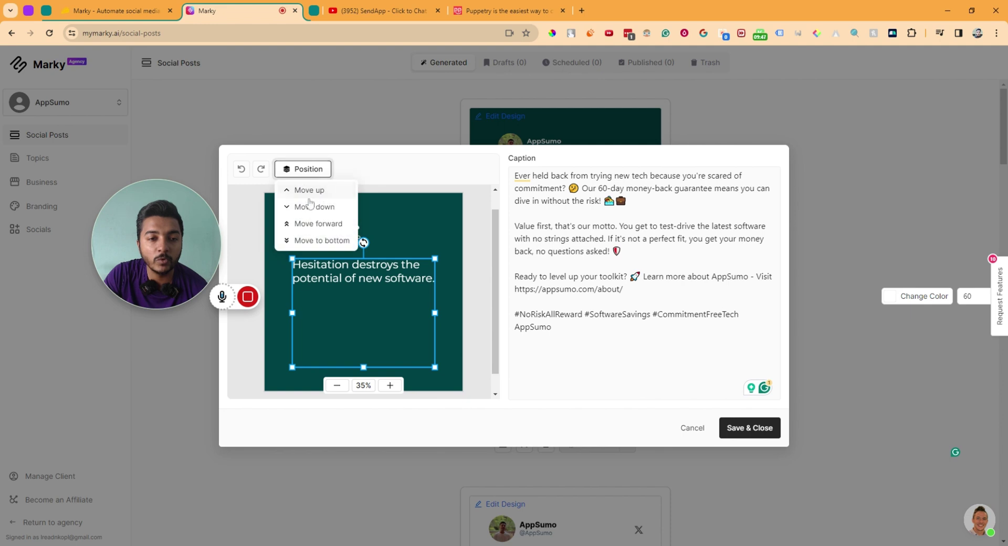
{"action": "left_click", "coordinate": [308, 193]}
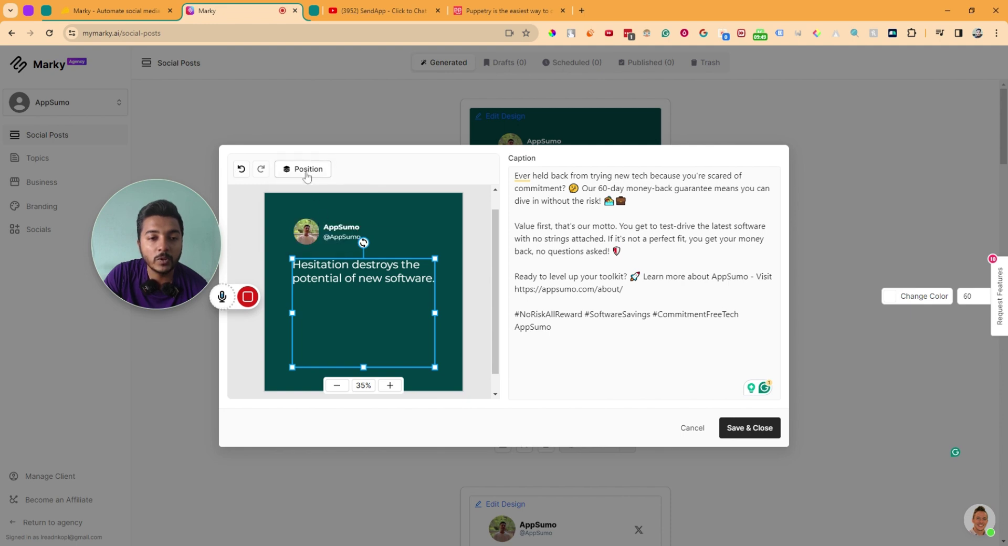
{"action": "left_click", "coordinate": [305, 169]}
{"action": "left_click", "coordinate": [312, 207]}
{"action": "left_click", "coordinate": [305, 170]}
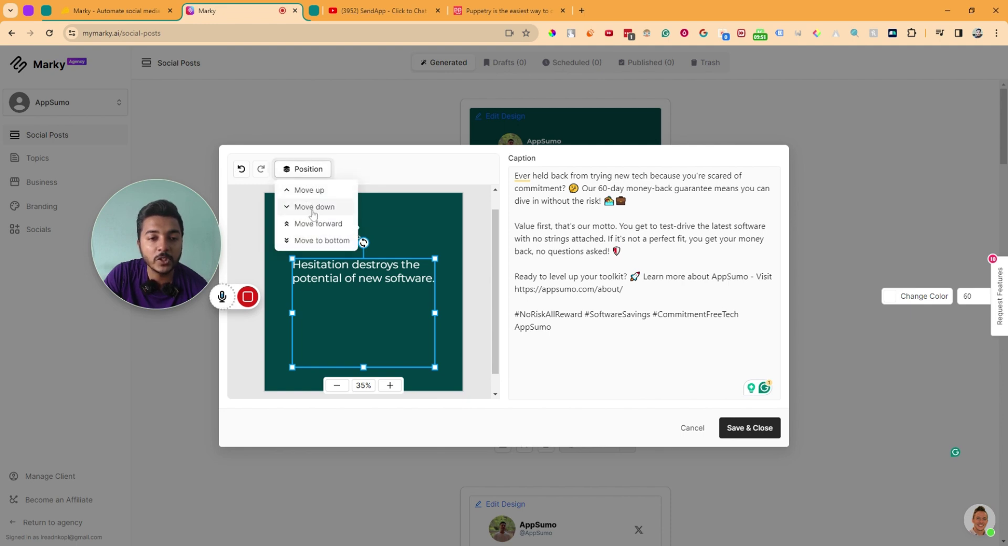
{"action": "left_click", "coordinate": [315, 224]}
Step: Select the AppSumo name, headline and avatar elements, then save the design and caption
{"action": "left_click", "coordinate": [341, 229]}
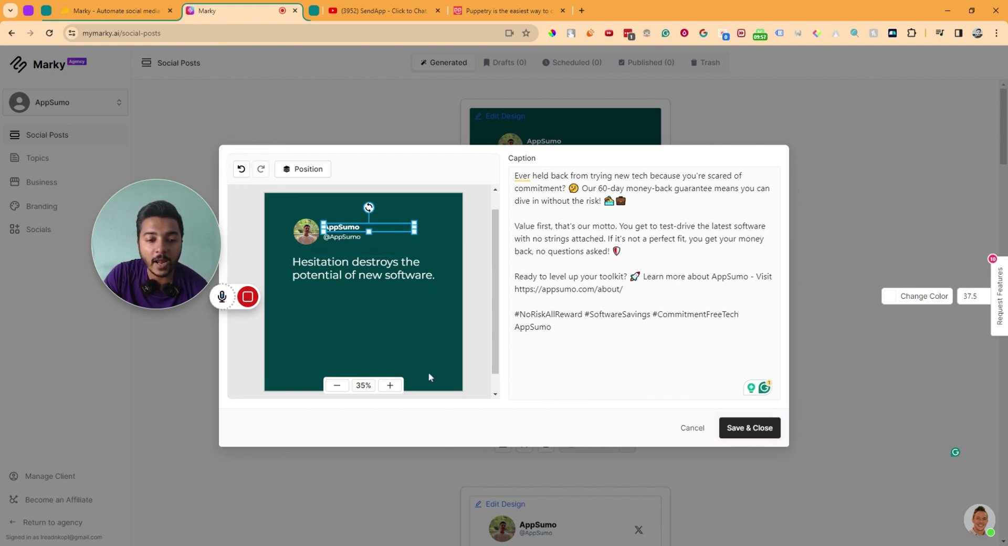
{"action": "left_click", "coordinate": [385, 317]}
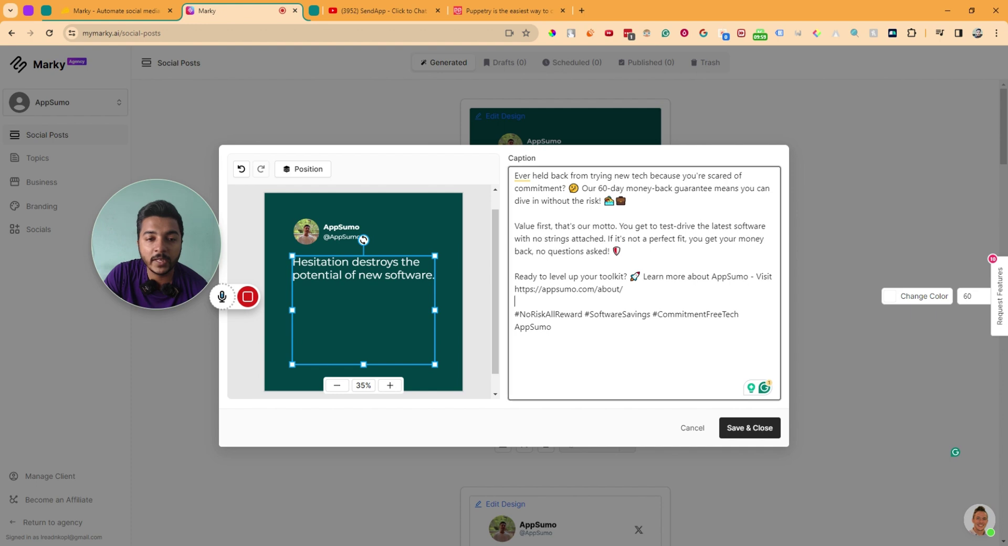
{"action": "left_click", "coordinate": [311, 236]}
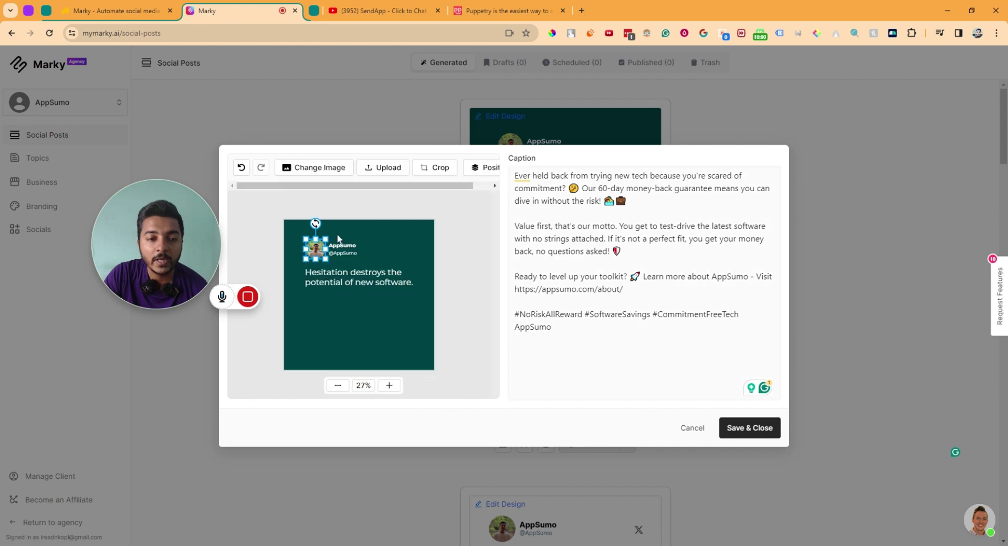
{"action": "left_click", "coordinate": [742, 429]}
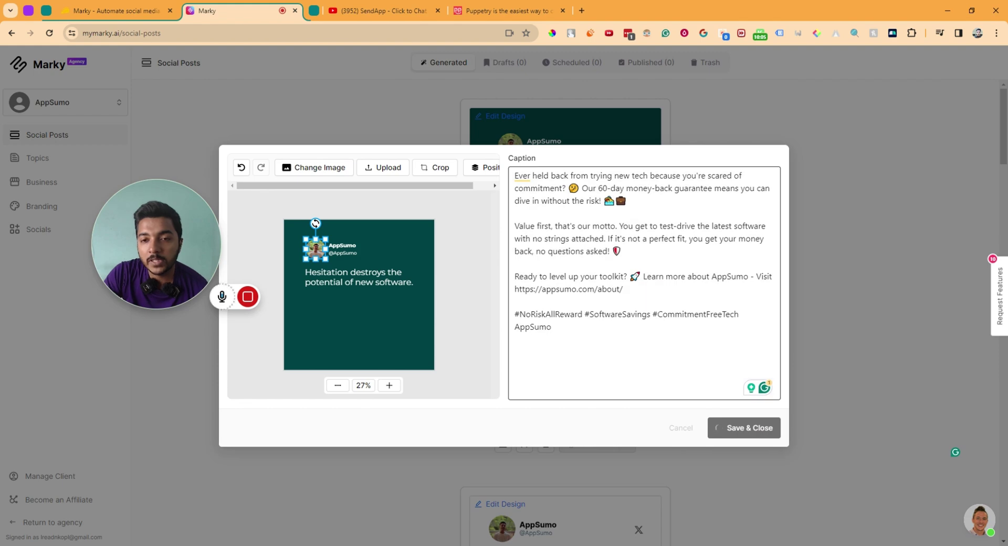
Step: Expand the full caption of the second post, beginning "Another thing I've realized"
{"action": "scroll", "coordinate": [525, 367], "scroll_direction": "down", "scroll_amount": 1}
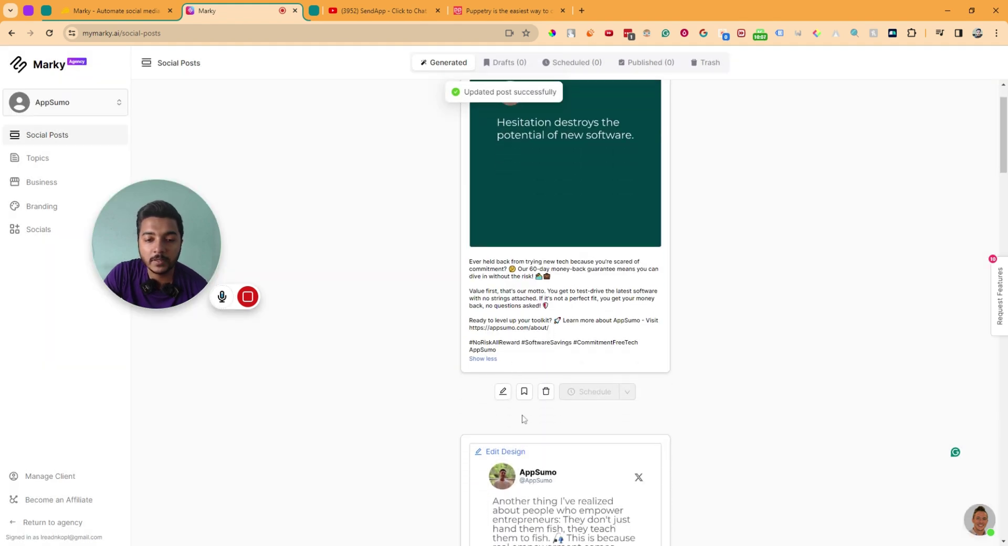
{"action": "scroll", "coordinate": [597, 323], "scroll_direction": "up", "scroll_amount": 1}
{"action": "scroll", "coordinate": [597, 323], "scroll_direction": "down", "scroll_amount": 2}
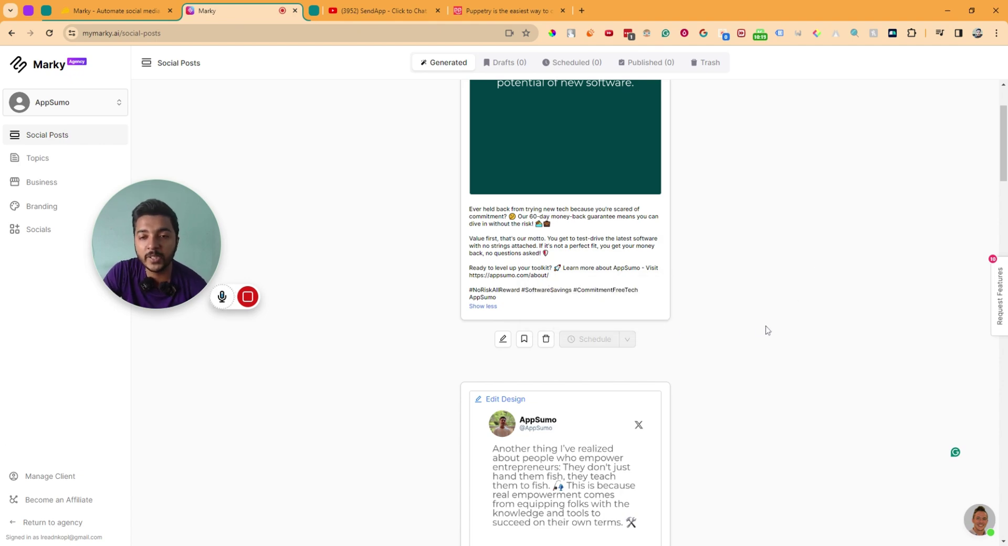
{"action": "scroll", "coordinate": [768, 330], "scroll_direction": "up", "scroll_amount": 2}
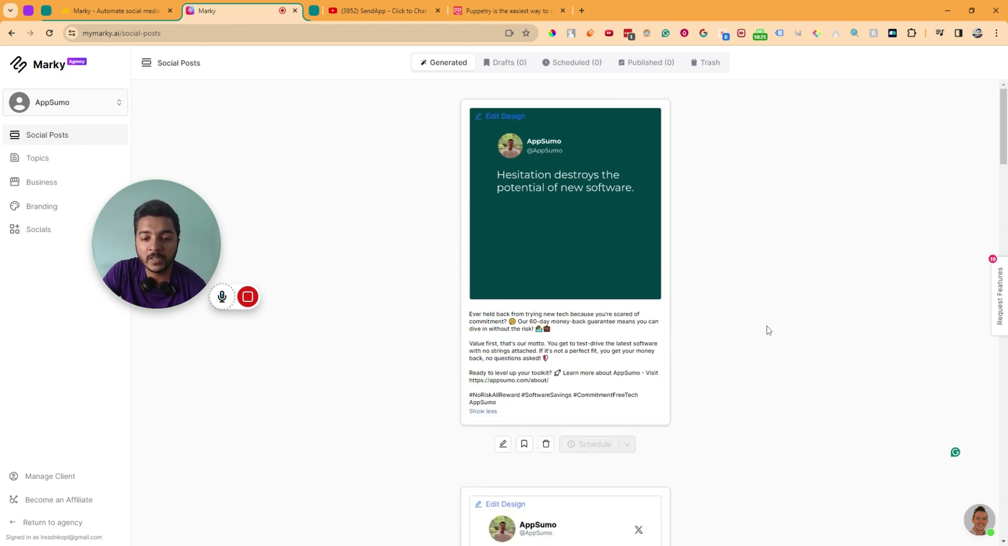
{"action": "scroll", "coordinate": [768, 330], "scroll_direction": "down", "scroll_amount": 5}
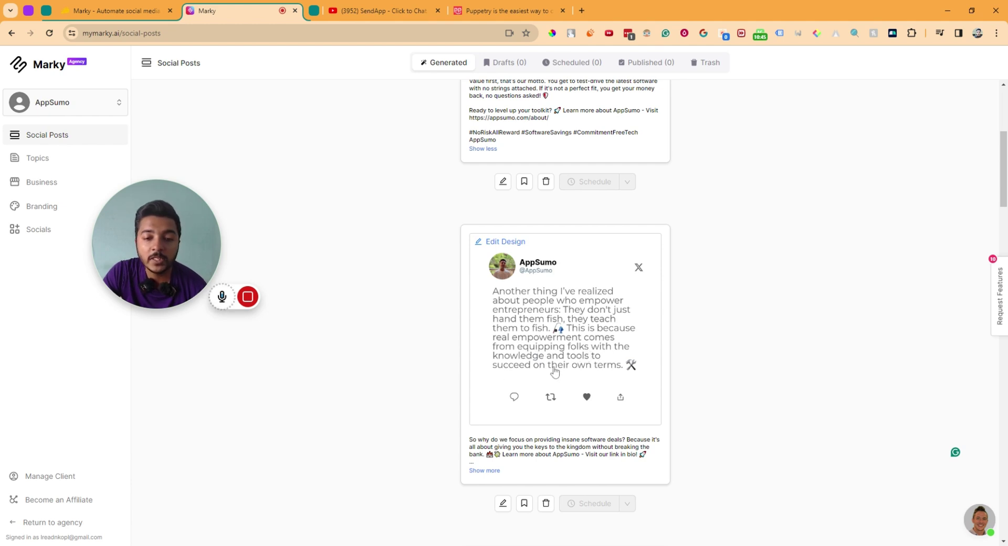
{"action": "left_click", "coordinate": [480, 472]}
Step: Scroll down the feed to the 60-Day Guarantee post
{"action": "scroll", "coordinate": [527, 318], "scroll_direction": "down", "scroll_amount": 2}
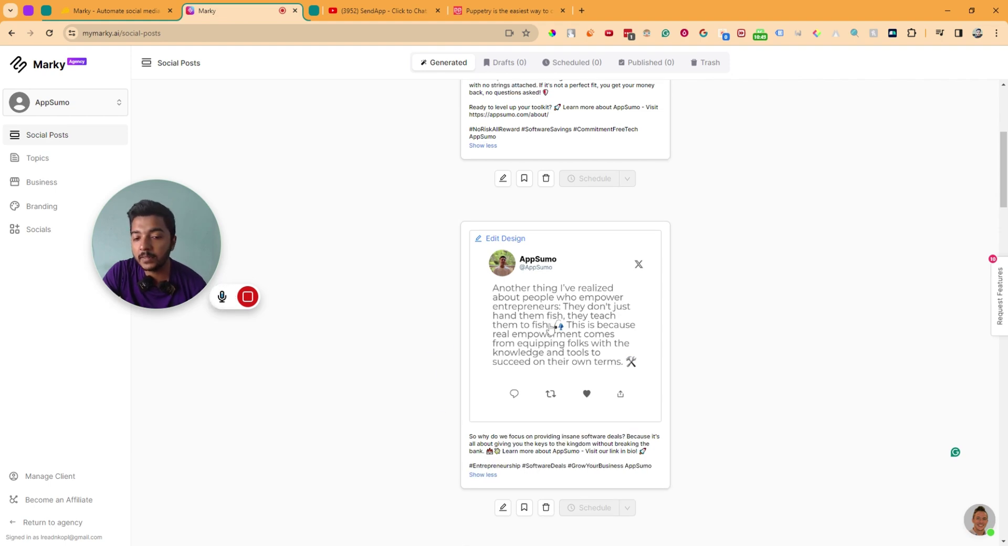
{"action": "scroll", "coordinate": [544, 335], "scroll_direction": "up", "scroll_amount": 3}
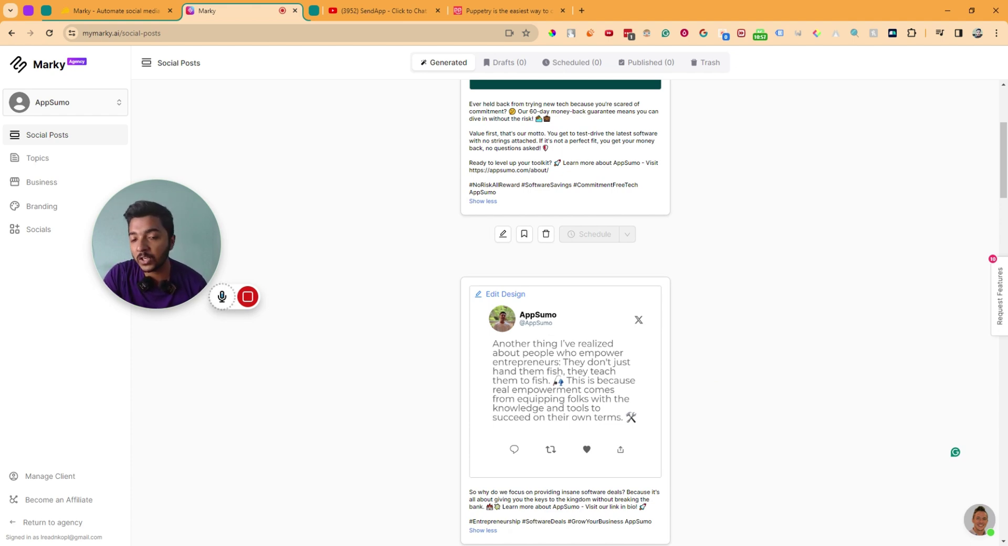
{"action": "scroll", "coordinate": [675, 373], "scroll_direction": "down", "scroll_amount": 1}
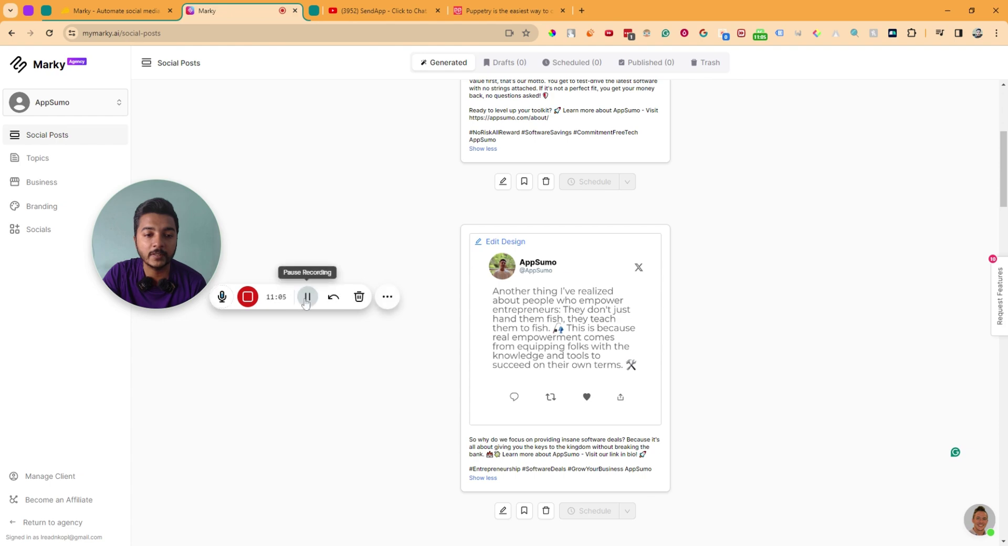
{"action": "scroll", "coordinate": [689, 398], "scroll_direction": "down", "scroll_amount": 7}
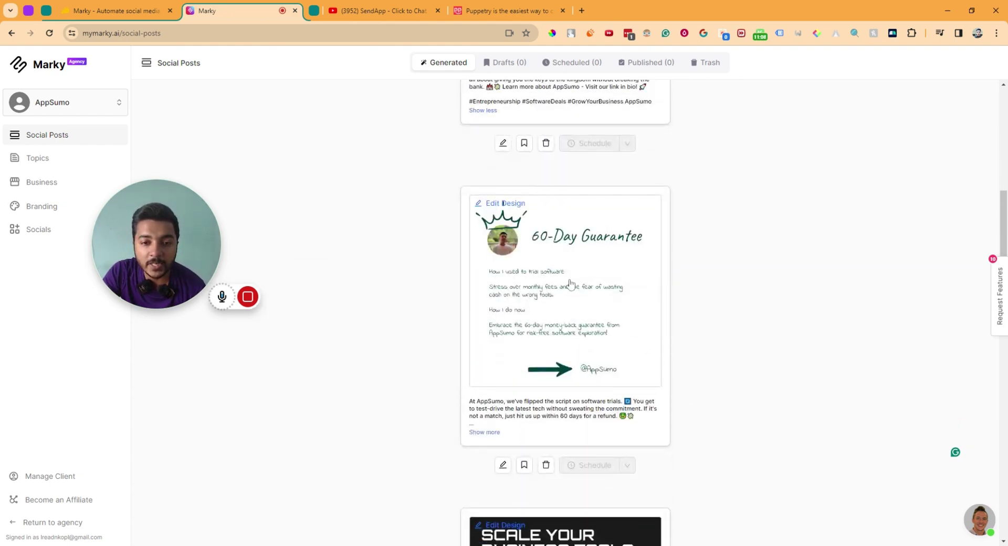
{"action": "left_click", "coordinate": [566, 315]}
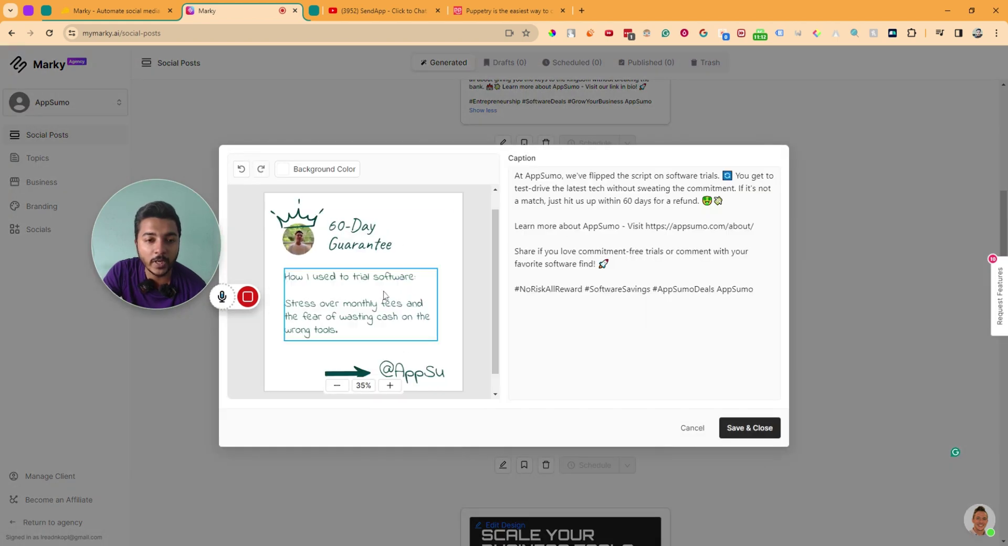
{"action": "left_click", "coordinate": [385, 296]}
{"action": "left_click", "coordinate": [355, 241]}
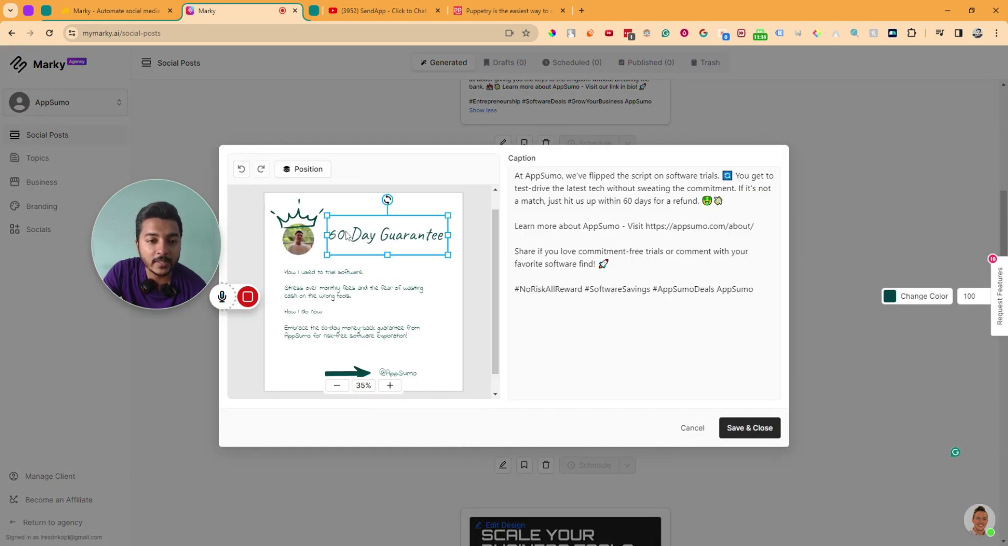
{"action": "left_click", "coordinate": [297, 226]}
{"action": "left_click", "coordinate": [344, 304]}
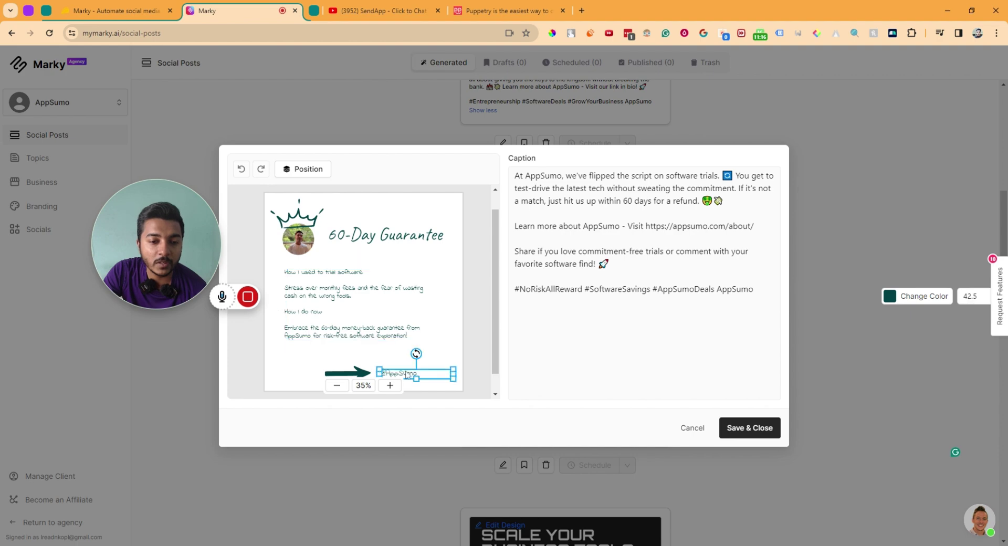
{"action": "left_click", "coordinate": [751, 427]}
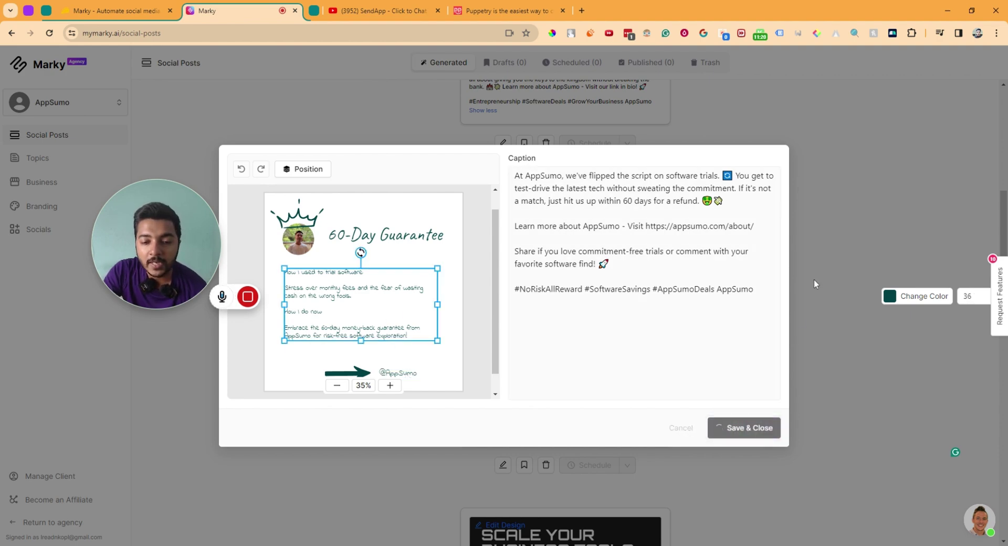
Step: Expand the full captions of the meme post and the Trust in Software Deals post
{"action": "scroll", "coordinate": [787, 275], "scroll_direction": "down", "scroll_amount": 5}
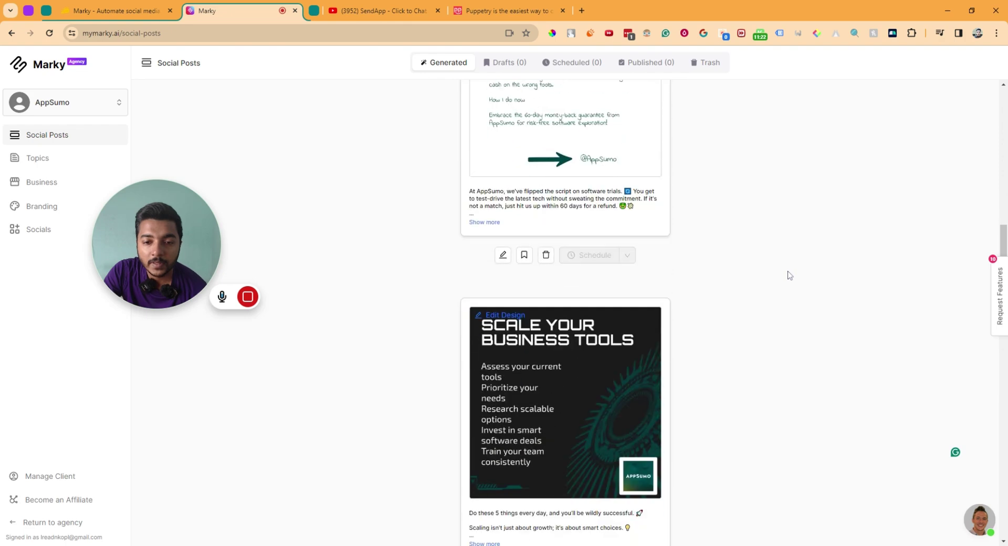
{"action": "scroll", "coordinate": [590, 284], "scroll_direction": "down", "scroll_amount": 5}
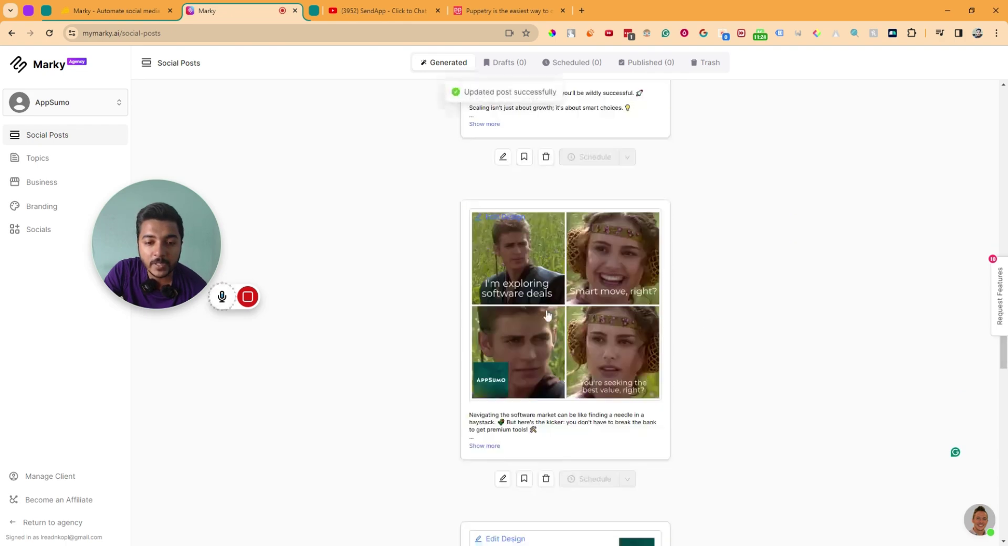
{"action": "left_click", "coordinate": [485, 446]}
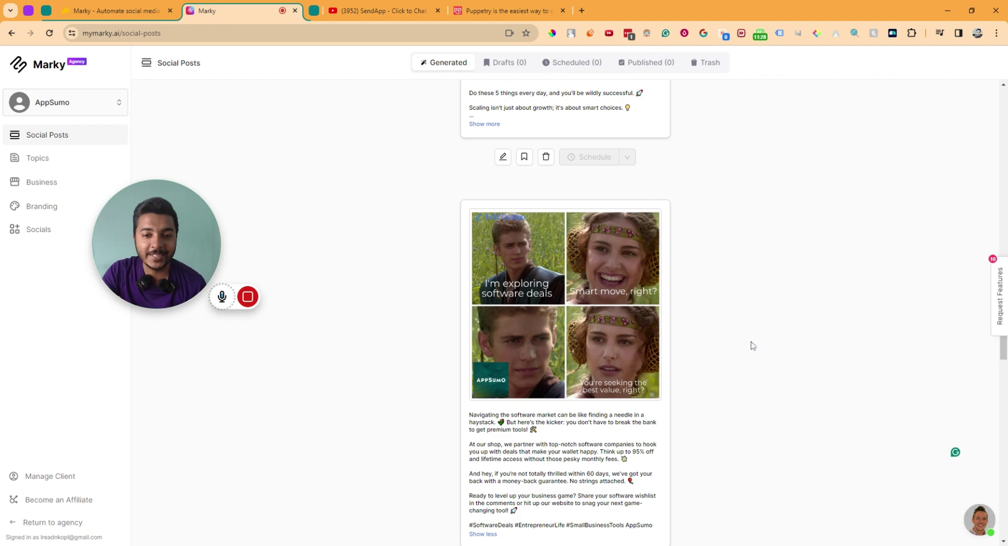
{"action": "scroll", "coordinate": [735, 340], "scroll_direction": "down", "scroll_amount": 7}
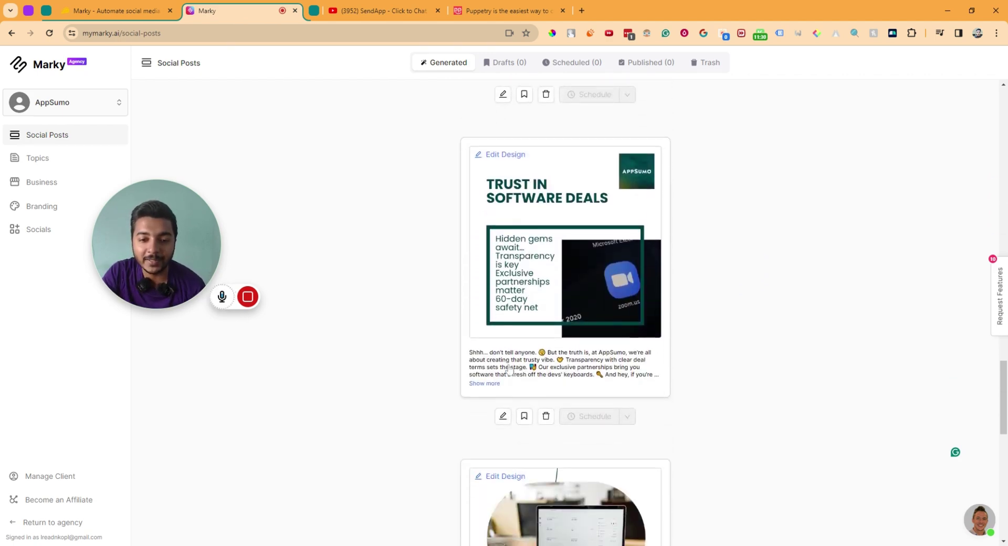
{"action": "left_click", "coordinate": [484, 383]}
Step: Expand the Secrets to Success post's full caption, closing its editor without saving
{"action": "scroll", "coordinate": [557, 252], "scroll_direction": "down", "scroll_amount": 3}
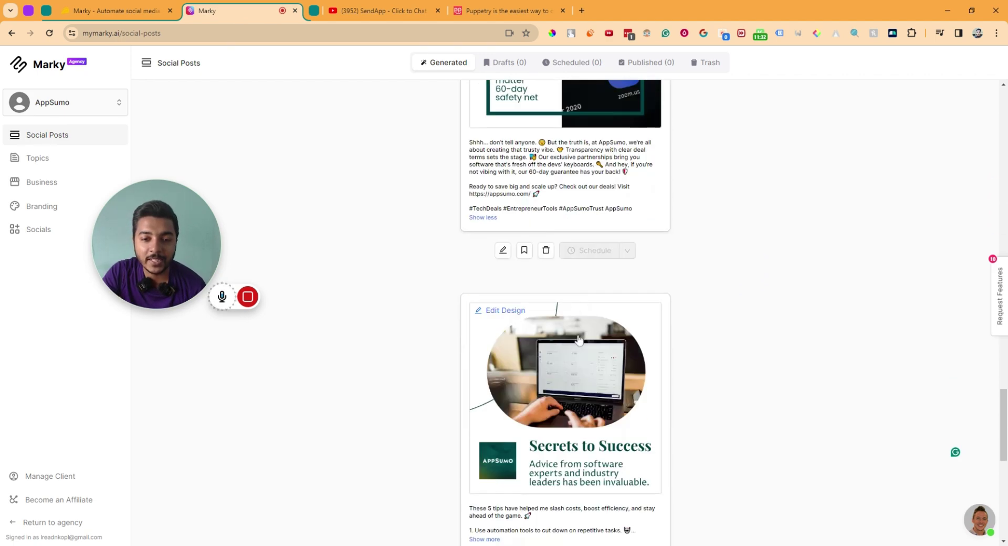
{"action": "scroll", "coordinate": [578, 340], "scroll_direction": "down", "scroll_amount": 2}
{"action": "left_click", "coordinate": [494, 439]}
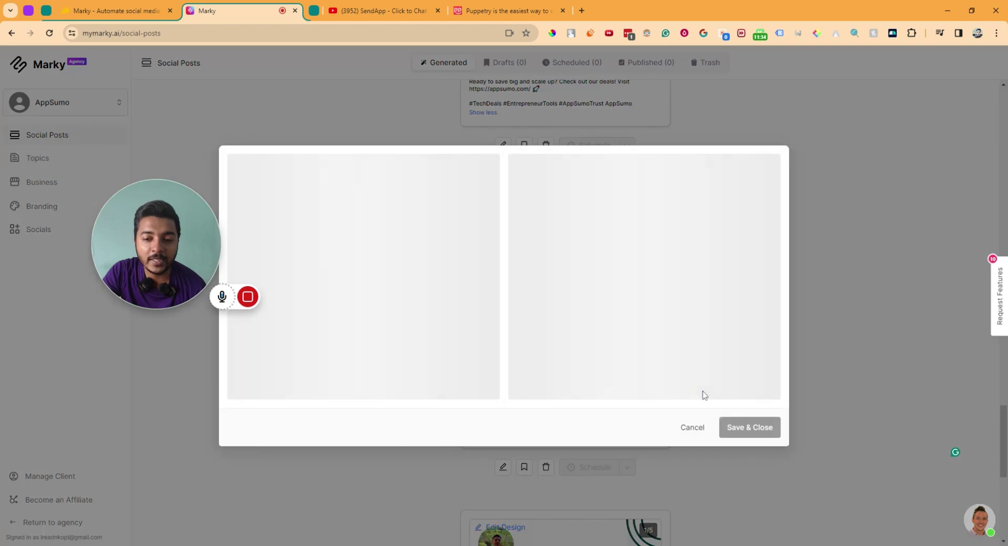
{"action": "left_click", "coordinate": [690, 427]}
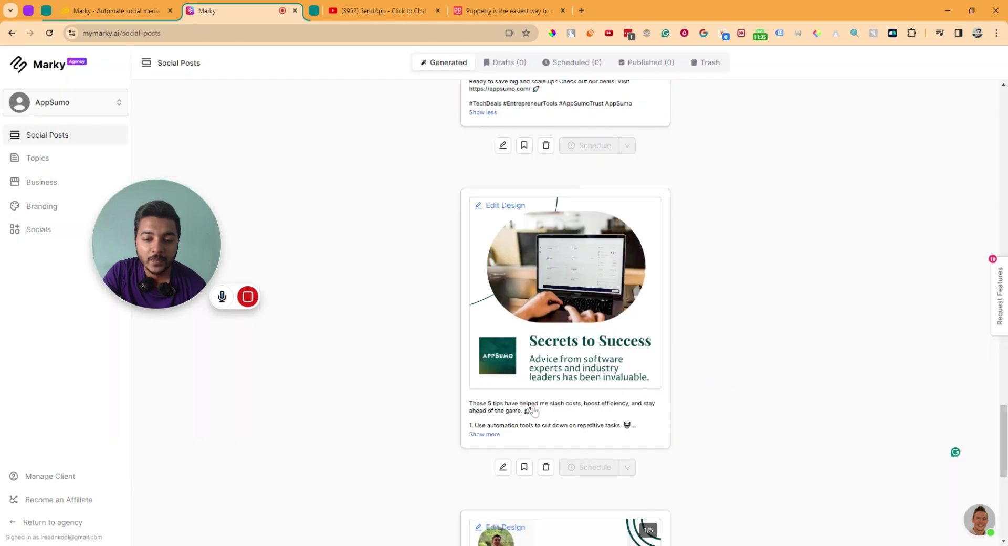
{"action": "left_click", "coordinate": [475, 434]}
{"action": "left_click", "coordinate": [407, 475]}
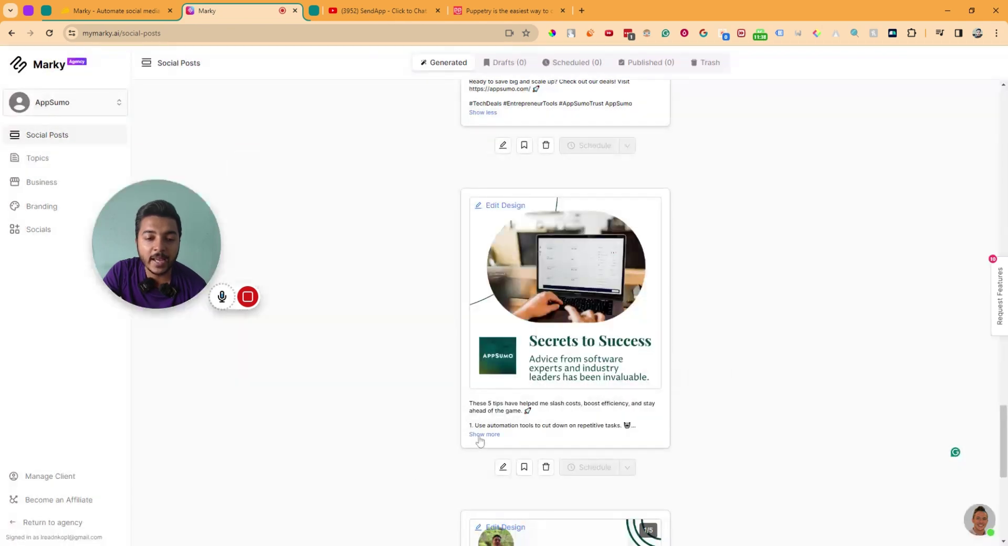
{"action": "left_click", "coordinate": [478, 436]}
Step: Expand the Software Savings carousel post's full caption
{"action": "scroll", "coordinate": [405, 414], "scroll_direction": "down", "scroll_amount": 3}
{"action": "scroll", "coordinate": [404, 414], "scroll_direction": "down", "scroll_amount": 3}
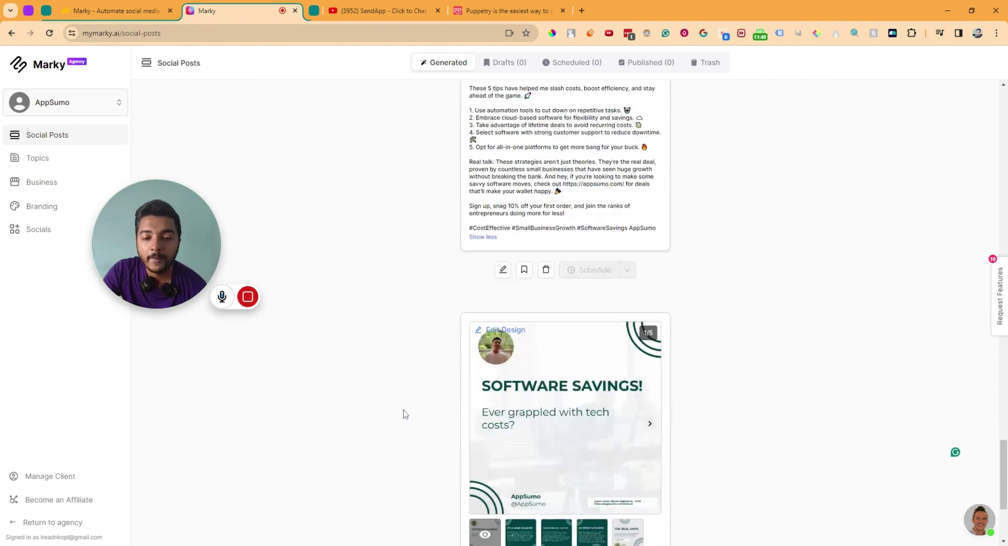
{"action": "scroll", "coordinate": [404, 414], "scroll_direction": "down", "scroll_amount": 4}
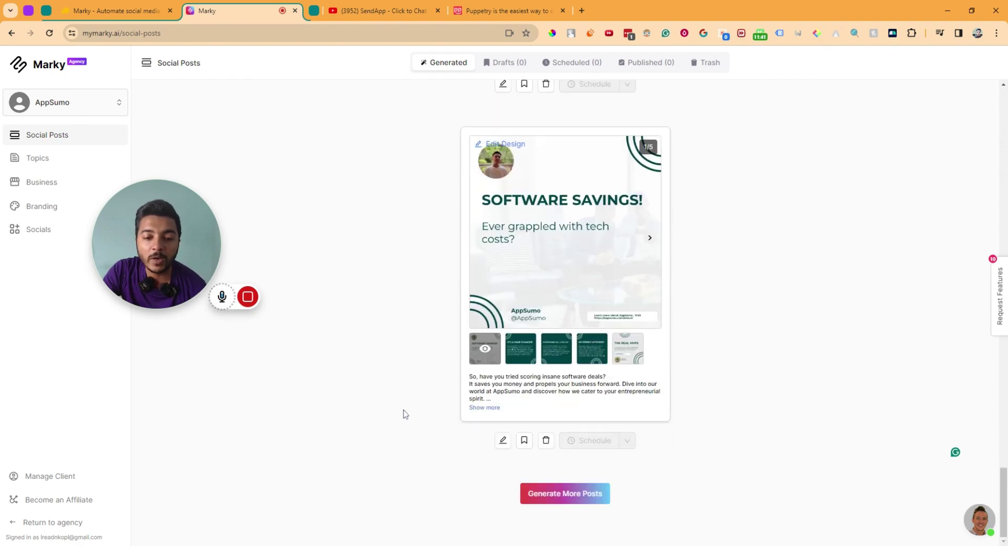
{"action": "left_click", "coordinate": [484, 409]}
{"action": "scroll", "coordinate": [413, 380], "scroll_direction": "down", "scroll_amount": 1}
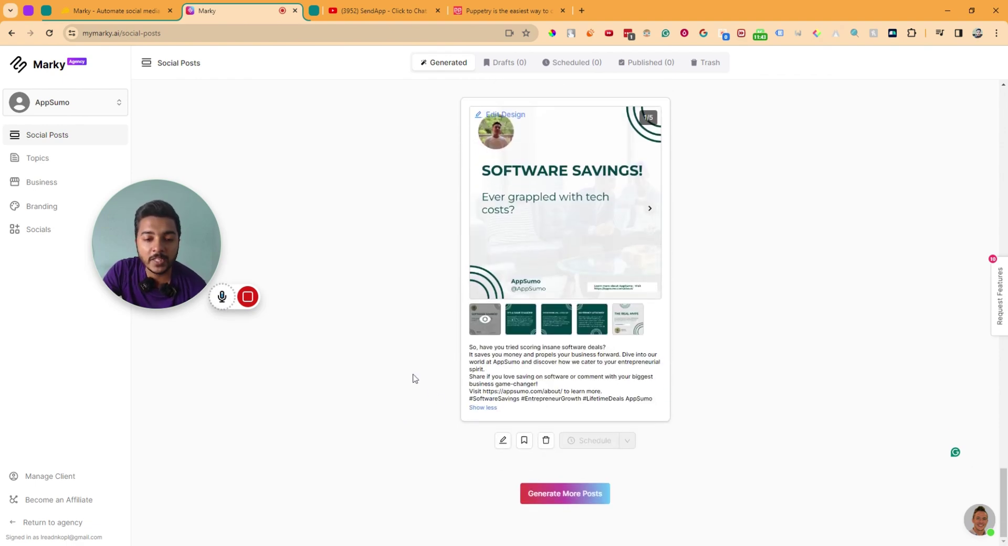
Step: Generate another batch of AppSumo posts and scroll through them
{"action": "left_click", "coordinate": [568, 499]}
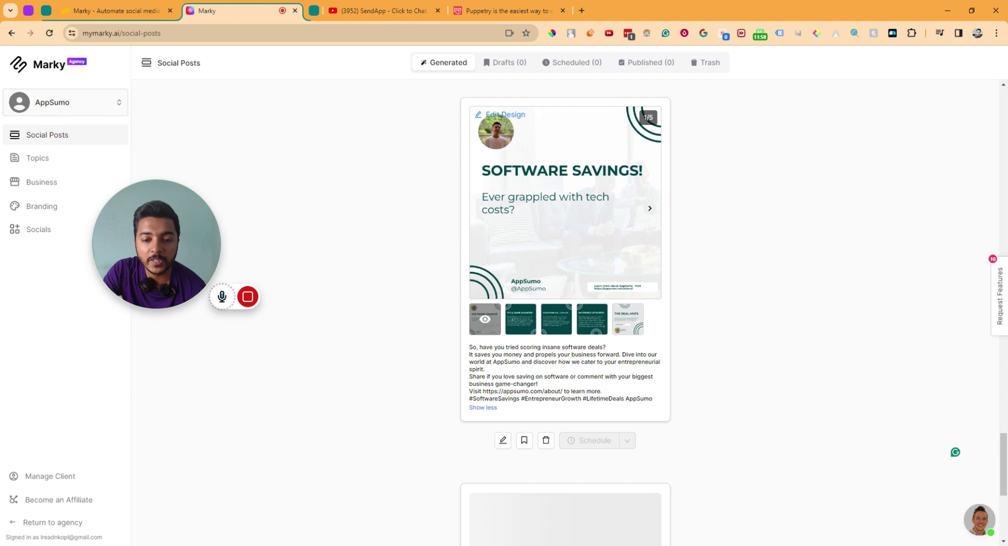
{"action": "scroll", "coordinate": [746, 457], "scroll_direction": "down", "scroll_amount": 5}
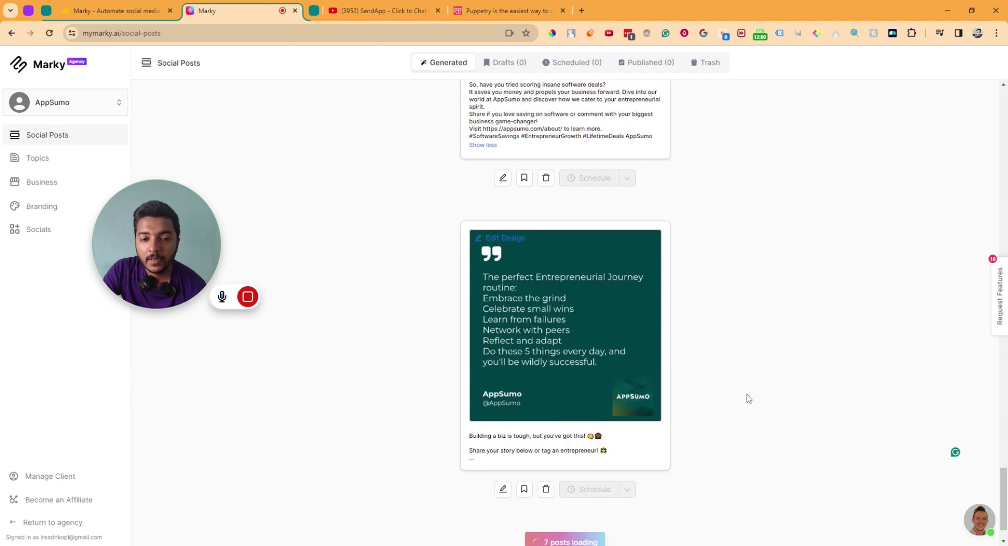
{"action": "scroll", "coordinate": [749, 399], "scroll_direction": "down", "scroll_amount": 1}
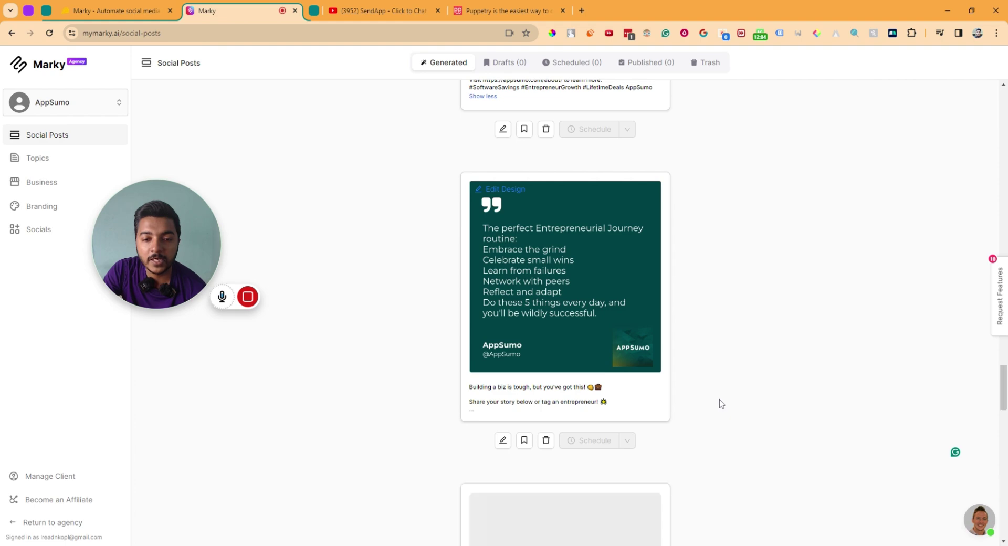
{"action": "scroll", "coordinate": [721, 407], "scroll_direction": "down", "scroll_amount": 4}
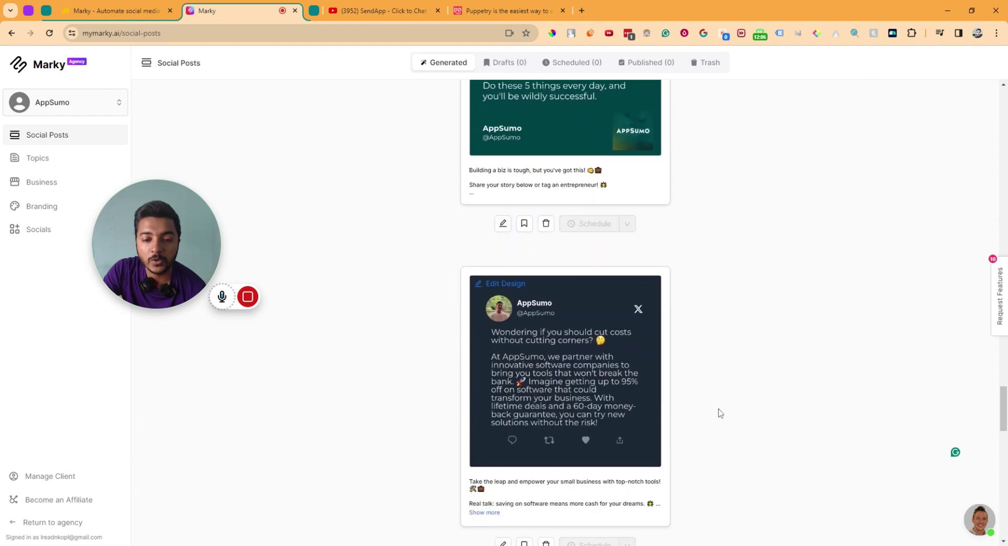
{"action": "scroll", "coordinate": [720, 413], "scroll_direction": "down", "scroll_amount": 6}
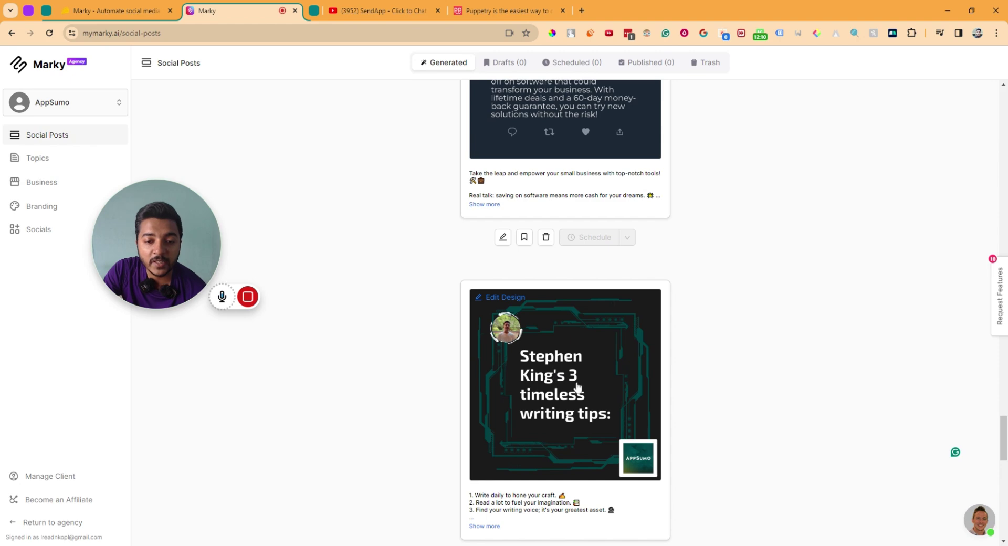
{"action": "scroll", "coordinate": [576, 428], "scroll_direction": "down", "scroll_amount": 2}
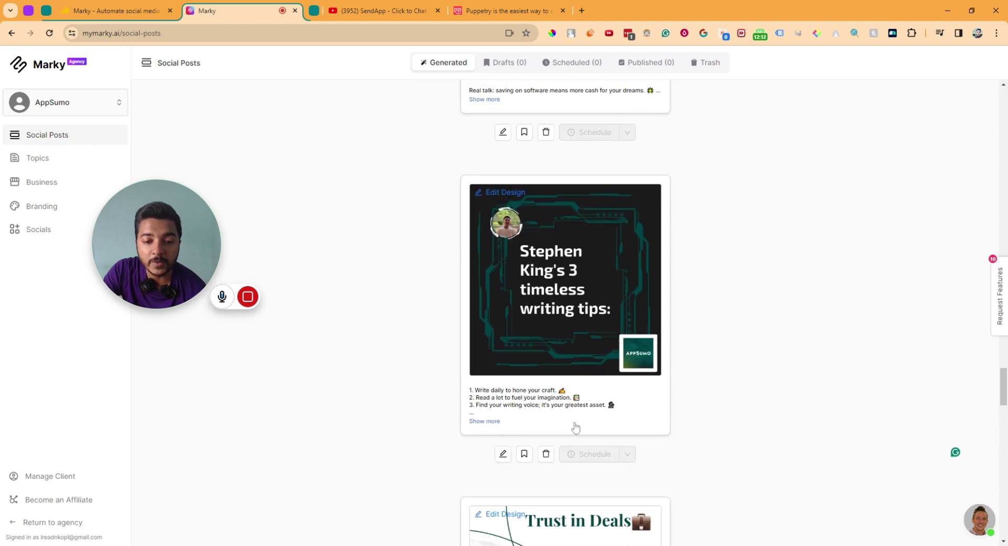
Step: Expand the Stephen King post's caption, then go to the Connect socials page
{"action": "left_click", "coordinate": [489, 421]}
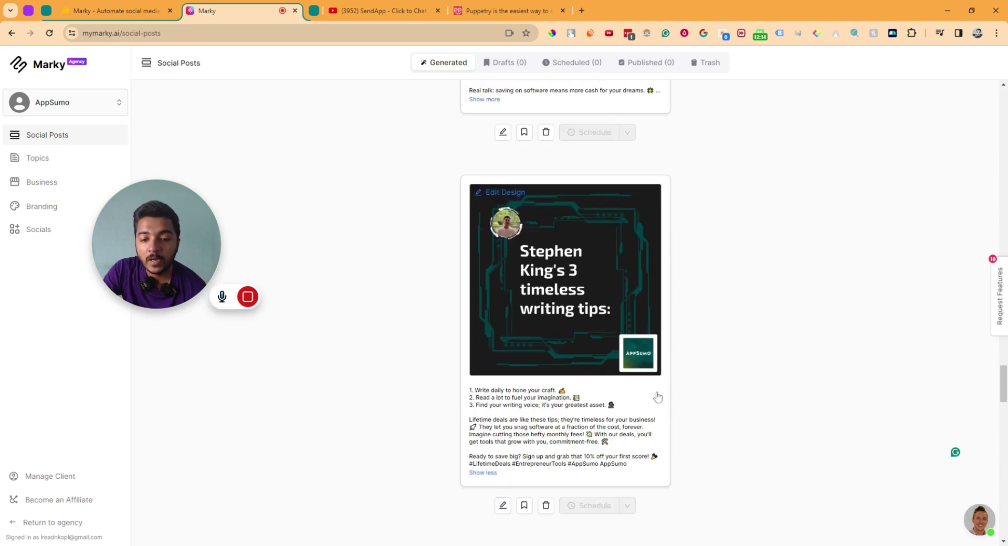
{"action": "scroll", "coordinate": [658, 398], "scroll_direction": "down", "scroll_amount": 5}
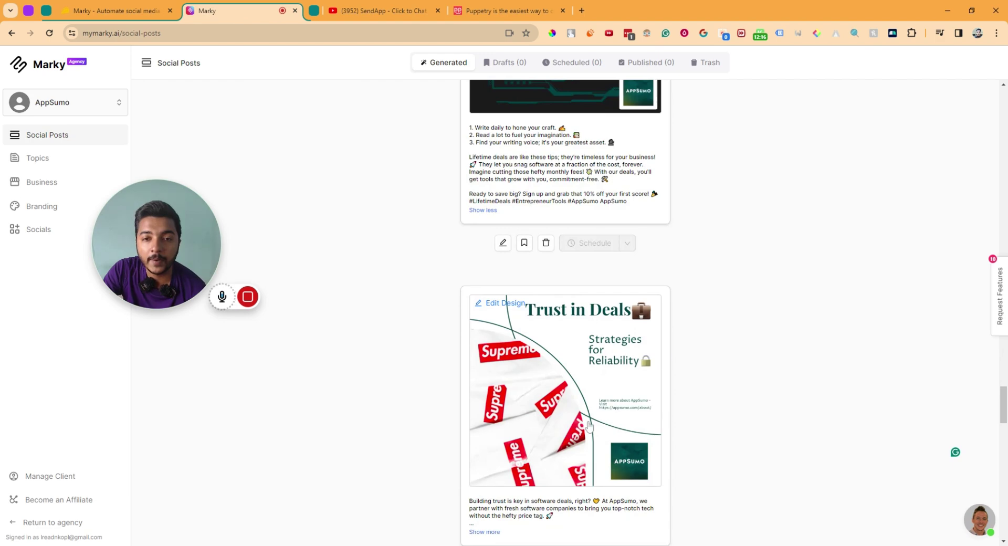
{"action": "scroll", "coordinate": [719, 397], "scroll_direction": "down", "scroll_amount": 10}
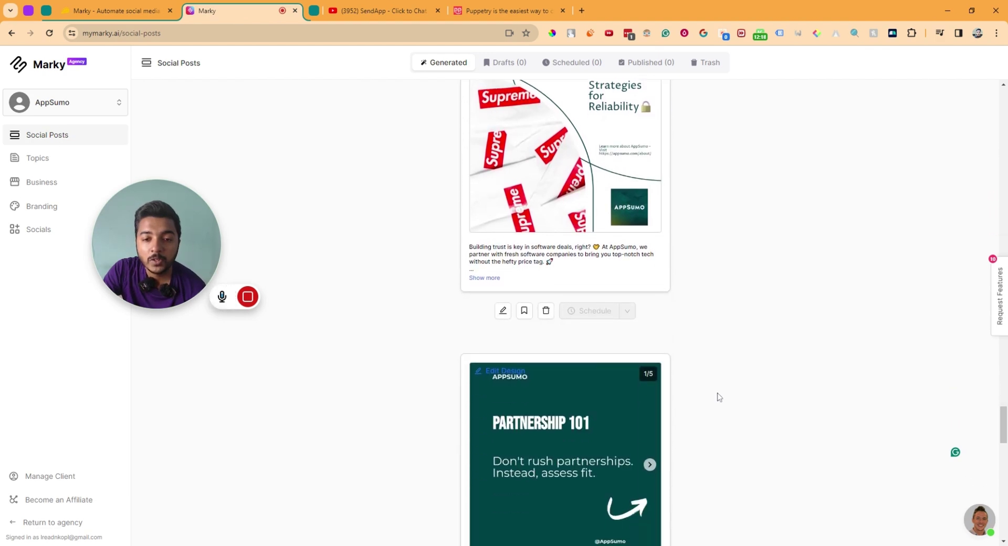
{"action": "scroll", "coordinate": [720, 395], "scroll_direction": "down", "scroll_amount": 9}
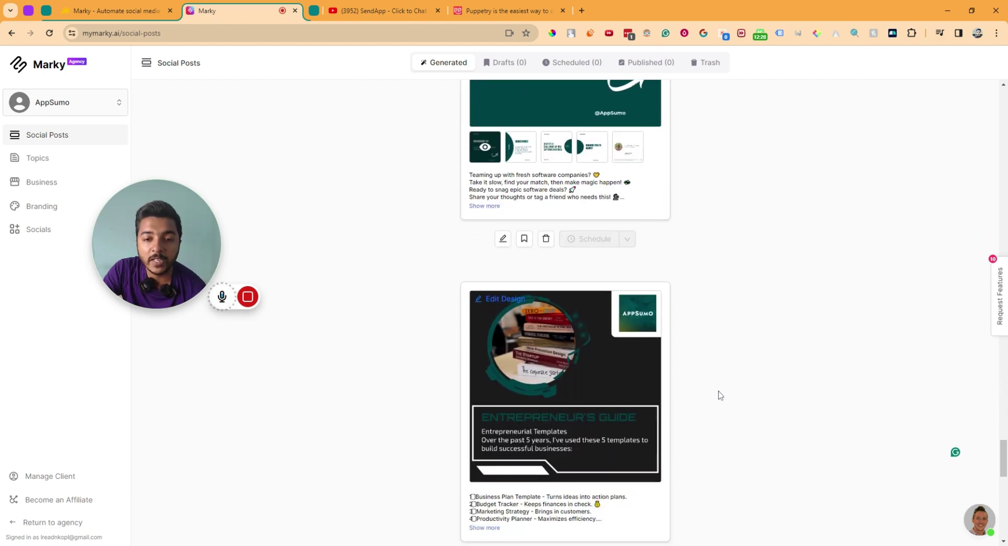
{"action": "scroll", "coordinate": [720, 394], "scroll_direction": "down", "scroll_amount": 9}
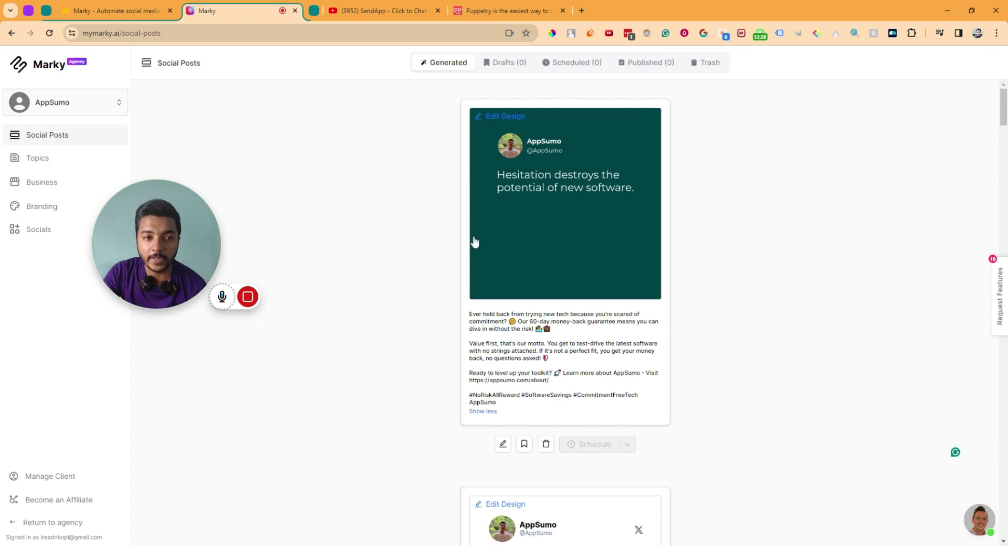
{"action": "mouse_move", "coordinate": [595, 445]}
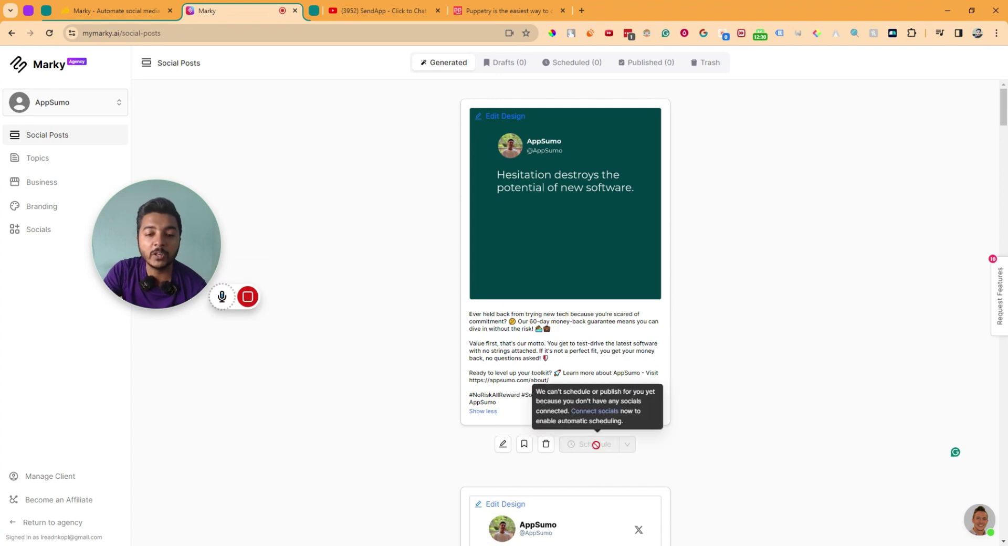
{"action": "left_click", "coordinate": [590, 412]}
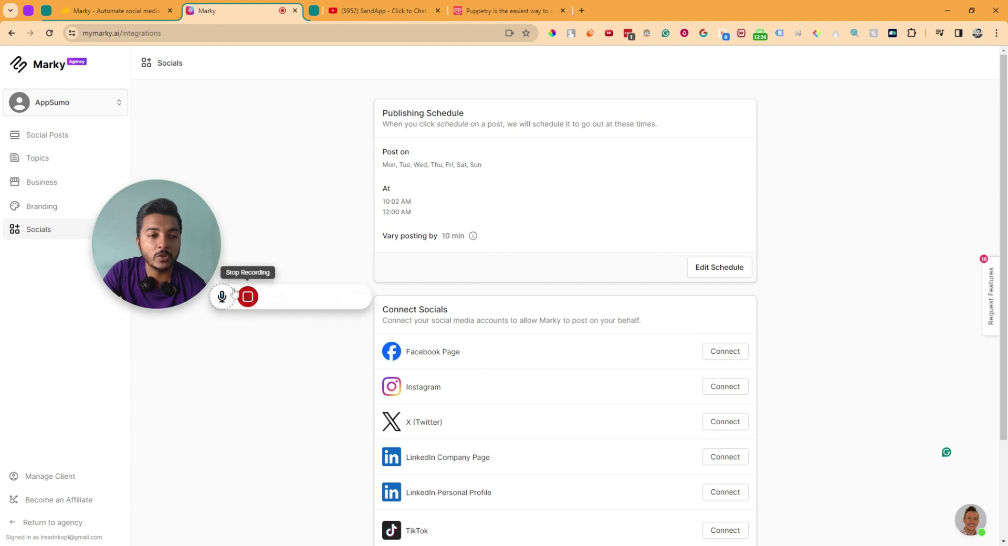
{"action": "left_click_drag", "start_coordinate": [205, 273], "coordinate": [164, 276]}
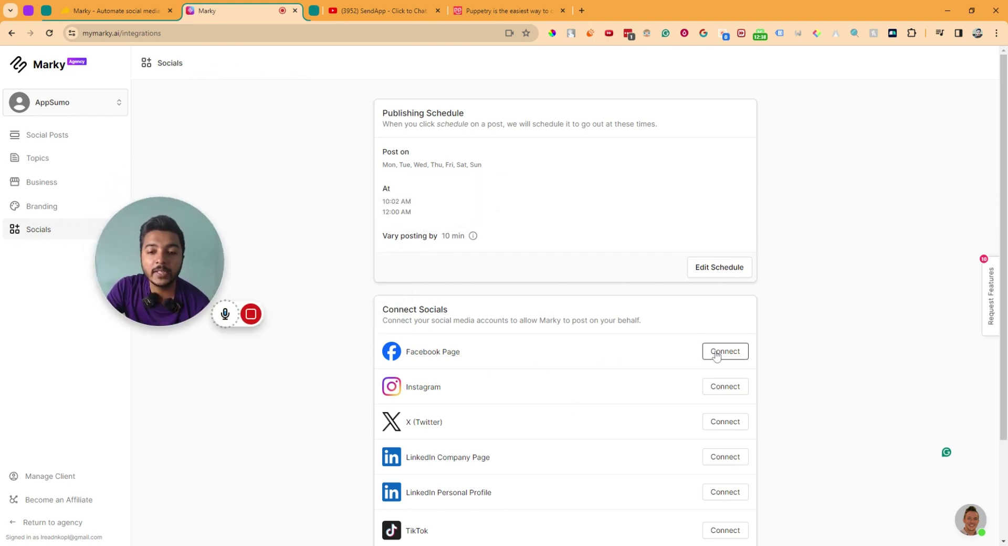
{"action": "scroll", "coordinate": [565, 356], "scroll_direction": "down", "scroll_amount": 2}
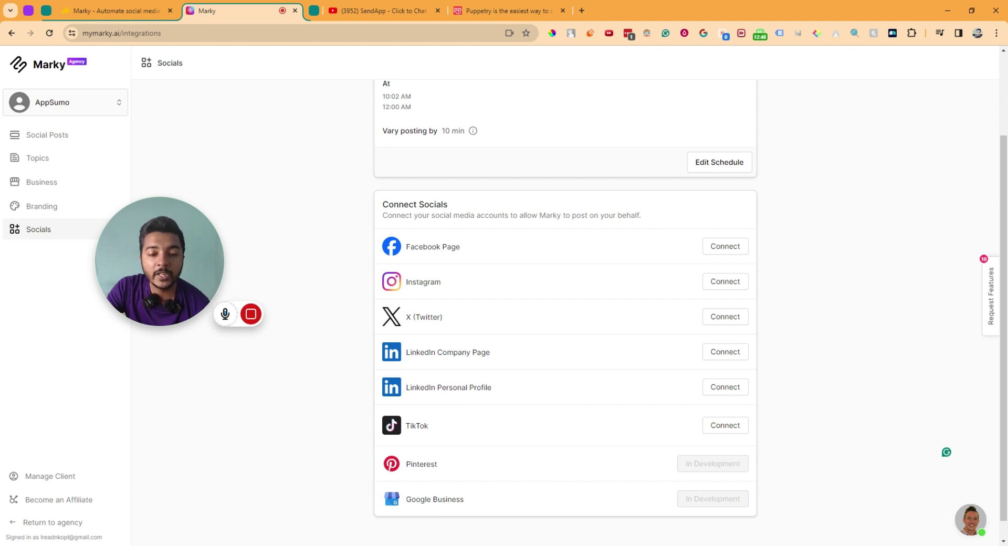
{"action": "scroll", "coordinate": [417, 460], "scroll_direction": "down", "scroll_amount": 1}
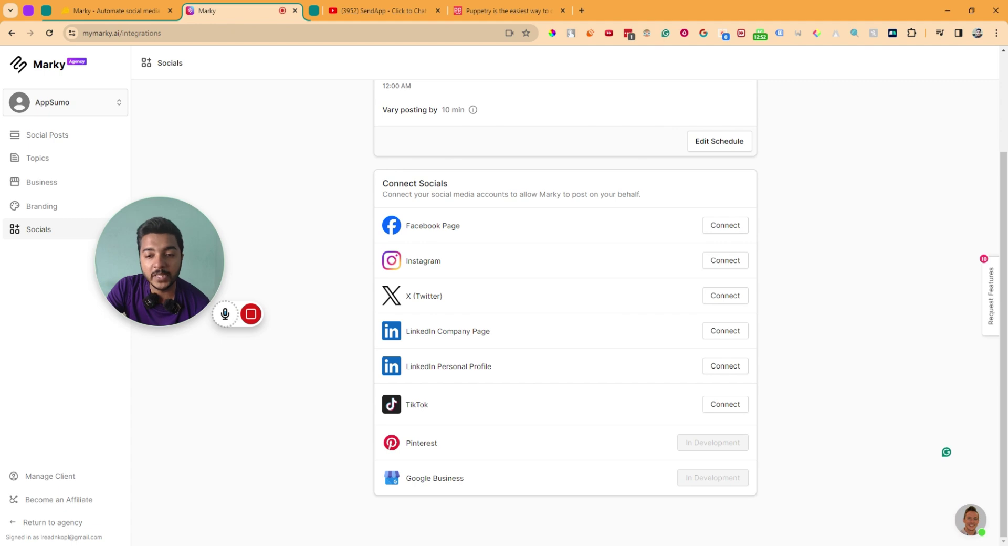
{"action": "scroll", "coordinate": [565, 315], "scroll_direction": "up", "scroll_amount": 1}
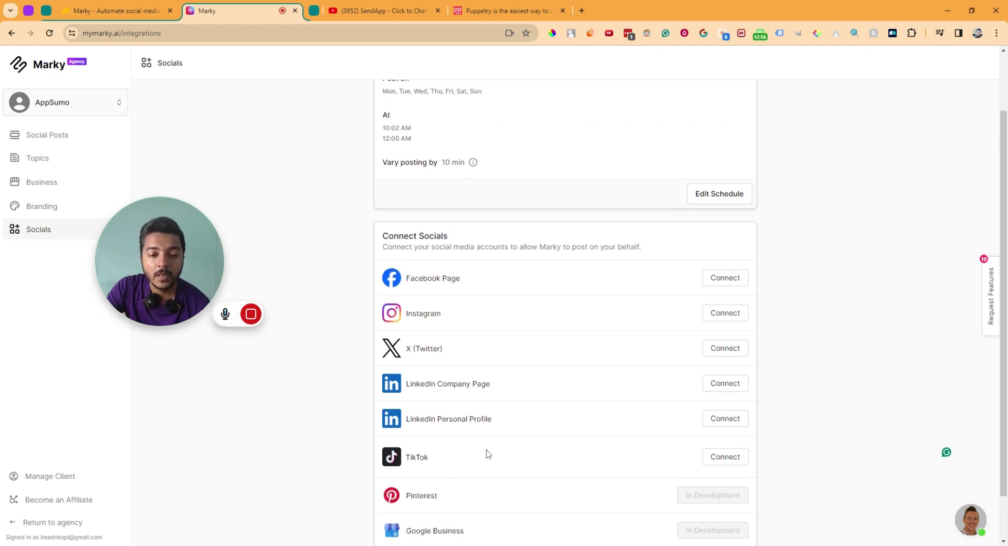
Step: Start connecting the LinkedIn Company Page and sign in on LinkedIn's login page
{"action": "left_click", "coordinate": [725, 384]}
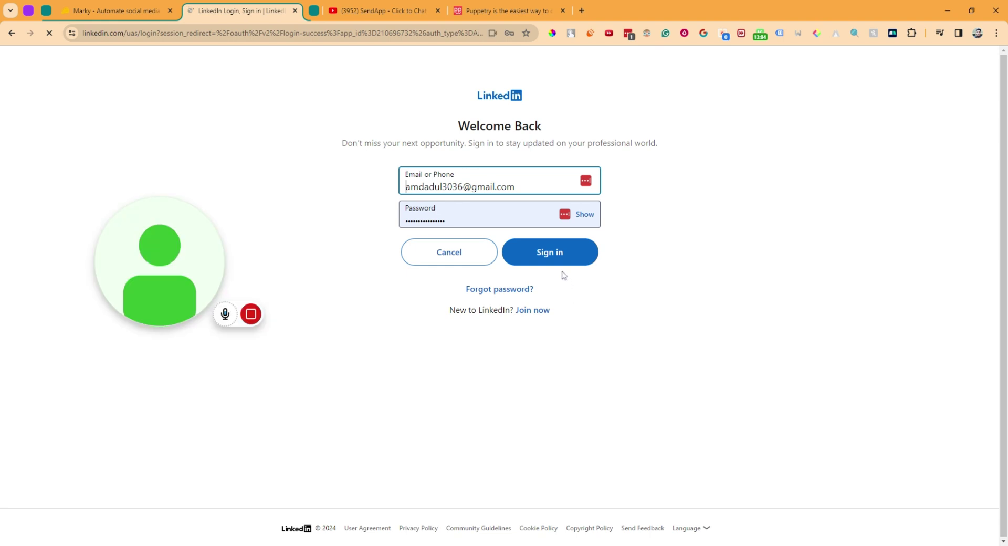
{"action": "left_click", "coordinate": [546, 257]}
{"action": "mouse_move", "coordinate": [286, 320]}
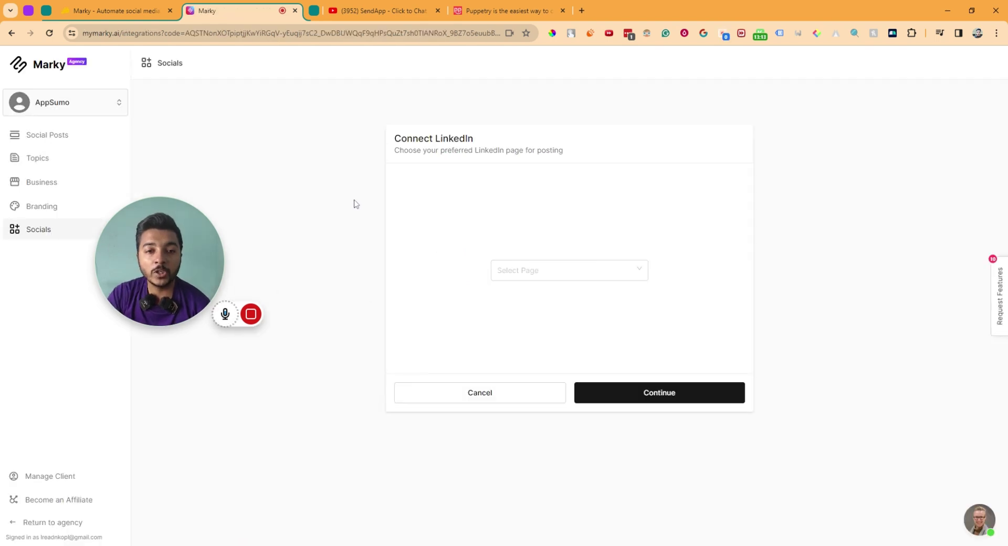
Step: Choose Passivern from the Select Page list and confirm the LinkedIn connection
{"action": "left_click", "coordinate": [569, 272]}
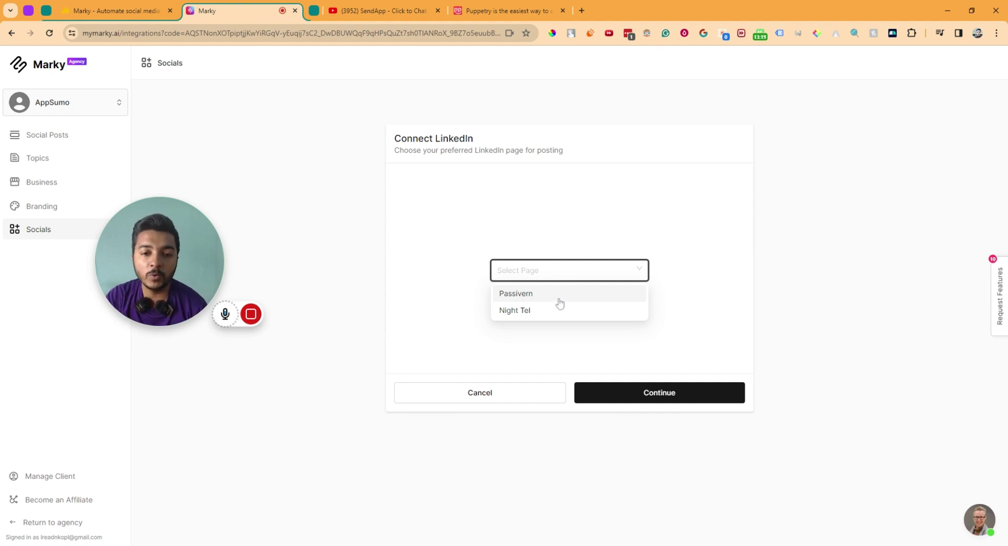
{"action": "left_click", "coordinate": [507, 294]}
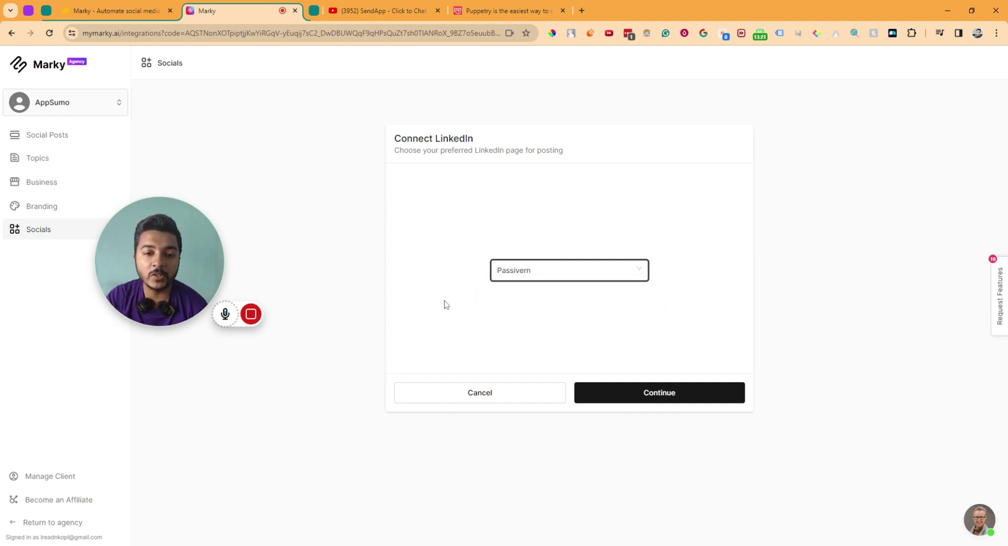
{"action": "left_click", "coordinate": [687, 395]}
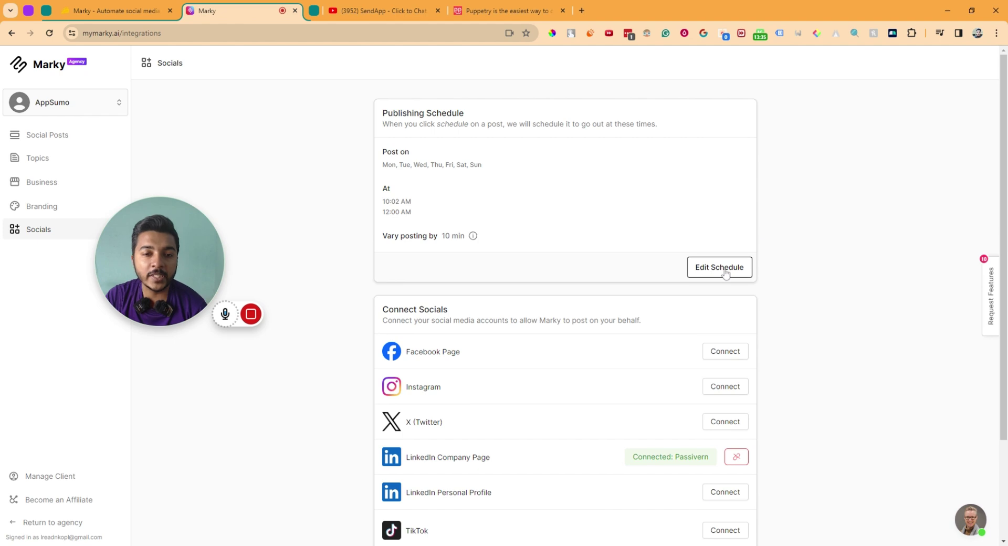
Step: Back in Social Posts, schedule the hesitation post and dismiss the scheduled notice
{"action": "left_click", "coordinate": [49, 139]}
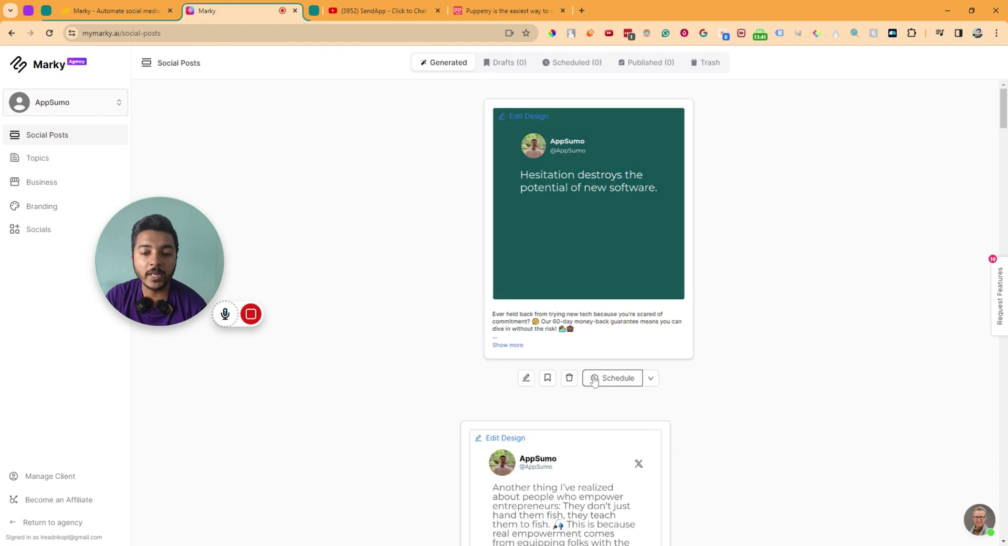
{"action": "left_click", "coordinate": [592, 377]}
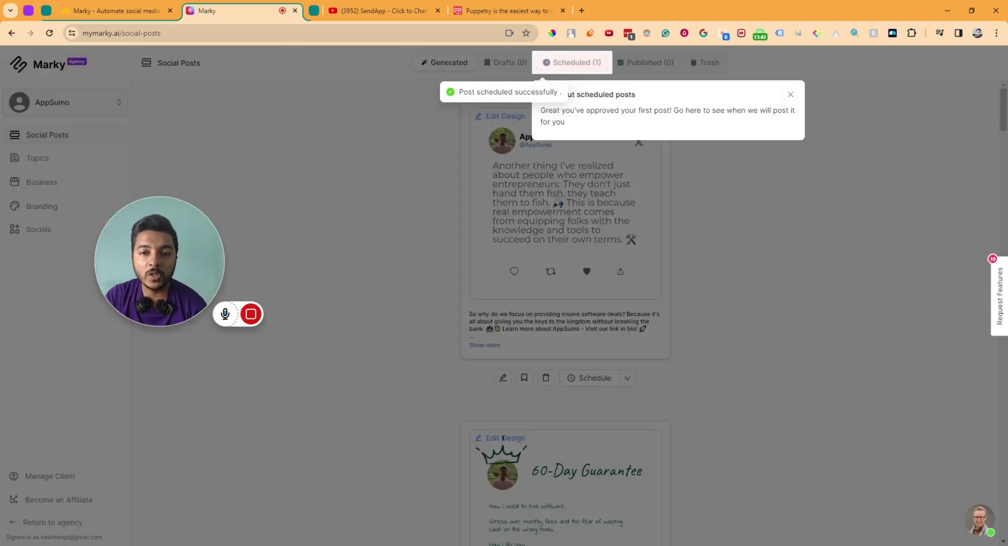
{"action": "left_click", "coordinate": [790, 95]}
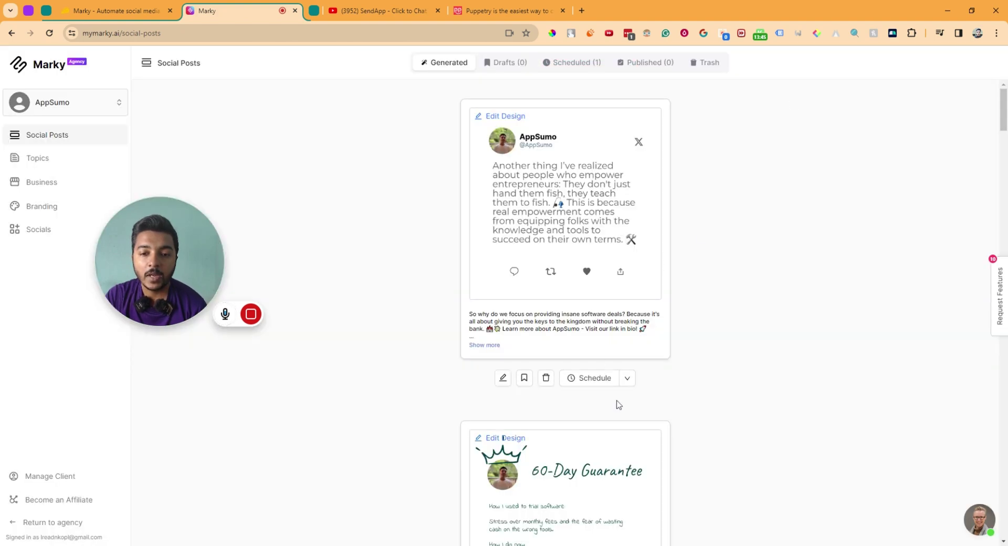
Step: Schedule the next post and publish the 60-Day Guarantee post immediately with Post Now
{"action": "left_click", "coordinate": [628, 378]}
{"action": "left_click", "coordinate": [594, 383]}
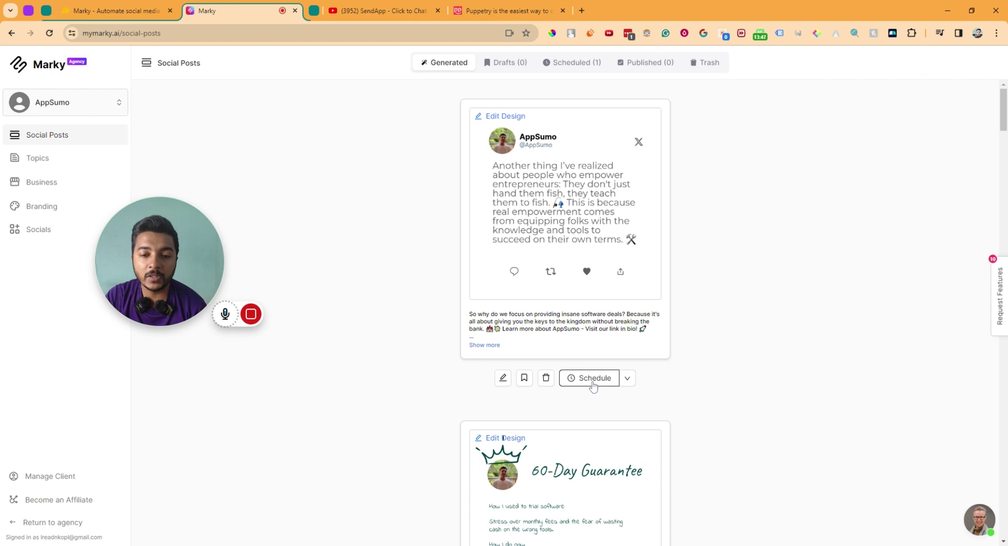
{"action": "left_click", "coordinate": [628, 380]}
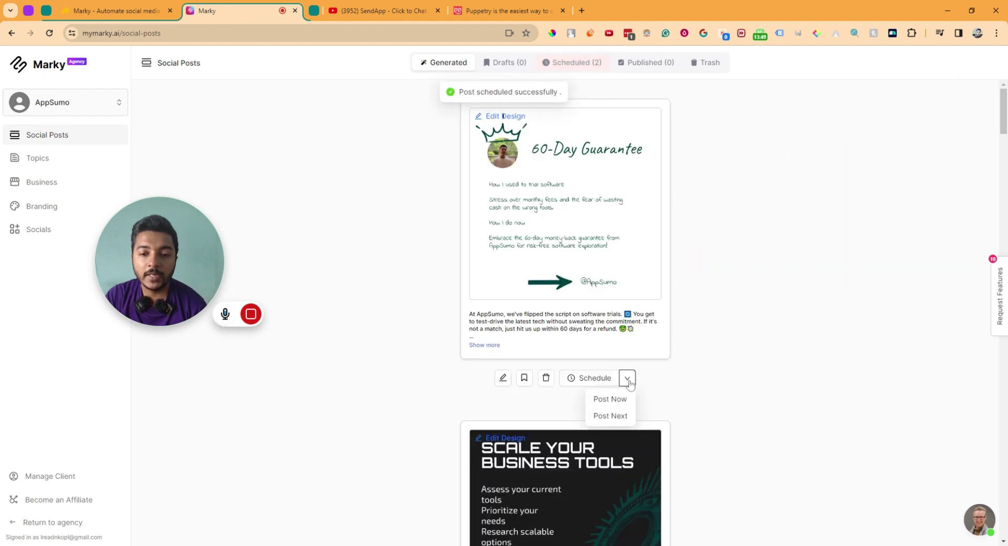
{"action": "left_click", "coordinate": [611, 400]}
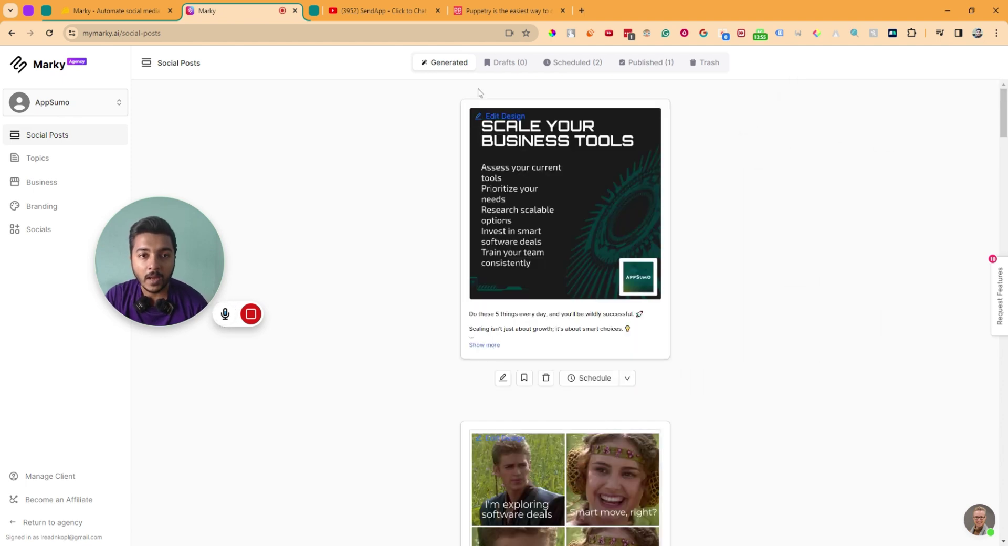
{"action": "left_click", "coordinate": [581, 11]}
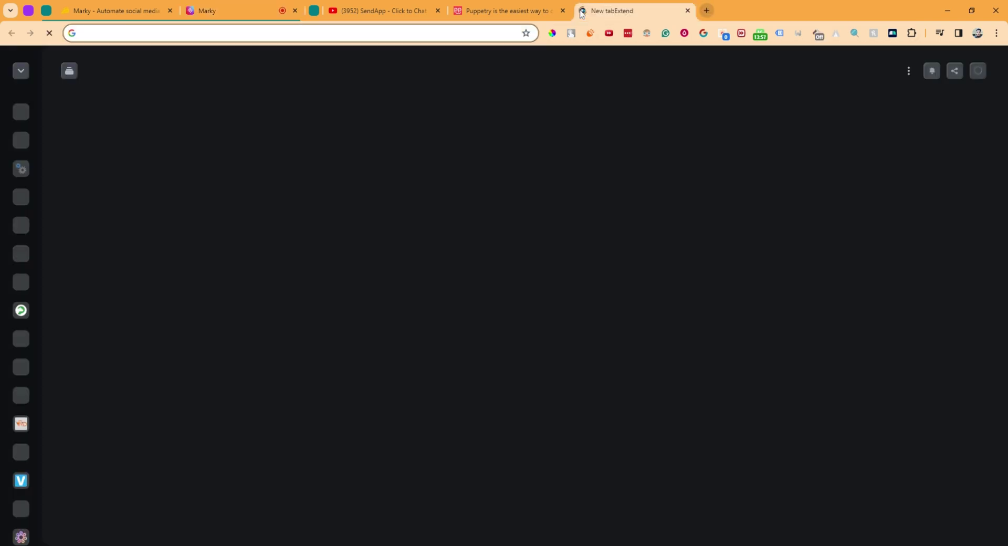
Step: Load linkedin.com in the new browser tab
{"action": "key", "text": "ctrl+v"}
{"action": "key", "text": "Return"}
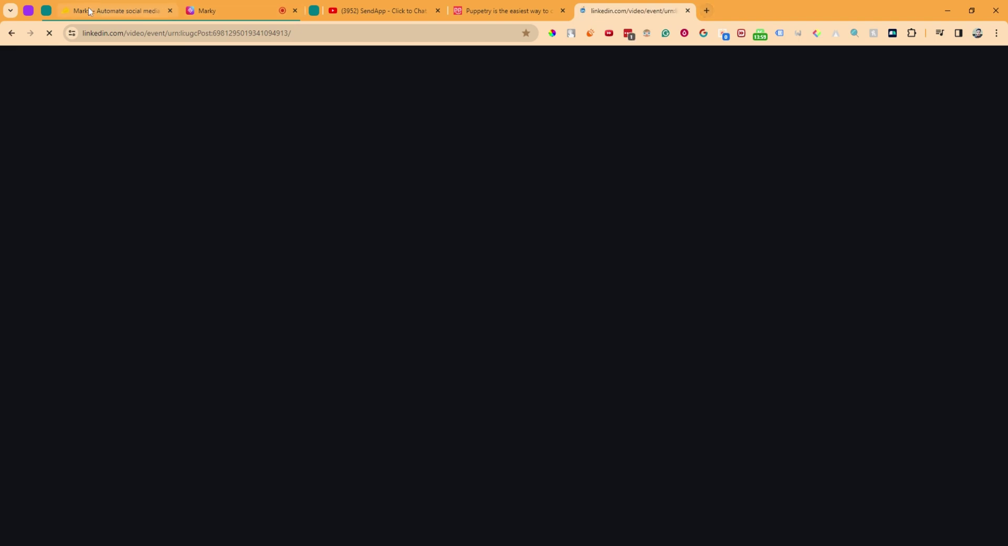
{"action": "left_click_drag", "start_coordinate": [123, 33], "coordinate": [291, 33]}
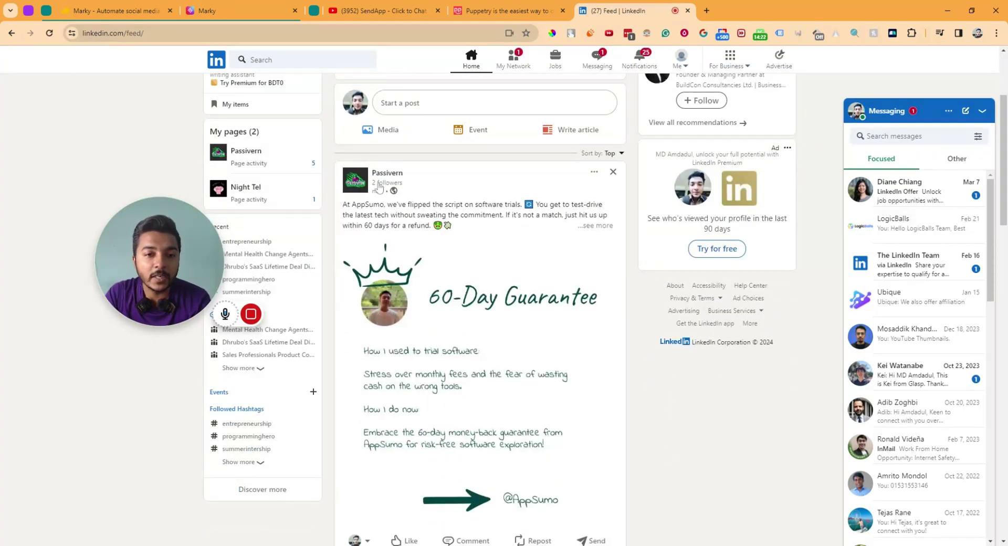
Step: Read the full Passivern 60-Day Guarantee post and view its image full-size
{"action": "scroll", "coordinate": [457, 284], "scroll_direction": "down", "scroll_amount": 2}
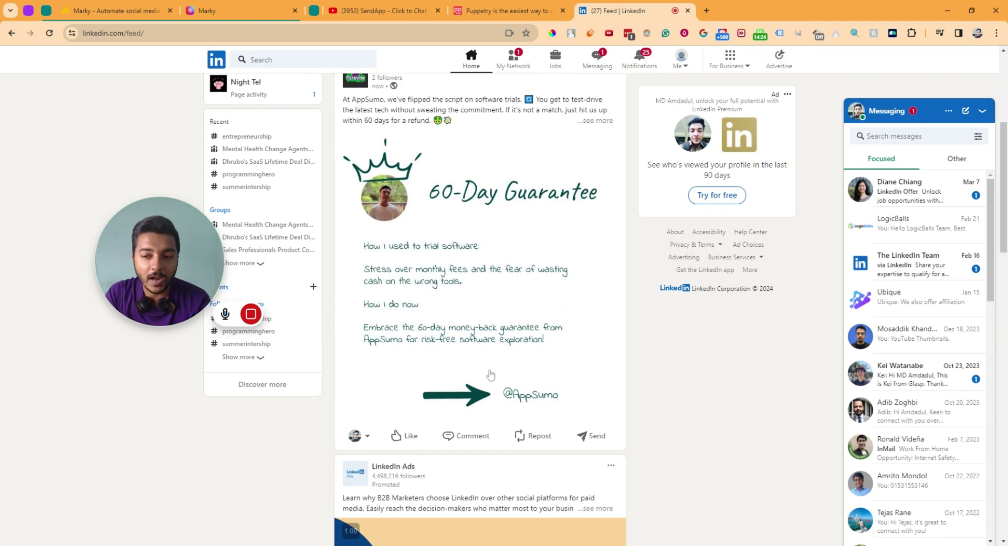
{"action": "left_click", "coordinate": [982, 110]}
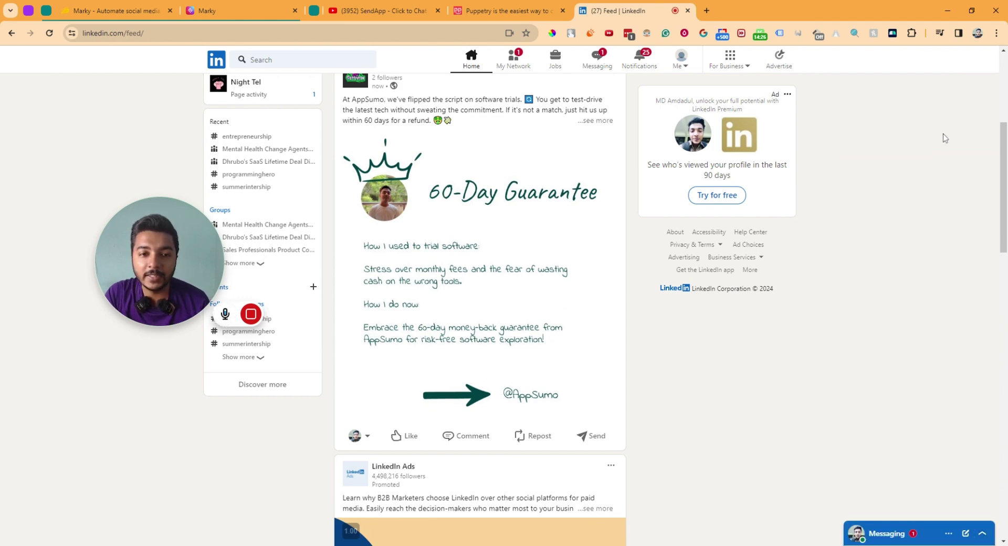
{"action": "scroll", "coordinate": [535, 323], "scroll_direction": "up", "scroll_amount": 2}
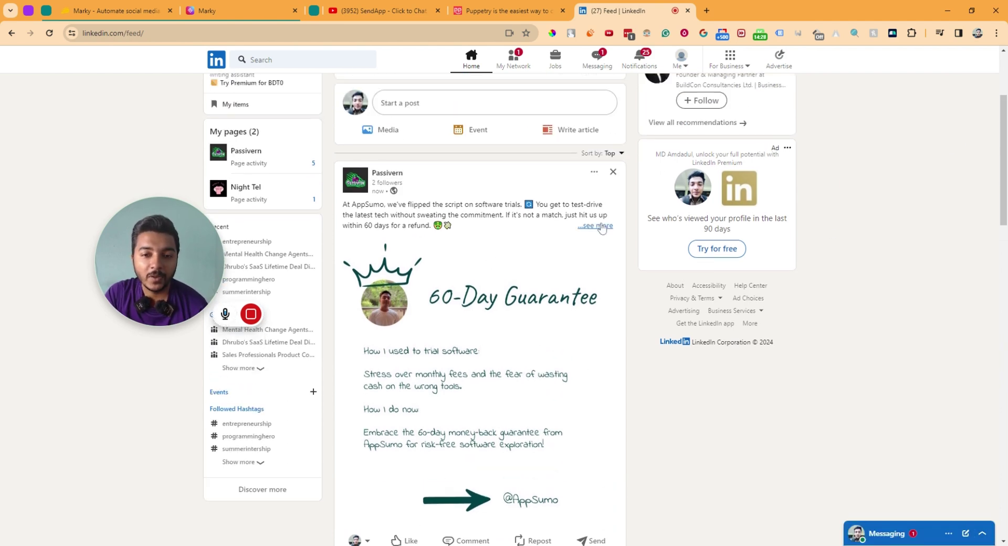
{"action": "left_click", "coordinate": [598, 226]}
{"action": "scroll", "coordinate": [468, 242], "scroll_direction": "down", "scroll_amount": 3}
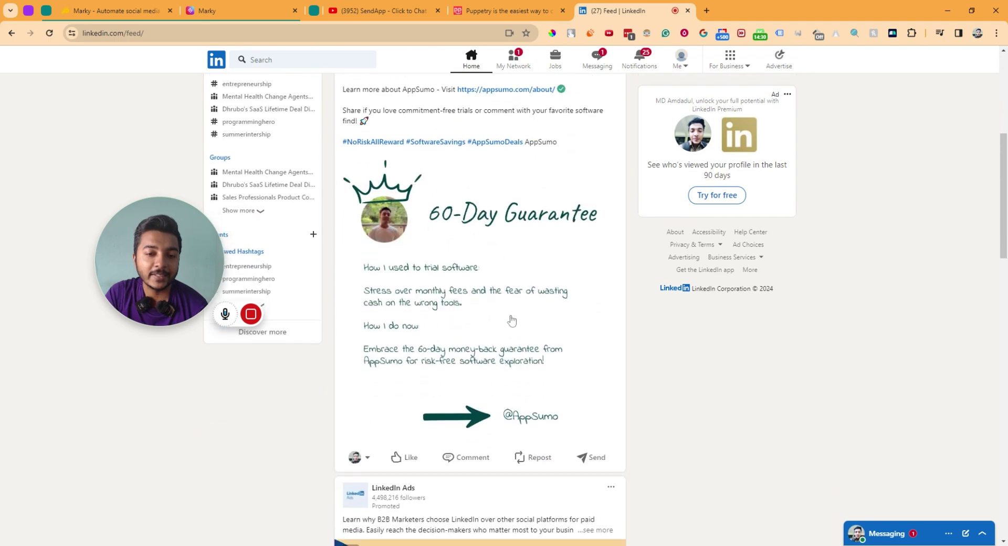
{"action": "left_click", "coordinate": [524, 317]}
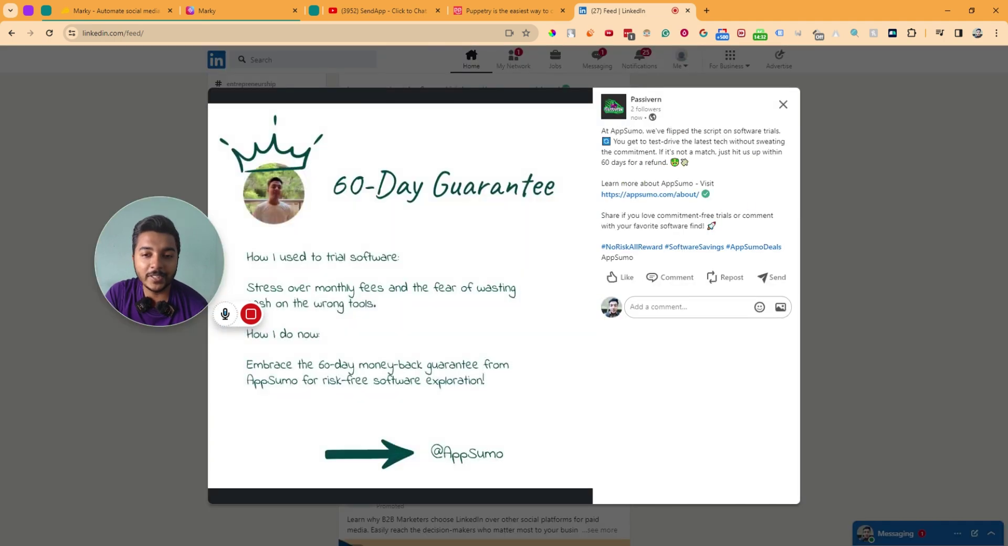
{"action": "left_click", "coordinate": [803, 110]}
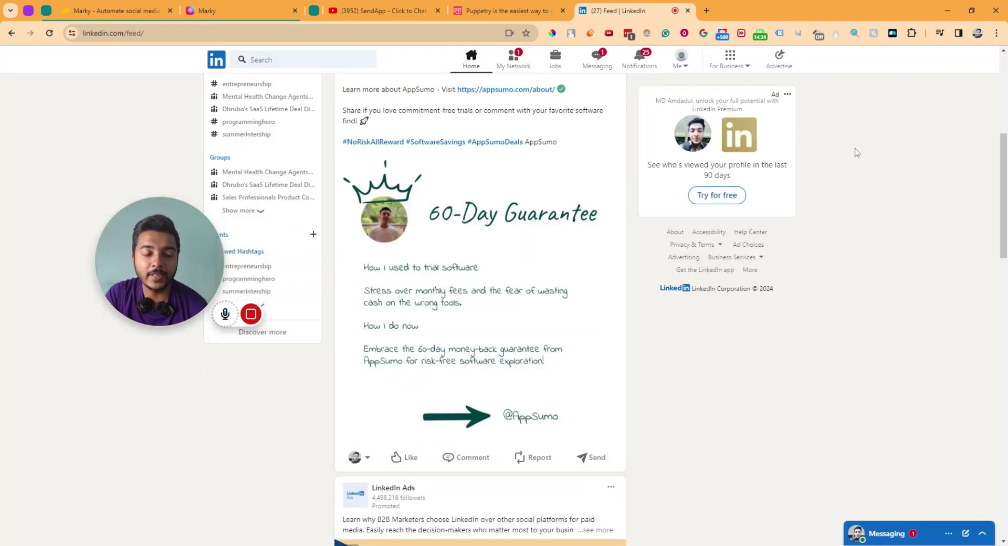
Step: Back in the Marky tab, queue the first generated post with Post Next
{"action": "left_click", "coordinate": [200, 20]}
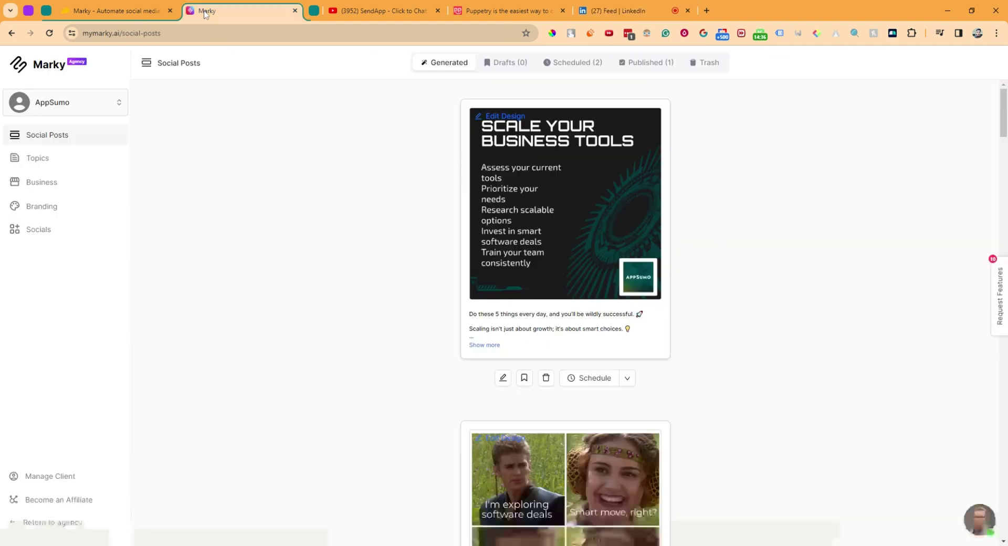
{"action": "left_click", "coordinate": [626, 378]}
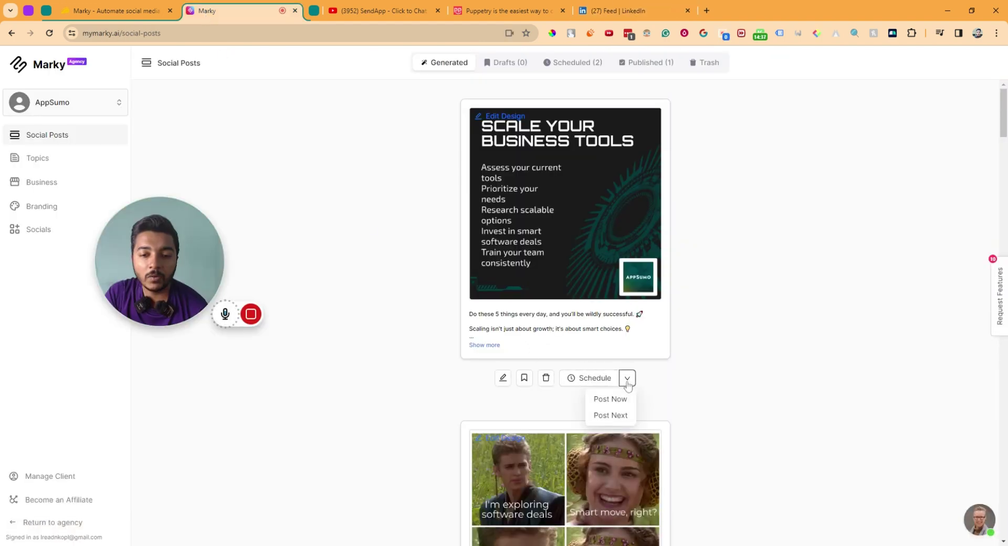
{"action": "left_click", "coordinate": [610, 415]}
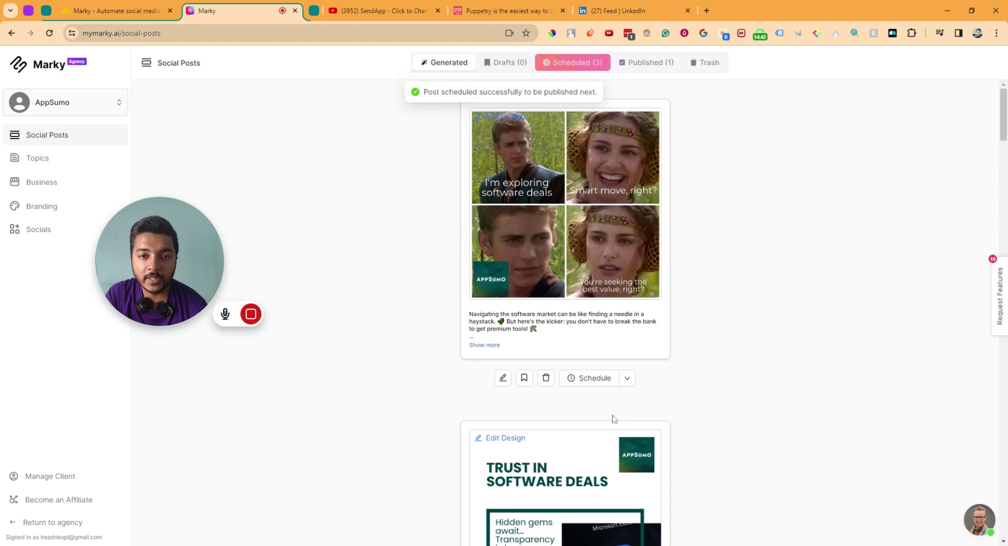
Step: Schedule the meme, Trust in Software Deals, Secrets to Success, Software Savings, Entrepreneurial Journey and cut-costs posts
{"action": "left_click", "coordinate": [602, 381]}
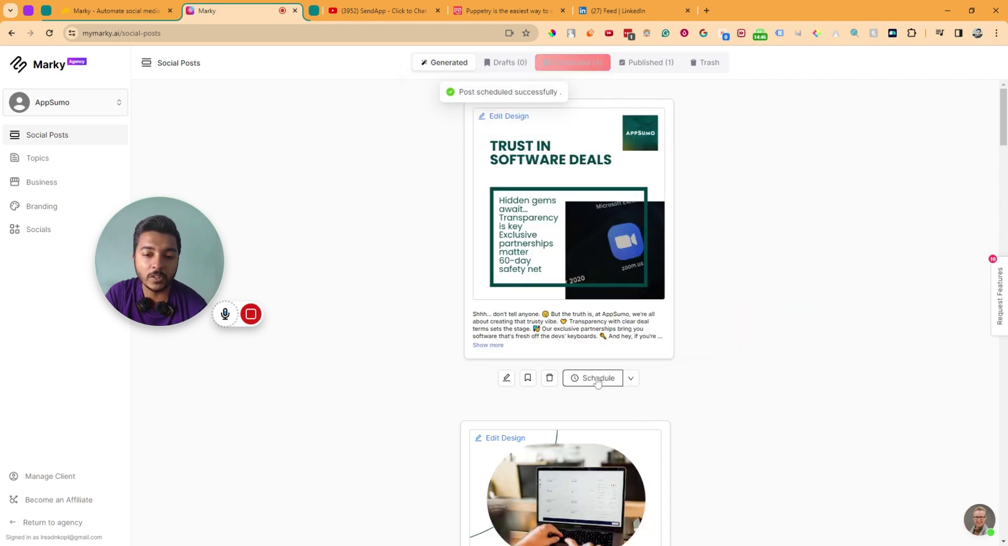
{"action": "left_click", "coordinate": [603, 379]}
{"action": "scroll", "coordinate": [584, 362], "scroll_direction": "down", "scroll_amount": 2}
{"action": "left_click", "coordinate": [582, 272]}
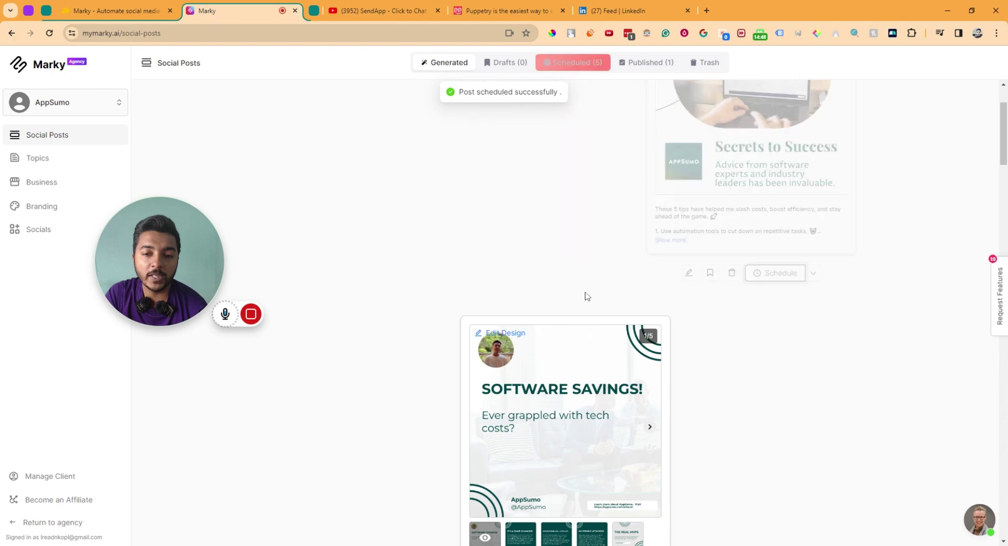
{"action": "left_click", "coordinate": [589, 412]}
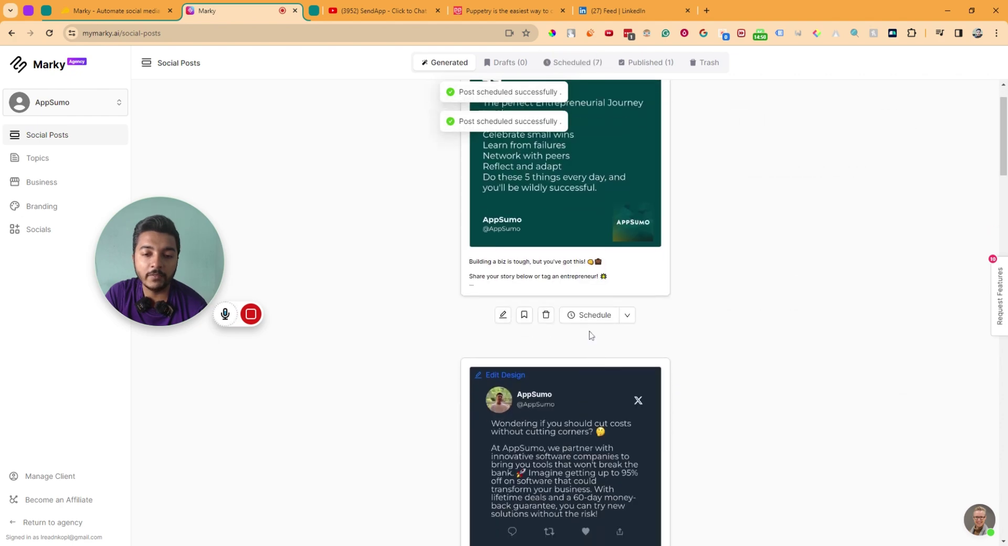
{"action": "left_click", "coordinate": [593, 315]}
{"action": "left_click", "coordinate": [589, 378]}
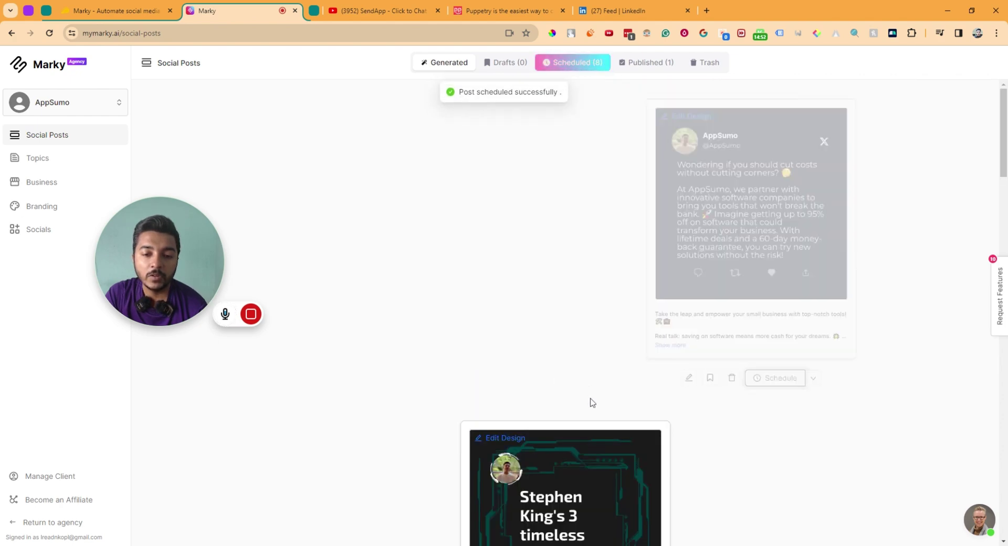
Step: Schedule the Stephen King, trust, Partnership 101, Ditch Limiting Beliefs and testimonial posts, then view Scheduled
{"action": "left_click", "coordinate": [589, 378]}
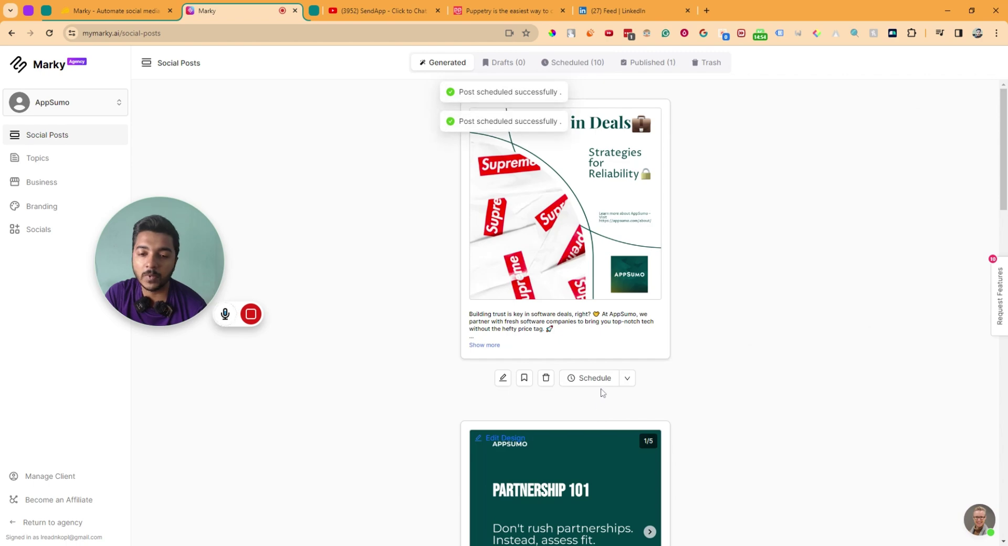
{"action": "left_click", "coordinate": [600, 380]}
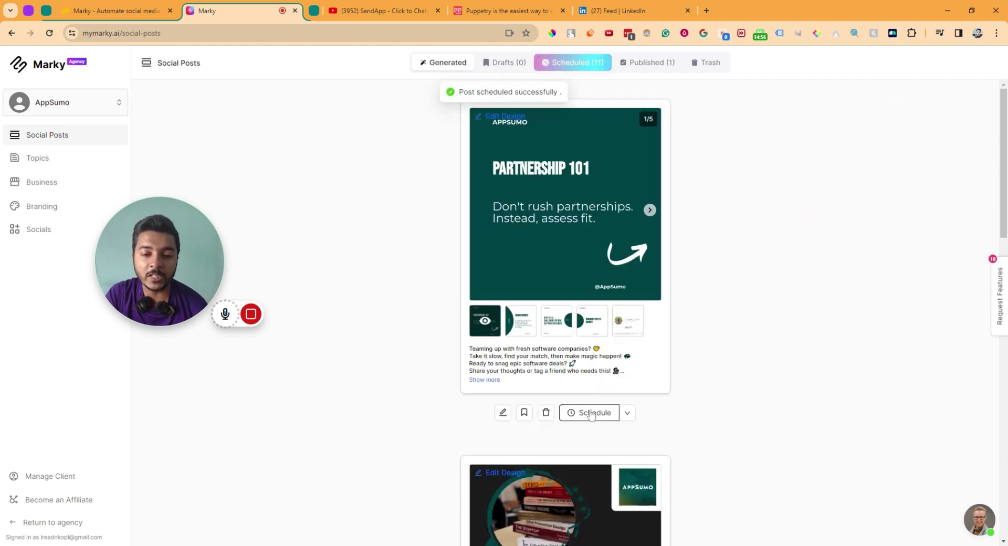
{"action": "left_click", "coordinate": [591, 412]}
{"action": "left_click", "coordinate": [584, 378]}
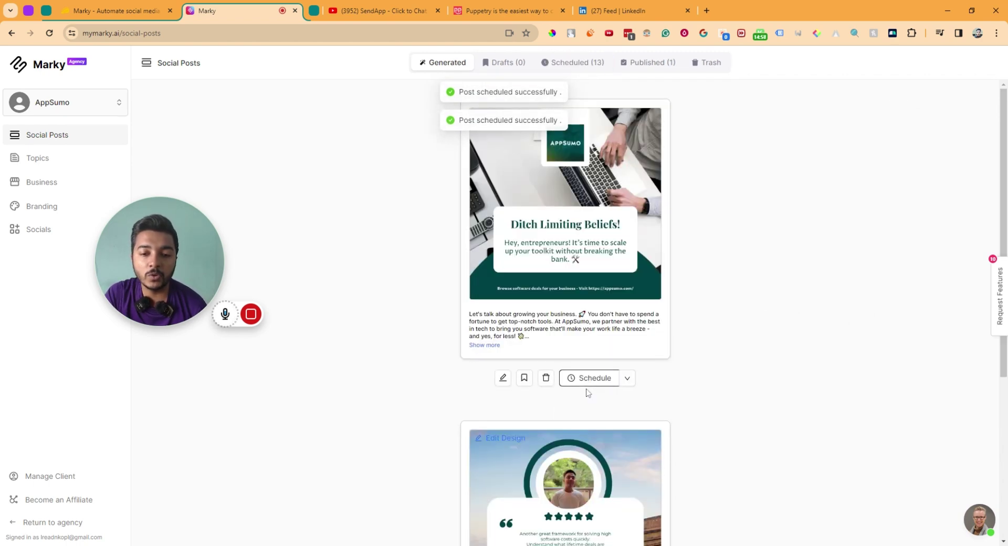
{"action": "left_click", "coordinate": [584, 378]}
{"action": "left_click", "coordinate": [596, 380]}
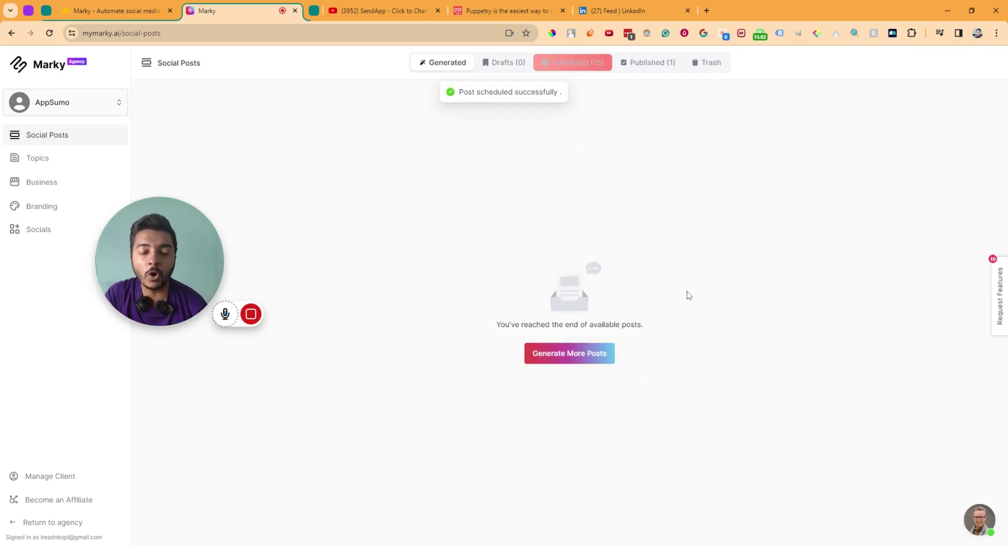
{"action": "left_click", "coordinate": [575, 72]}
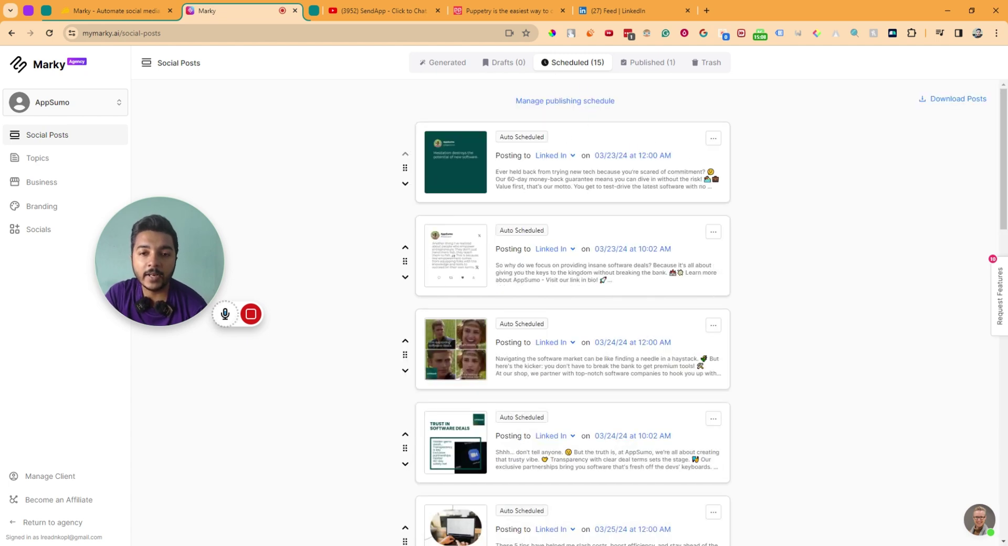
Step: Move the first scheduled post to the bottom of the queue with 'Move to bottom (post last)'
{"action": "left_click", "coordinate": [614, 158]}
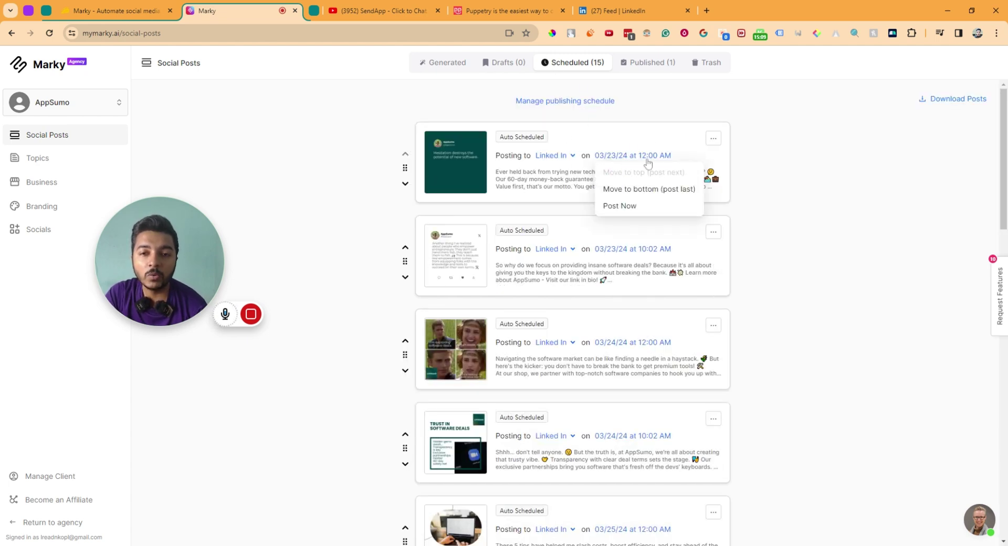
{"action": "left_click", "coordinate": [639, 227]}
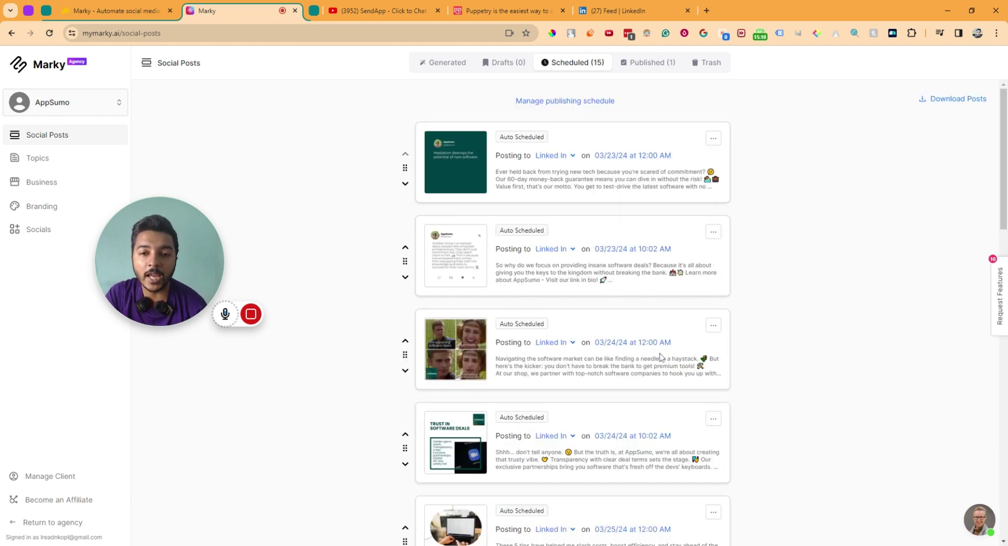
{"action": "left_click", "coordinate": [603, 155]}
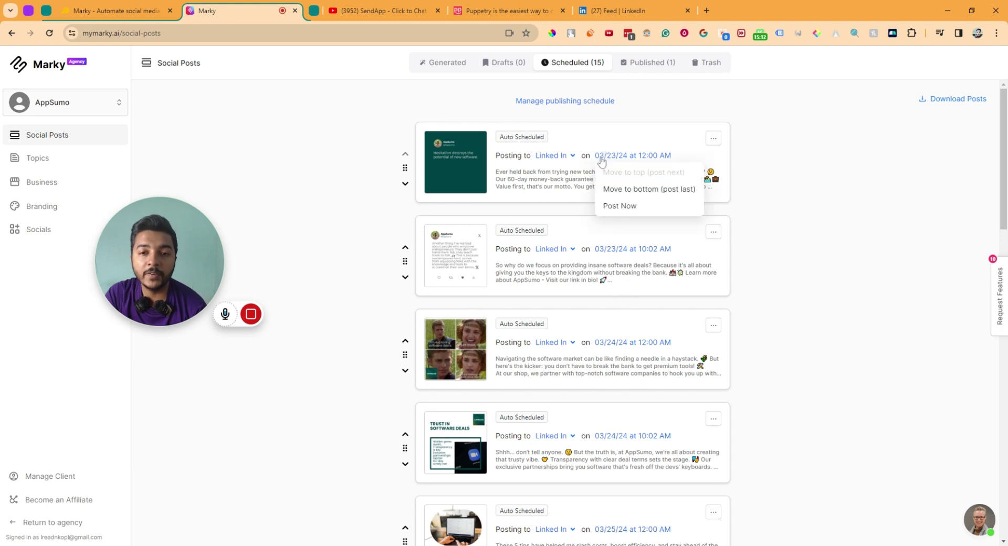
{"action": "left_click", "coordinate": [638, 190]}
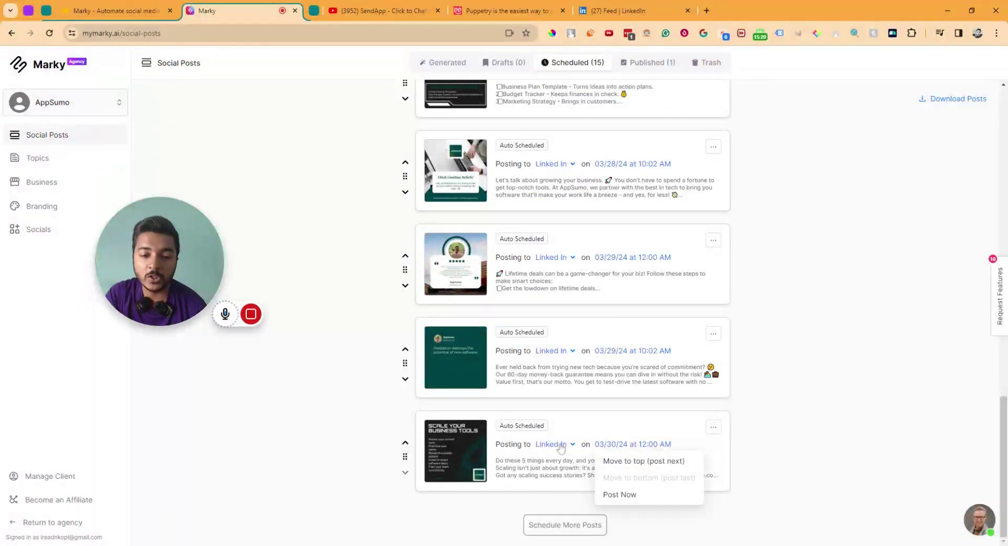
Step: Check the LinkedIn network choices on the last and first posts, then return to Generated posts
{"action": "left_click", "coordinate": [558, 445]}
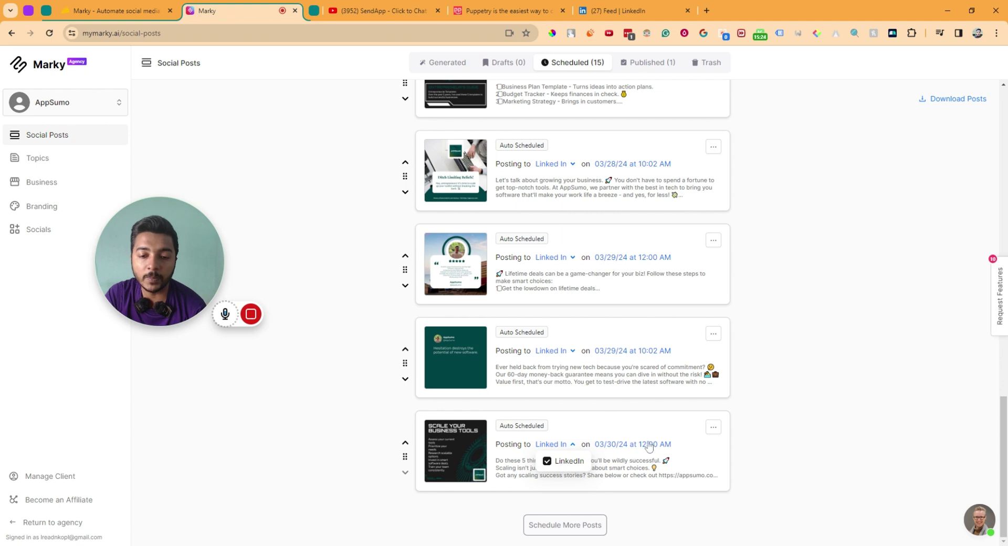
{"action": "left_click", "coordinate": [551, 450]}
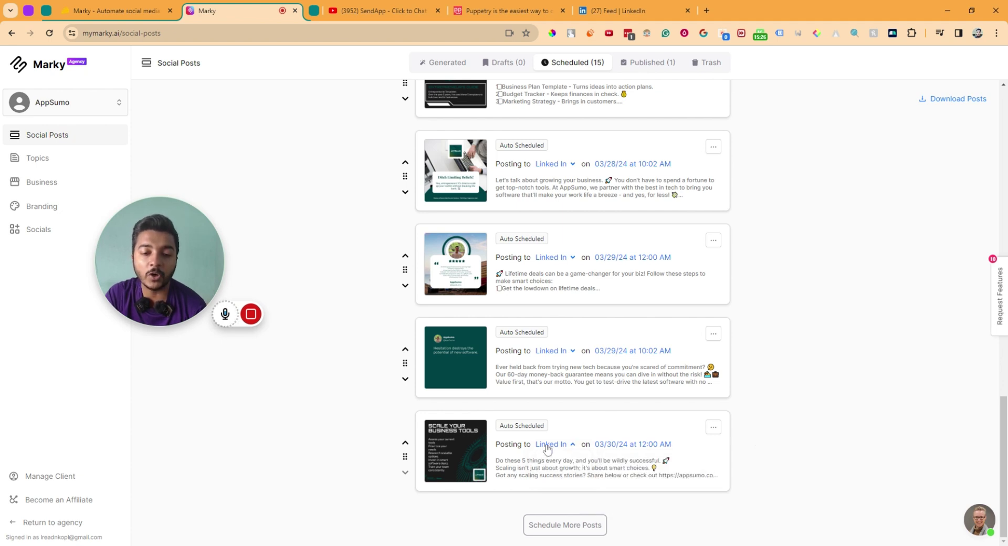
{"action": "left_click", "coordinate": [547, 449]}
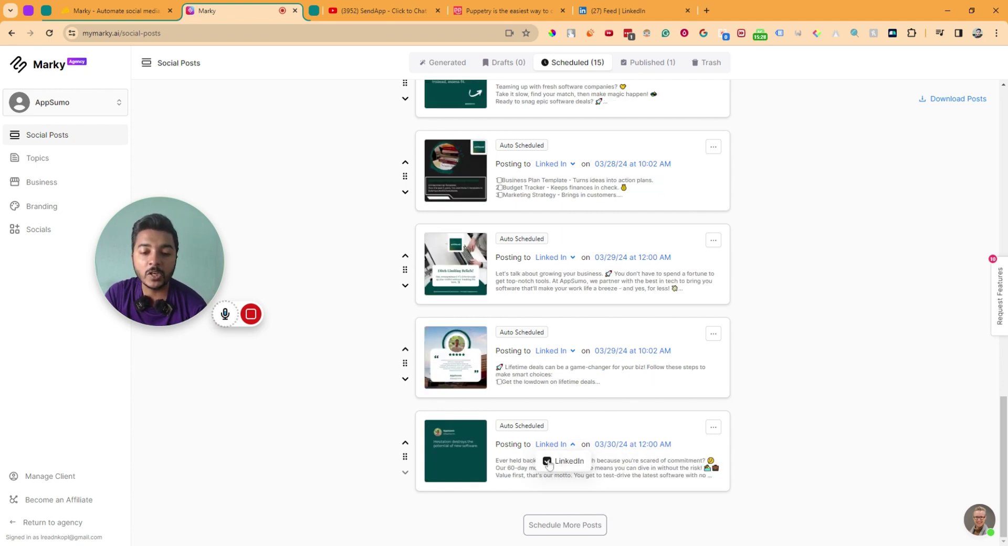
{"action": "scroll", "coordinate": [819, 378], "scroll_direction": "up", "scroll_amount": 20}
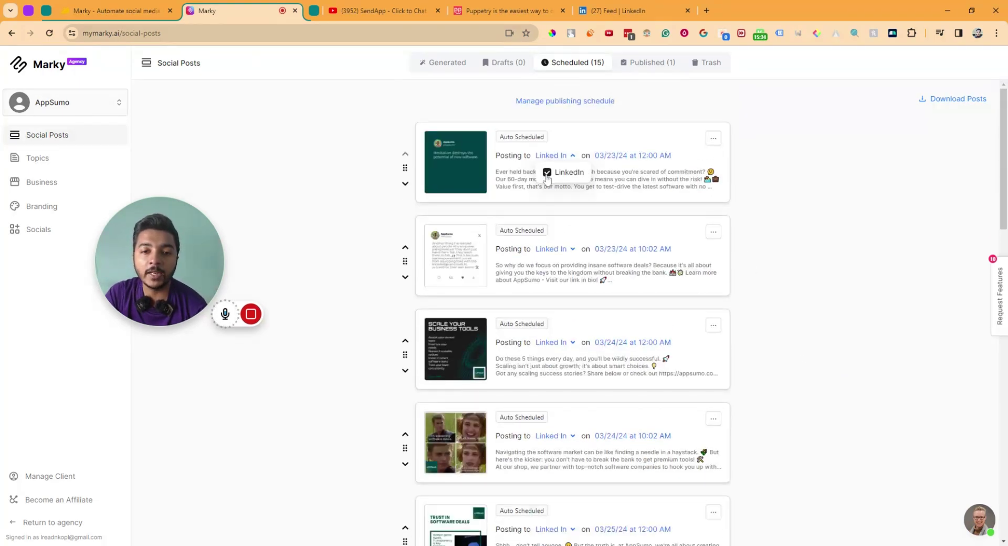
{"action": "left_click", "coordinate": [548, 176]}
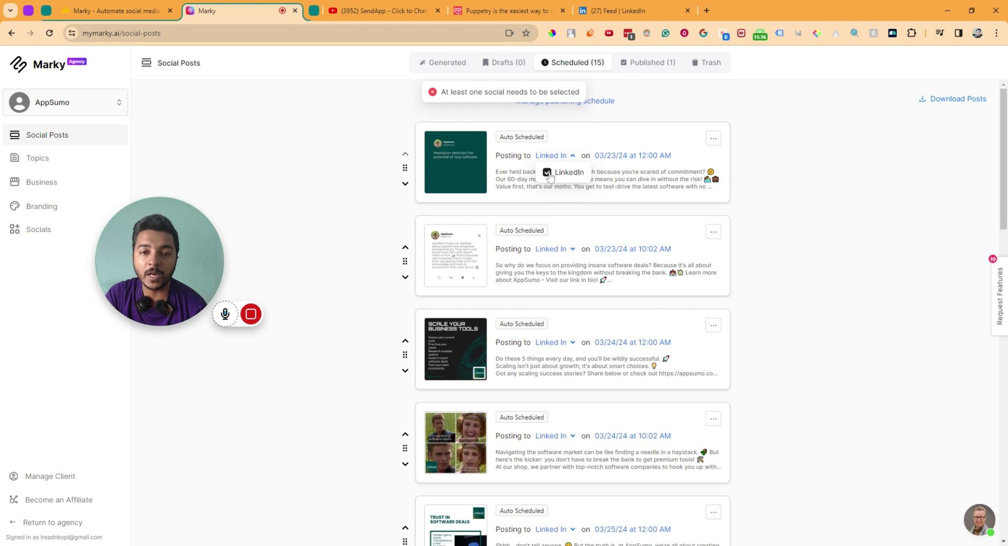
{"action": "left_click", "coordinate": [713, 138]}
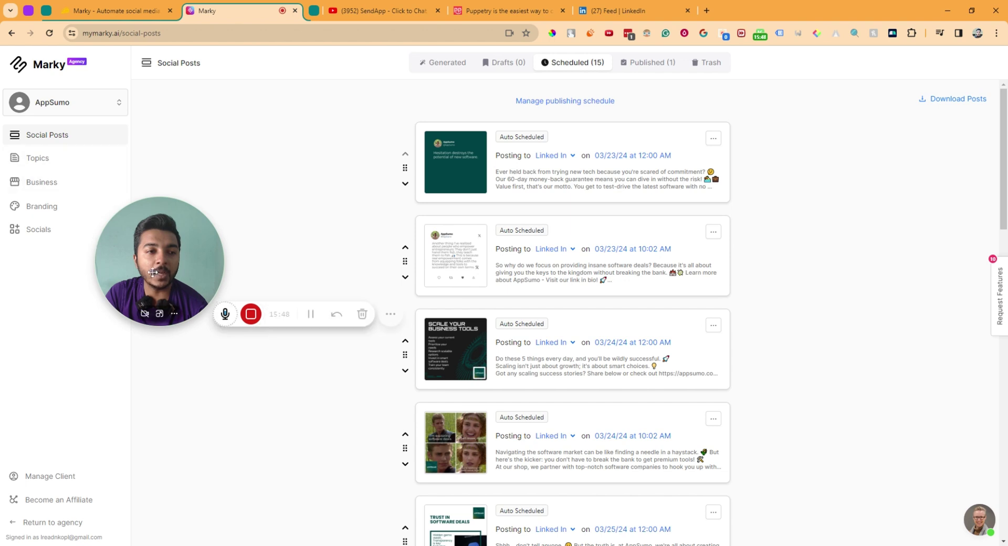
{"action": "left_click_drag", "start_coordinate": [153, 272], "coordinate": [114, 357]}
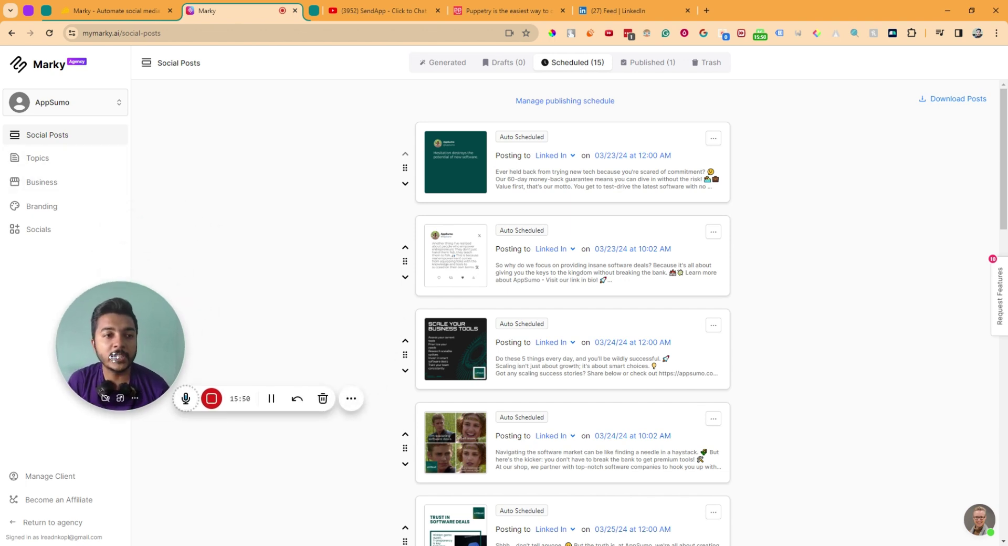
{"action": "left_click", "coordinate": [431, 68]}
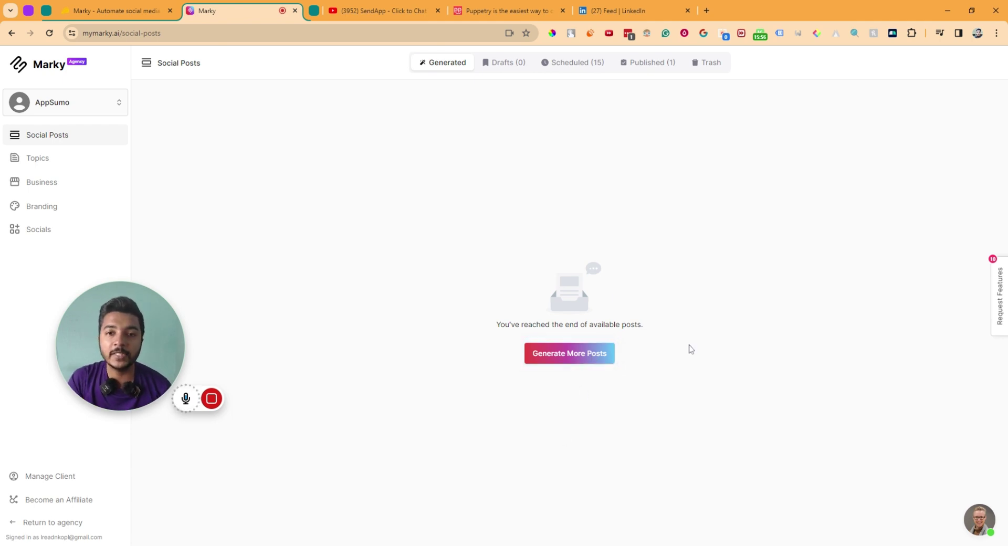
Step: Generate a fresh batch of AppSumo posts and scroll through the Generated feed
{"action": "left_click", "coordinate": [537, 360]}
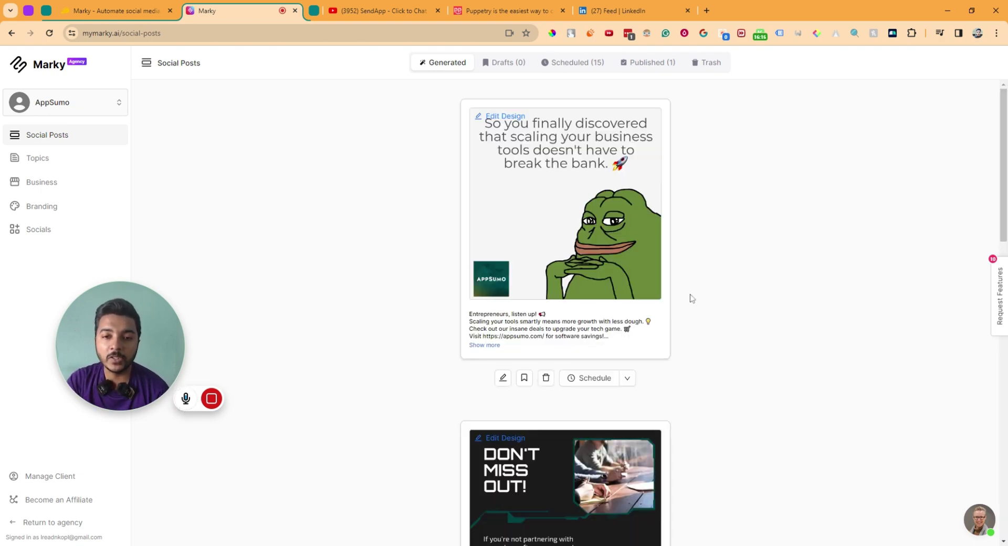
{"action": "scroll", "coordinate": [711, 292], "scroll_direction": "down", "scroll_amount": 12}
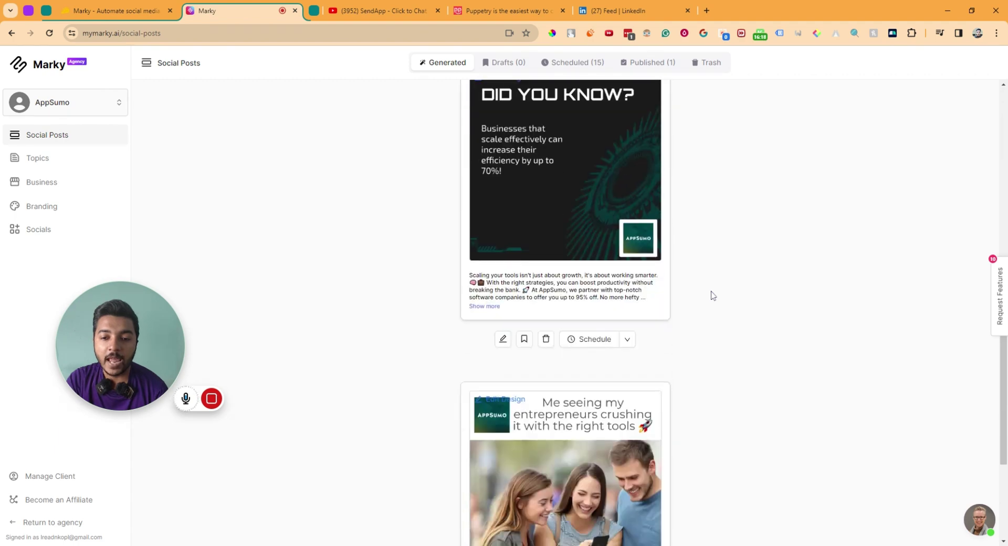
{"action": "scroll", "coordinate": [711, 295], "scroll_direction": "down", "scroll_amount": 4}
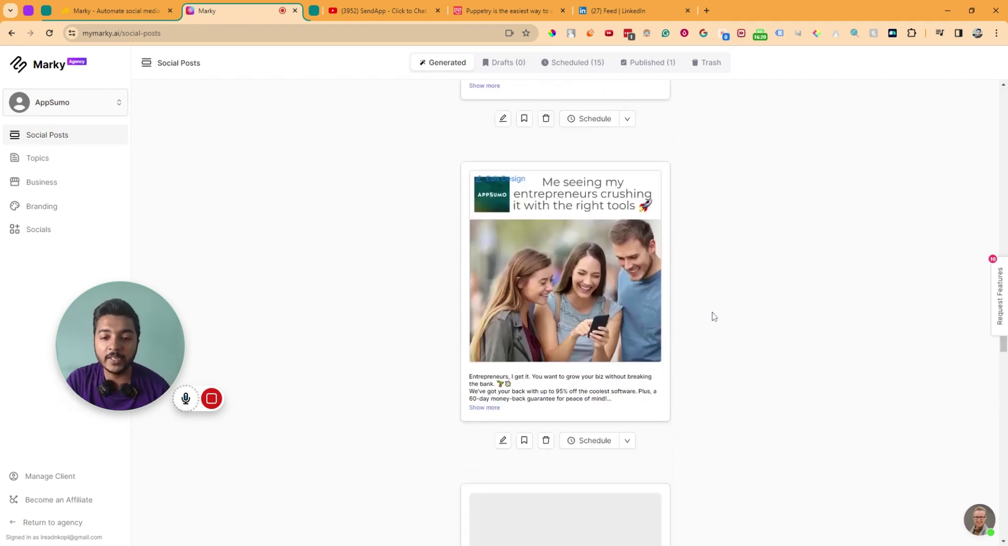
{"action": "scroll", "coordinate": [714, 319], "scroll_direction": "down", "scroll_amount": 5}
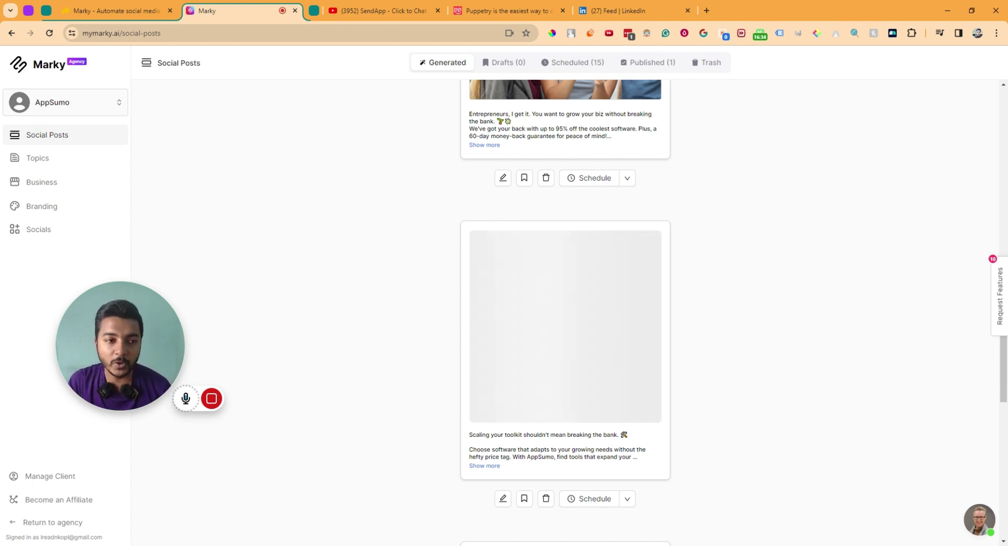
{"action": "scroll", "coordinate": [714, 317], "scroll_direction": "up", "scroll_amount": 5}
Step: Open Topics, dismiss the content ideas notice, scan the enabled topics, then open Business details
{"action": "left_click", "coordinate": [58, 159]}
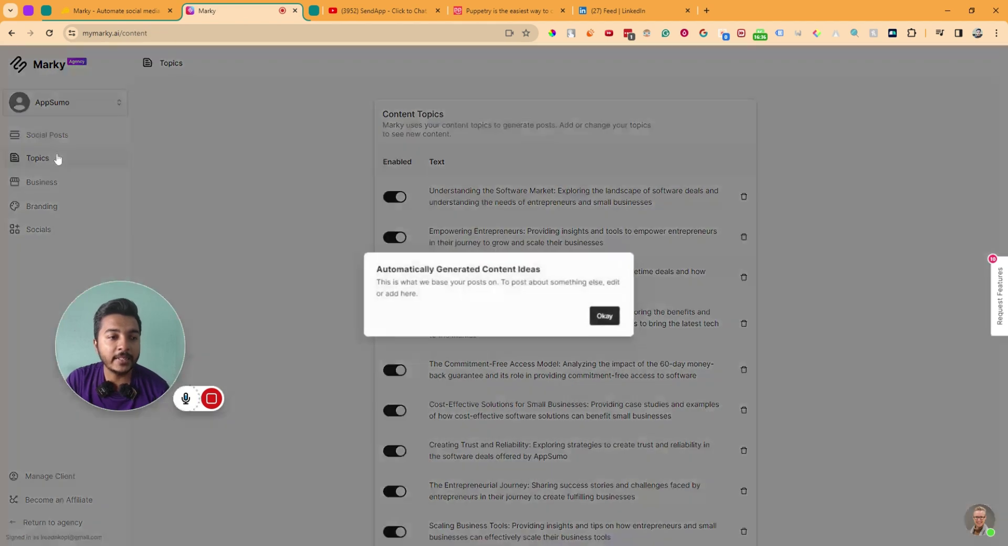
{"action": "left_click", "coordinate": [610, 317]}
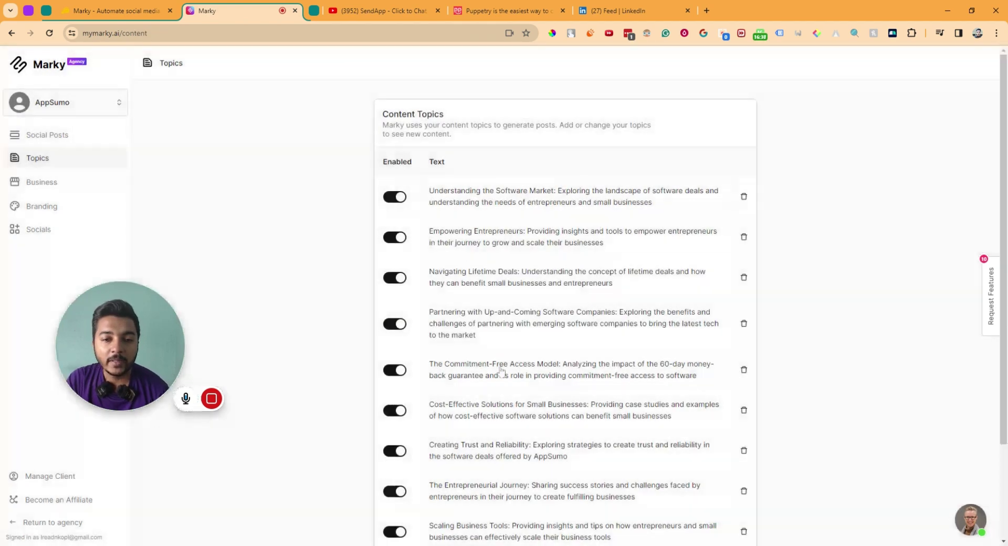
{"action": "scroll", "coordinate": [646, 339], "scroll_direction": "down", "scroll_amount": 3}
{"action": "scroll", "coordinate": [603, 356], "scroll_direction": "down", "scroll_amount": 3}
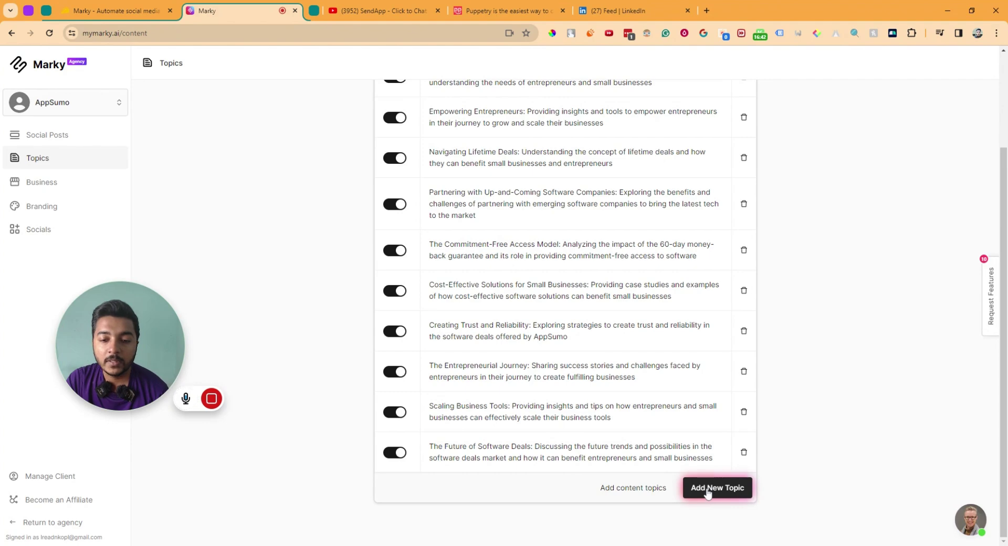
{"action": "left_click", "coordinate": [33, 187]}
{"action": "left_click_drag", "start_coordinate": [385, 161], "coordinate": [472, 462]}
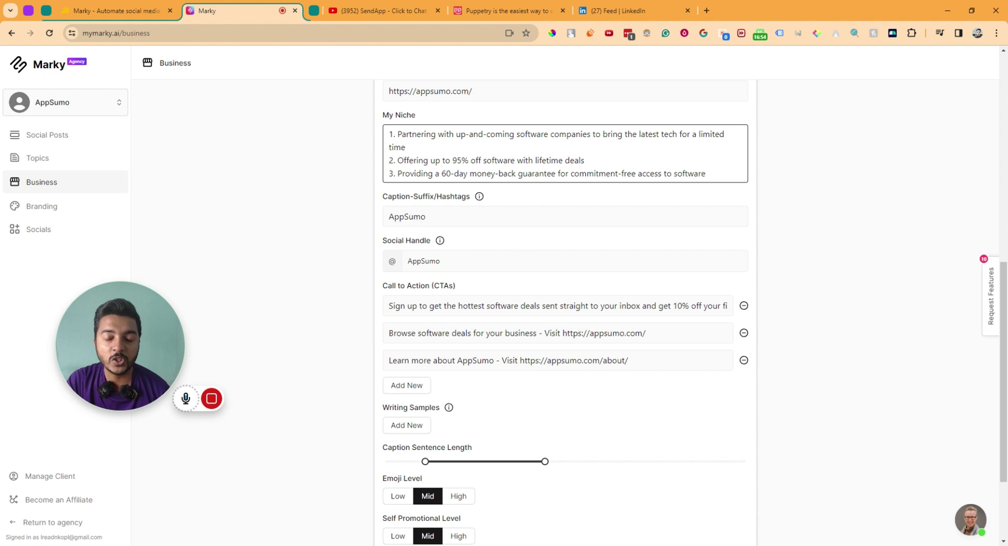
Step: Scroll the Business form down to emoji level and language, then open Branding
{"action": "scroll", "coordinate": [366, 344], "scroll_direction": "down", "scroll_amount": 3}
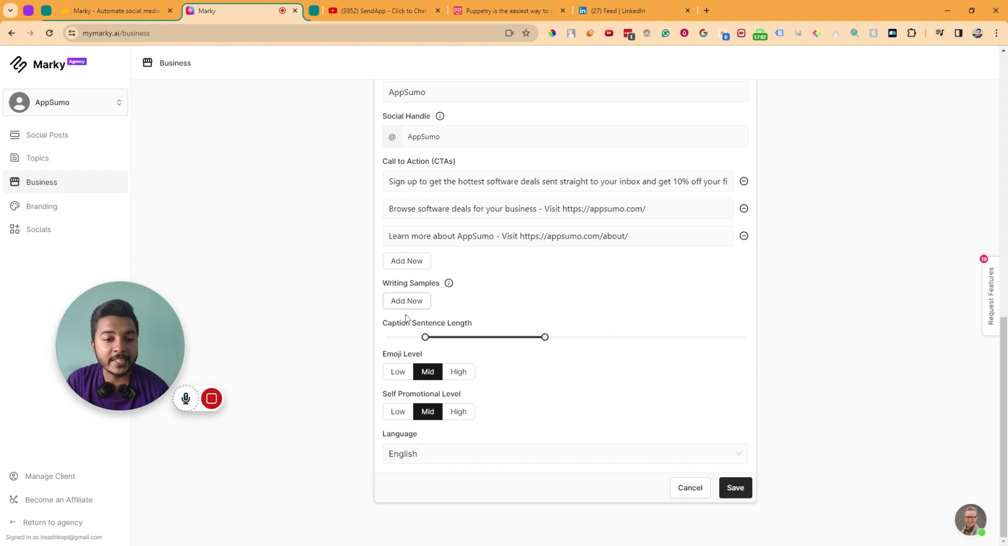
{"action": "left_click", "coordinate": [47, 207]}
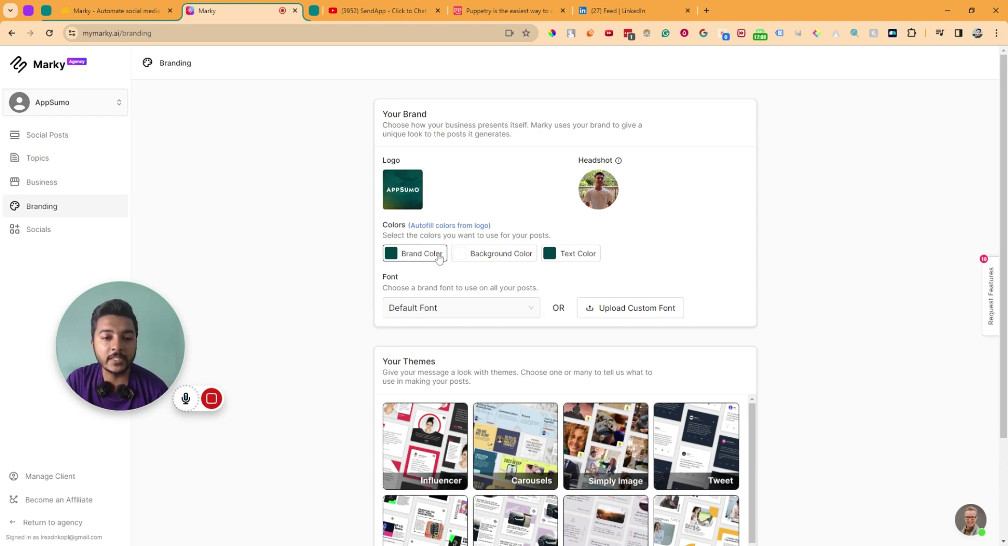
Step: Review brand themes and the LinkedIn Company Page connection, then return to Social Posts' client list
{"action": "scroll", "coordinate": [723, 321], "scroll_direction": "down", "scroll_amount": 2}
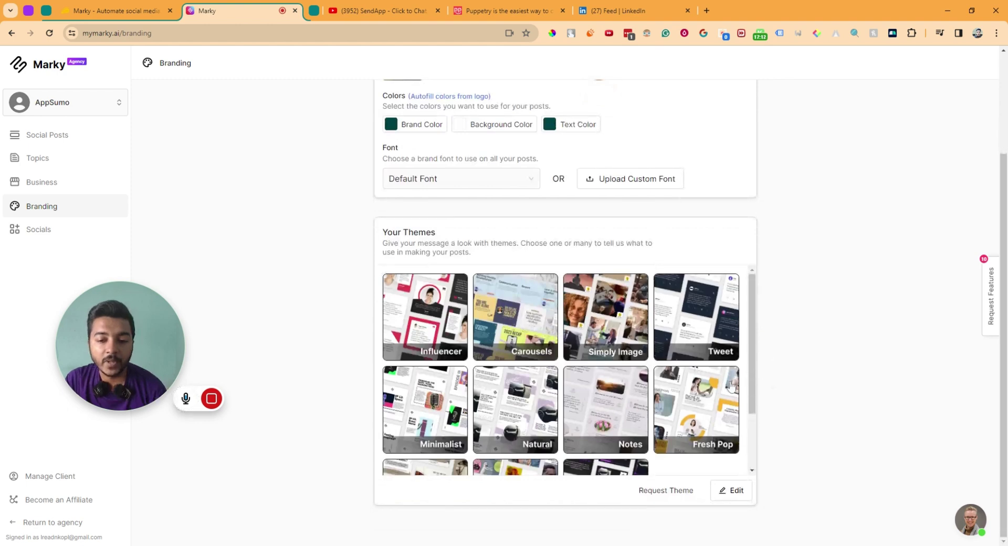
{"action": "left_click", "coordinate": [43, 233]}
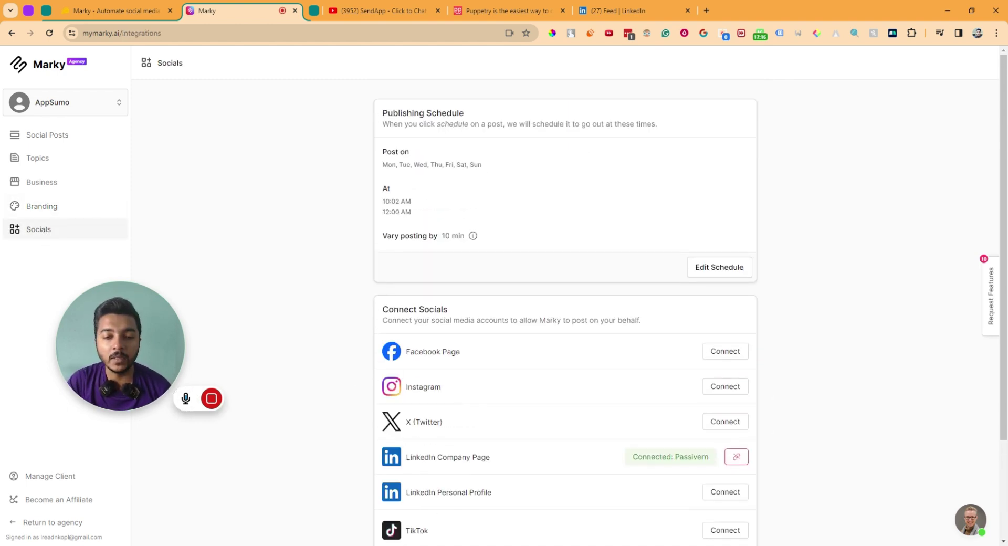
{"action": "scroll", "coordinate": [814, 333], "scroll_direction": "down", "scroll_amount": 3}
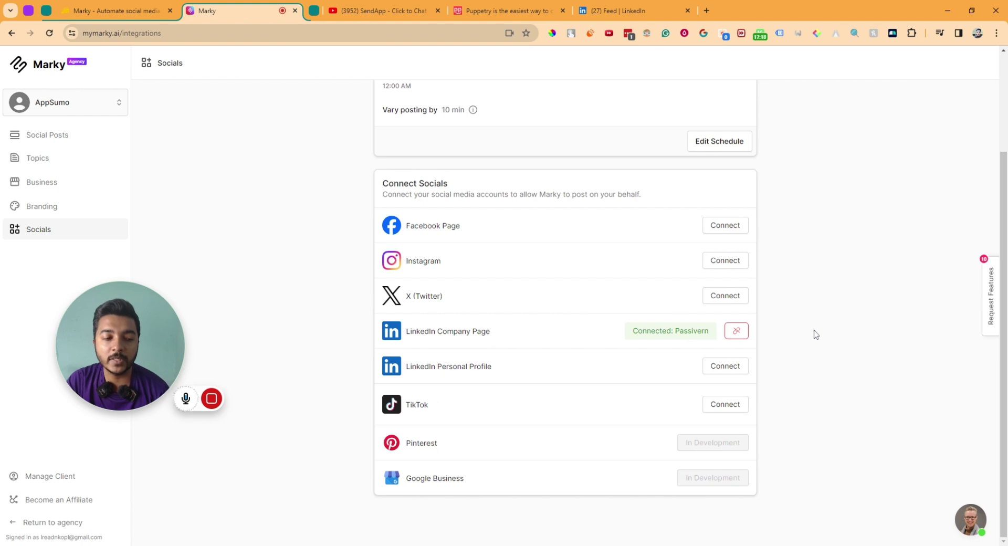
{"action": "left_click", "coordinate": [60, 135]}
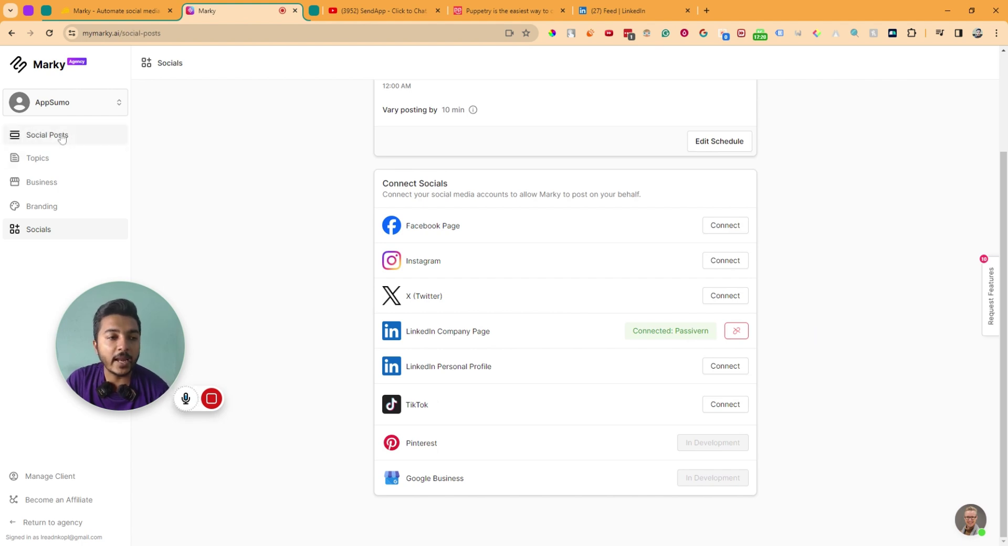
{"action": "left_click", "coordinate": [56, 103]}
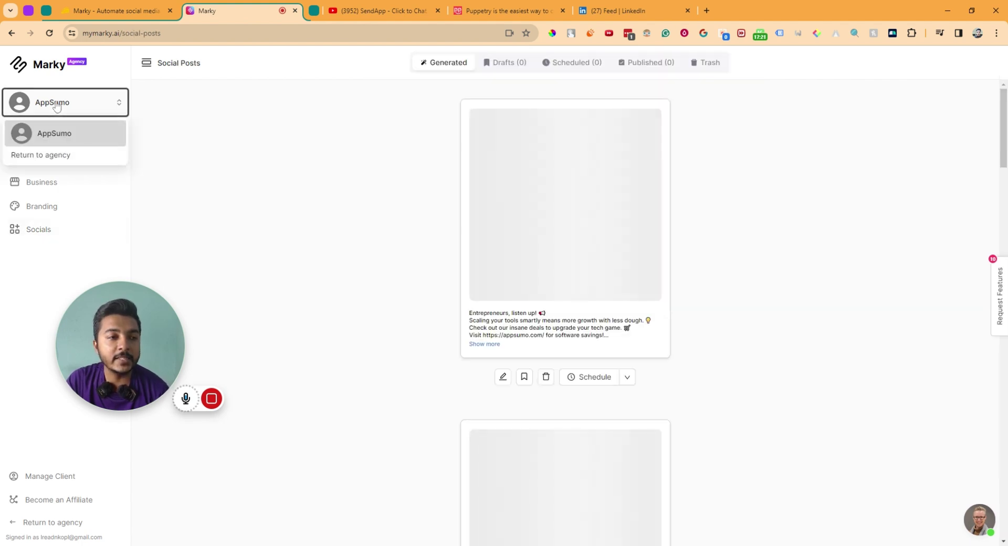
Step: Return to the agency, cancel a new client creation, and open Manage Account
{"action": "left_click", "coordinate": [43, 157]}
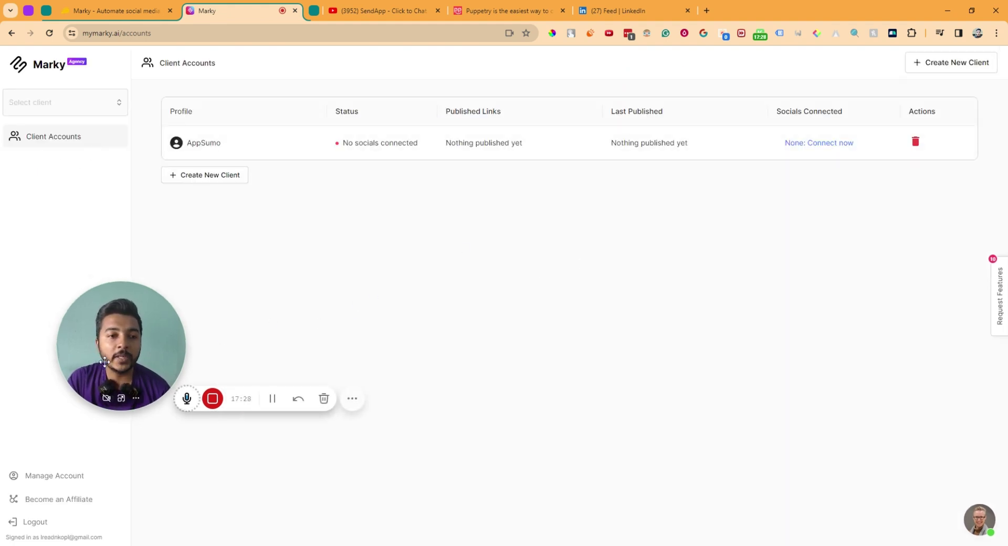
{"action": "left_click_drag", "start_coordinate": [120, 341], "coordinate": [466, 346]}
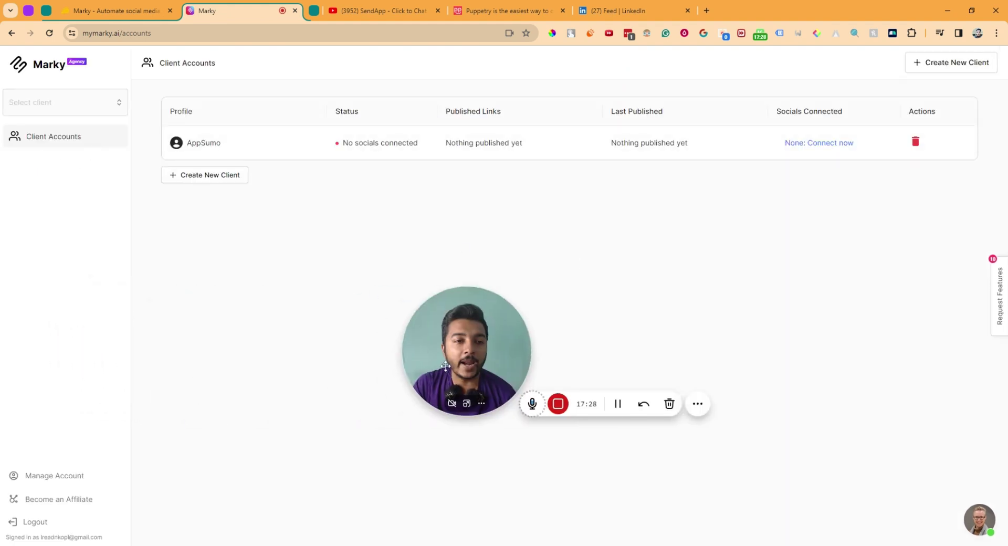
{"action": "left_click", "coordinate": [200, 179]}
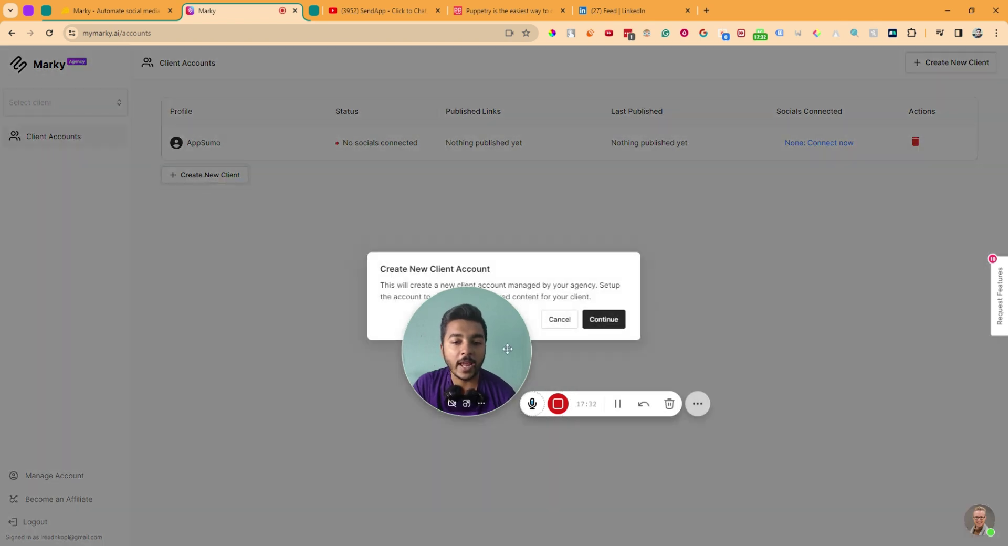
{"action": "left_click_drag", "start_coordinate": [467, 347], "coordinate": [189, 346]}
{"action": "left_click", "coordinate": [570, 322]}
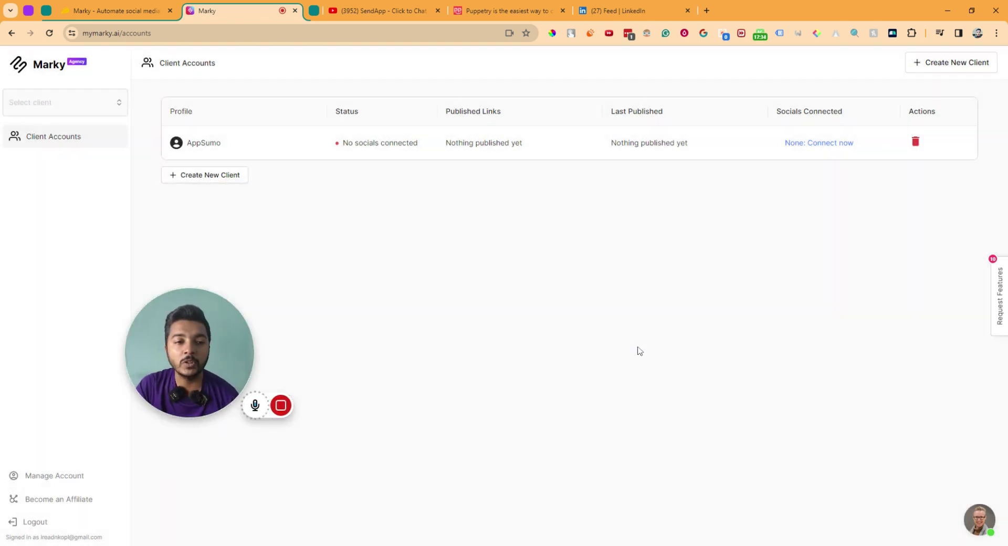
{"action": "left_click", "coordinate": [41, 483]}
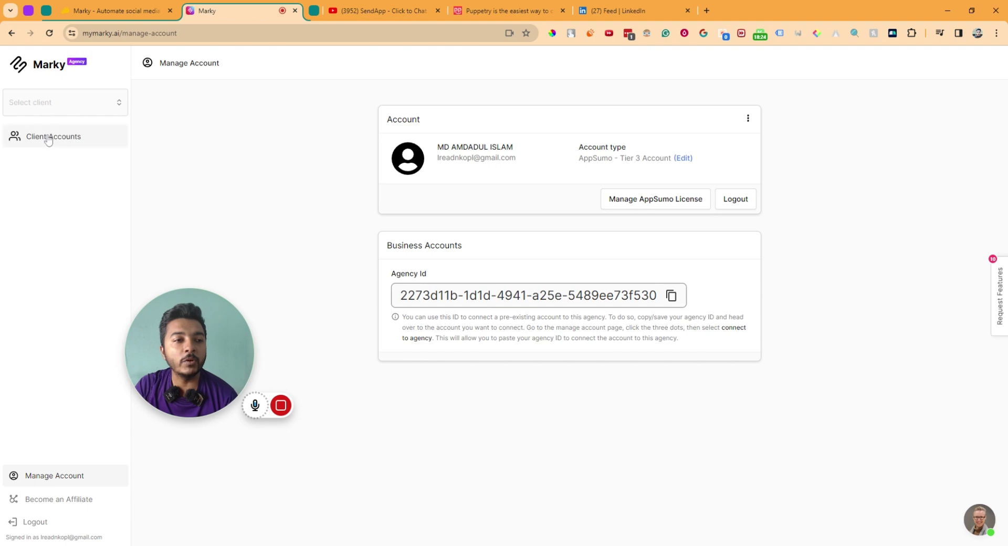
Step: Open Client Accounts, then switch to the AppSumo Marky deal tab
{"action": "left_click", "coordinate": [48, 139]}
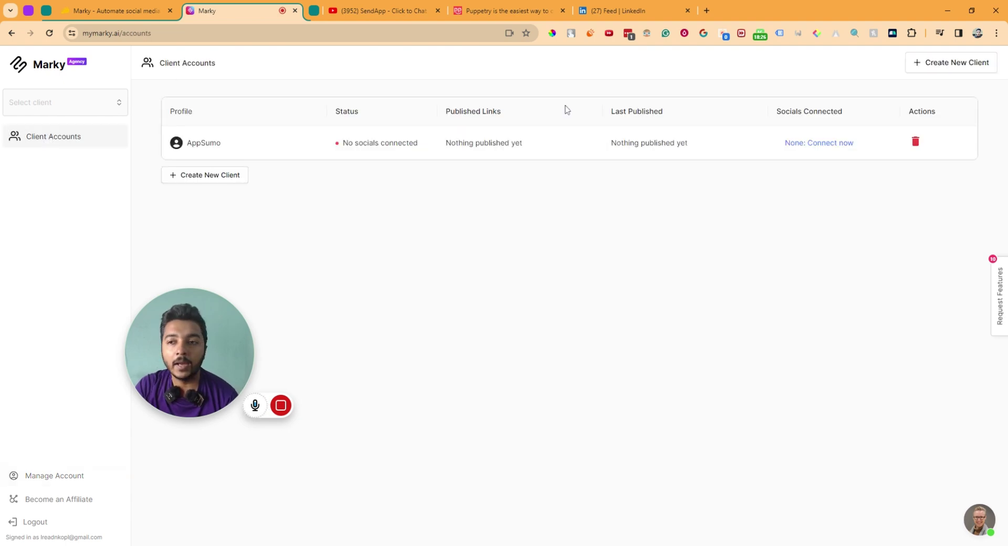
{"action": "left_click", "coordinate": [131, 15]}
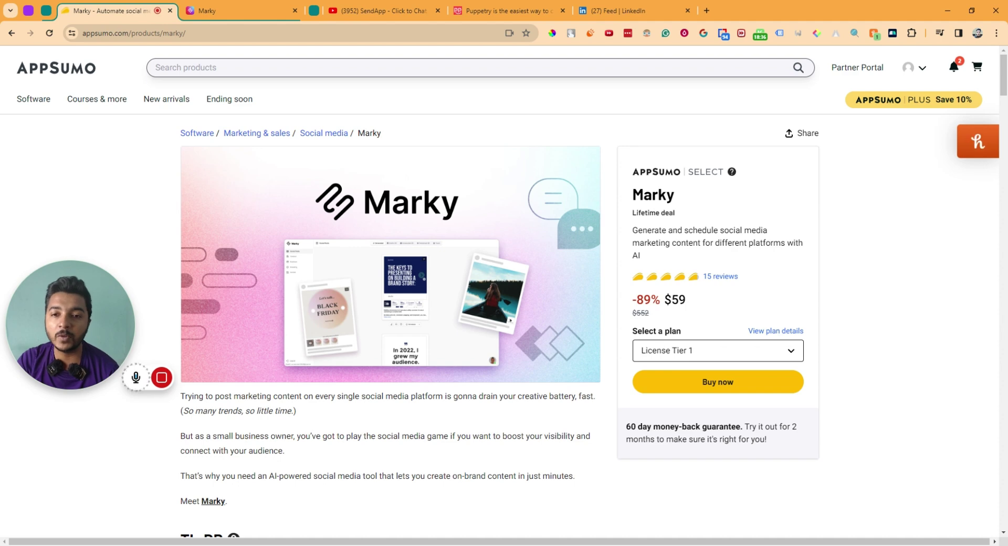
Step: Scroll the Marky deal page from Overview down to the three License Tier plans
{"action": "middle_click", "coordinate": [615, 133]}
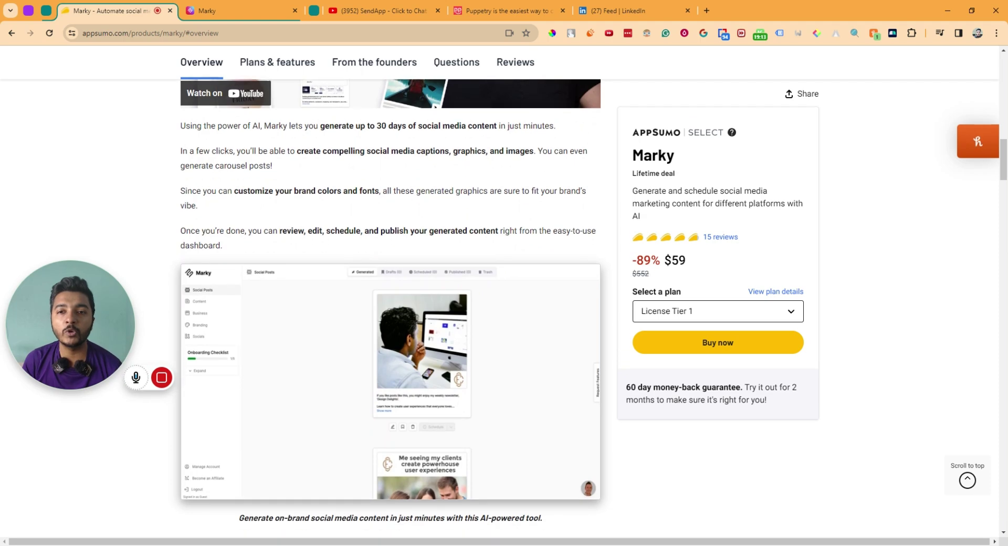
{"action": "scroll", "coordinate": [390, 294], "scroll_direction": "down", "scroll_amount": 2}
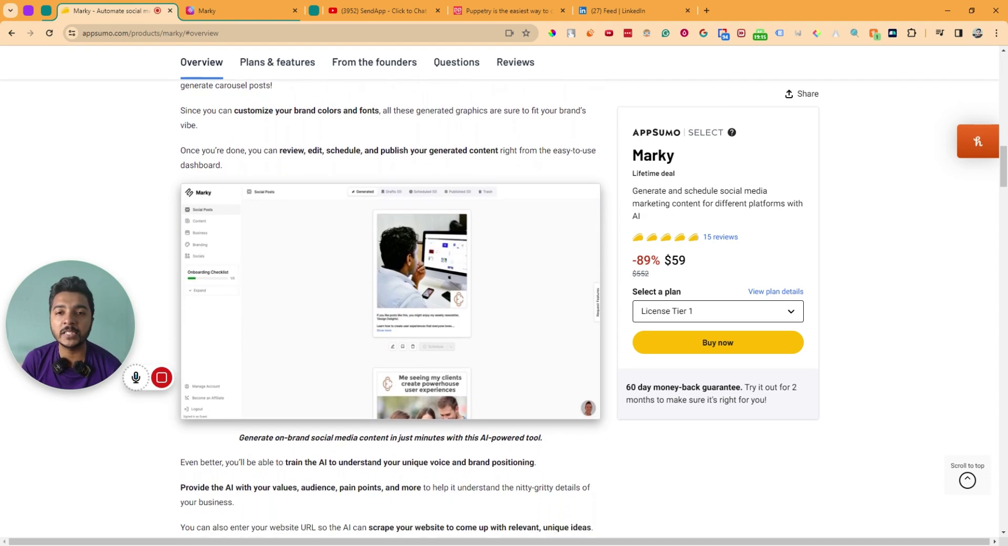
{"action": "scroll", "coordinate": [390, 294], "scroll_direction": "down", "scroll_amount": 2}
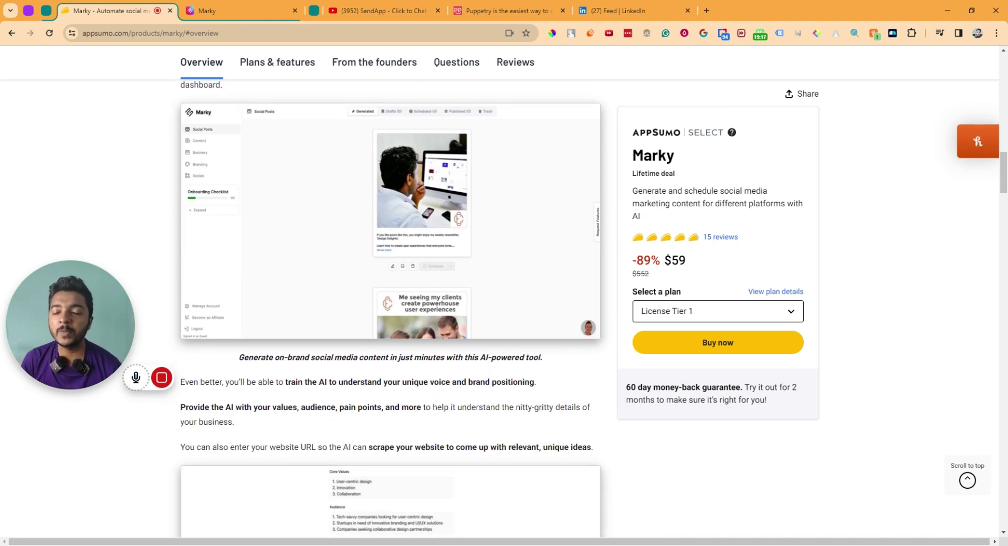
{"action": "scroll", "coordinate": [390, 294], "scroll_direction": "down", "scroll_amount": 2}
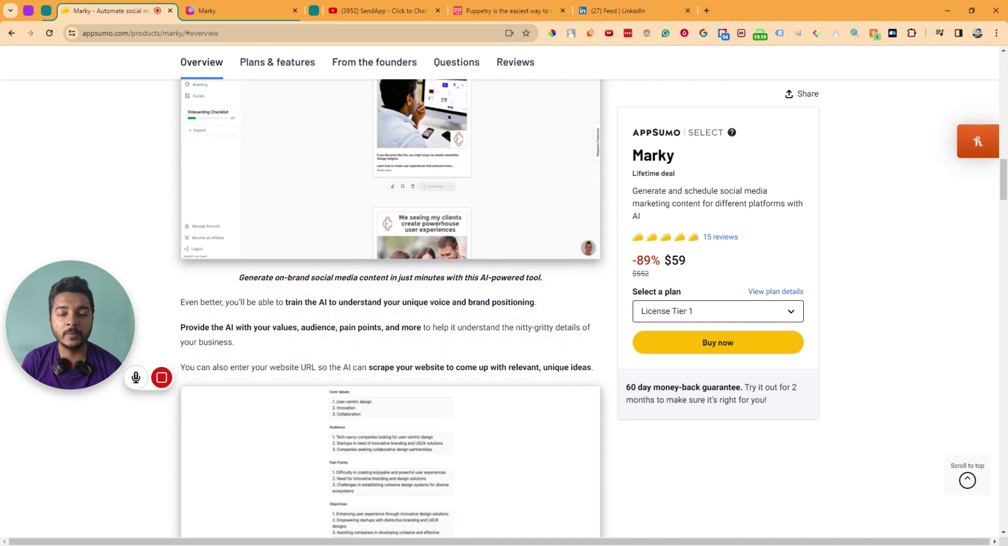
{"action": "scroll", "coordinate": [613, 240], "scroll_direction": "down", "scroll_amount": 3}
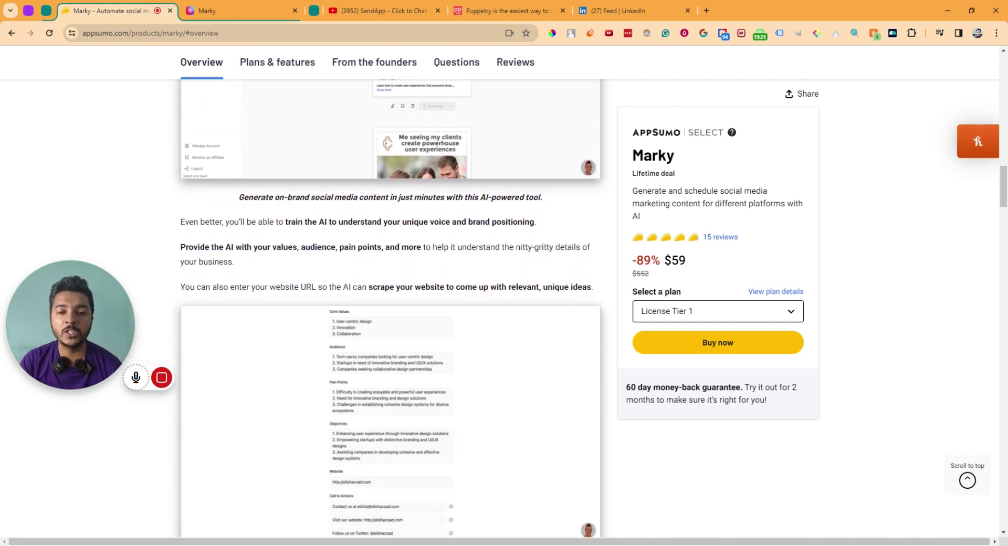
{"action": "scroll", "coordinate": [613, 240], "scroll_direction": "down", "scroll_amount": 9}
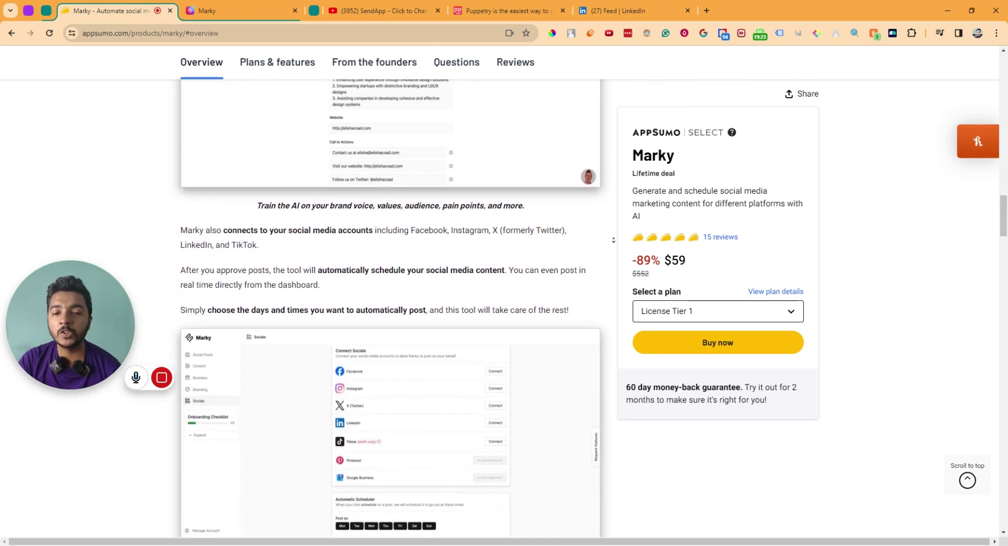
{"action": "scroll", "coordinate": [613, 264], "scroll_direction": "down", "scroll_amount": 16}
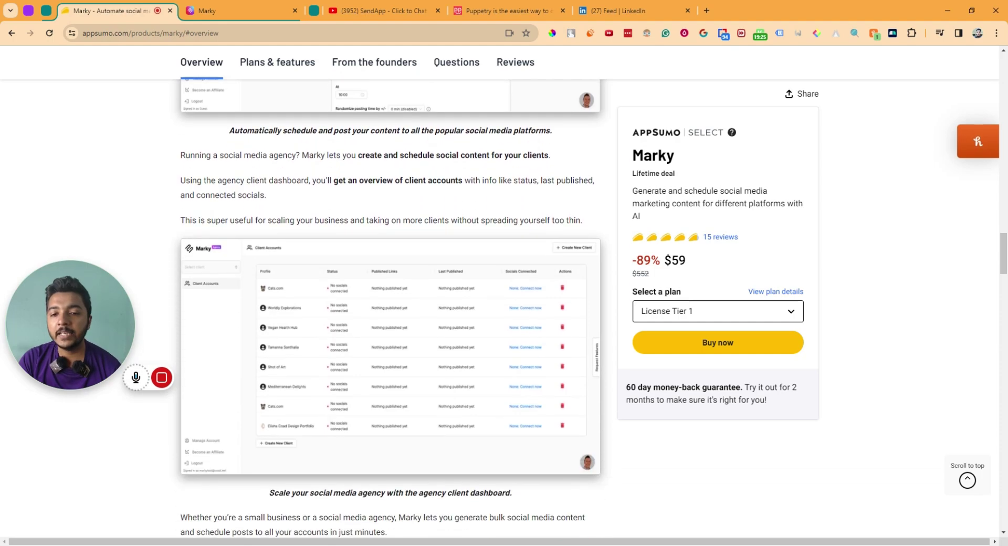
{"action": "scroll", "coordinate": [613, 264], "scroll_direction": "down", "scroll_amount": 3}
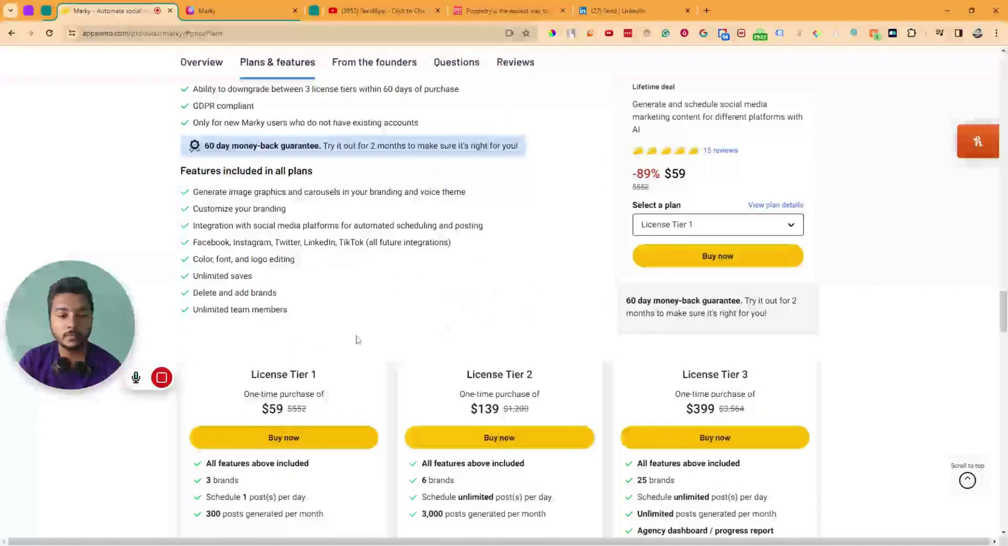